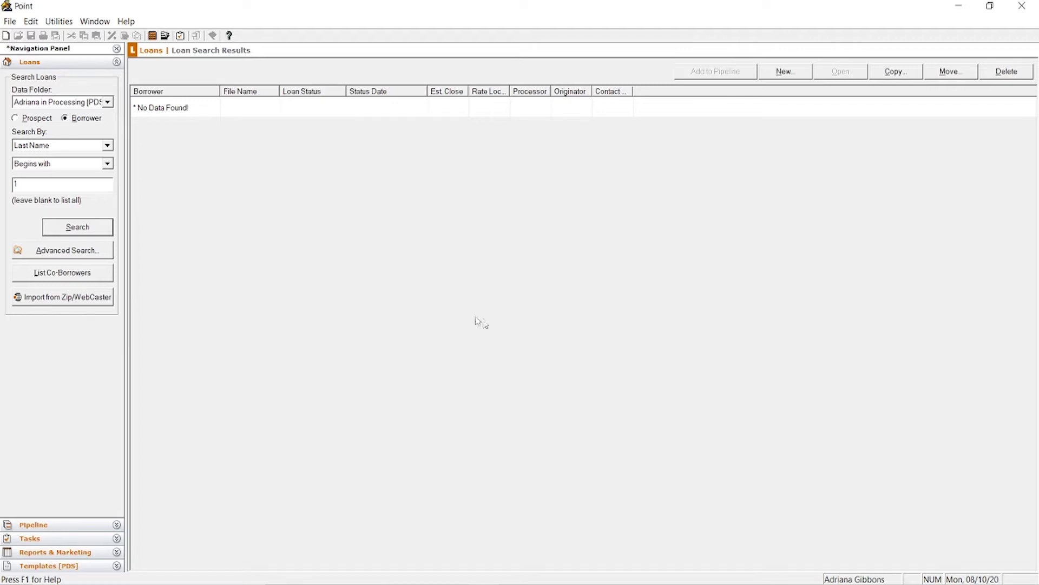
Step: Create a new borrower loan file from New > Borrower, keeping New Blank File selected
{"action": "left_click", "coordinate": [778, 72]}
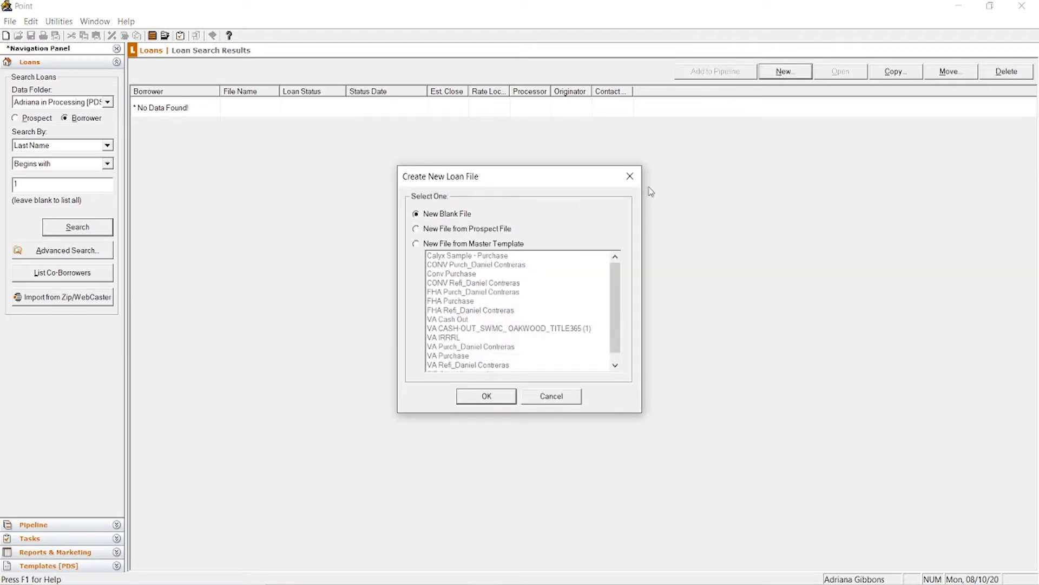
{"action": "left_click", "coordinate": [630, 176]}
{"action": "left_click", "coordinate": [10, 21]}
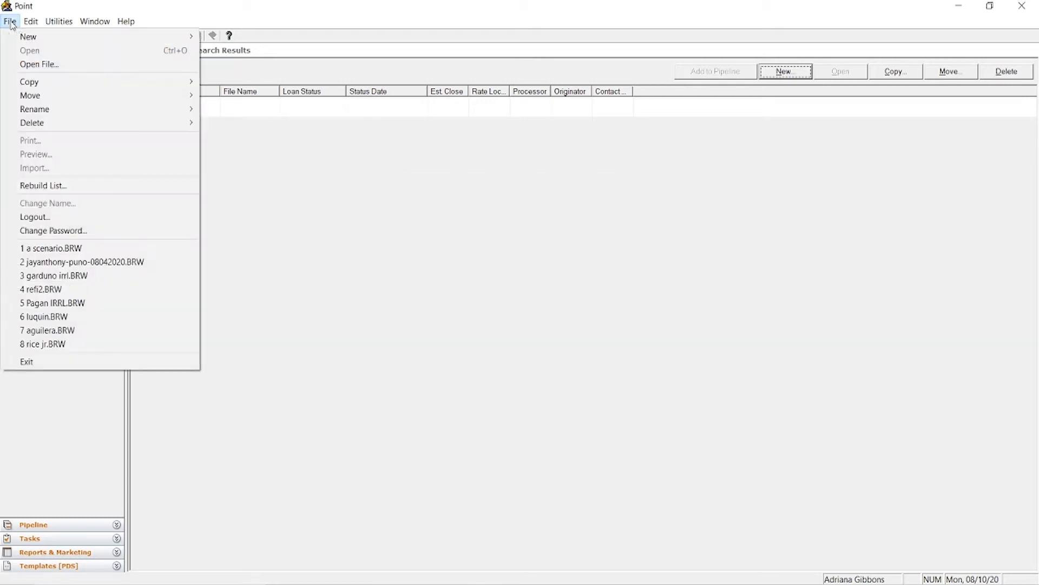
{"action": "mouse_move", "coordinate": [27, 37]}
{"action": "mouse_move", "coordinate": [271, 36]}
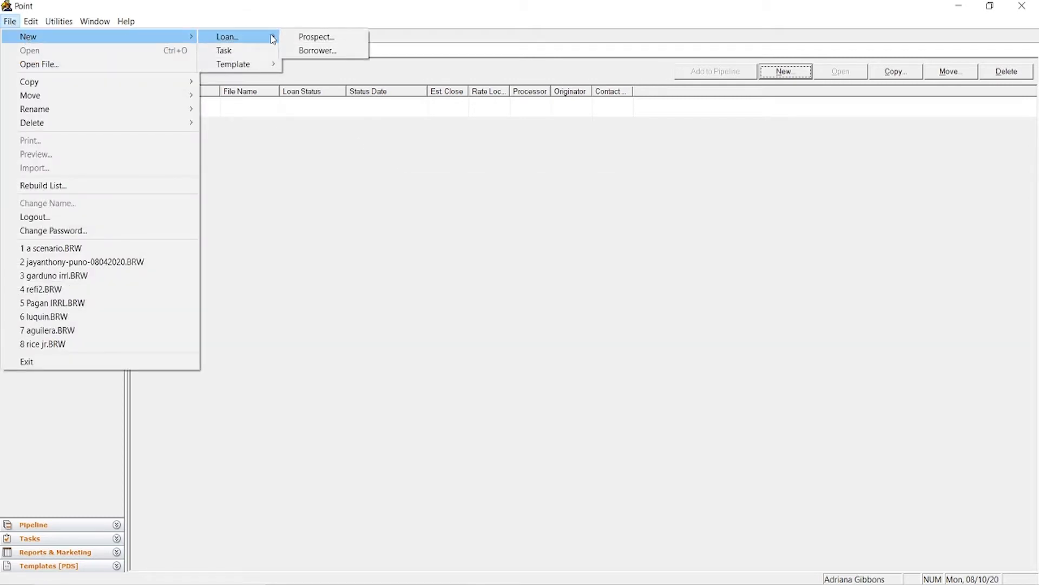
{"action": "left_click", "coordinate": [317, 50]}
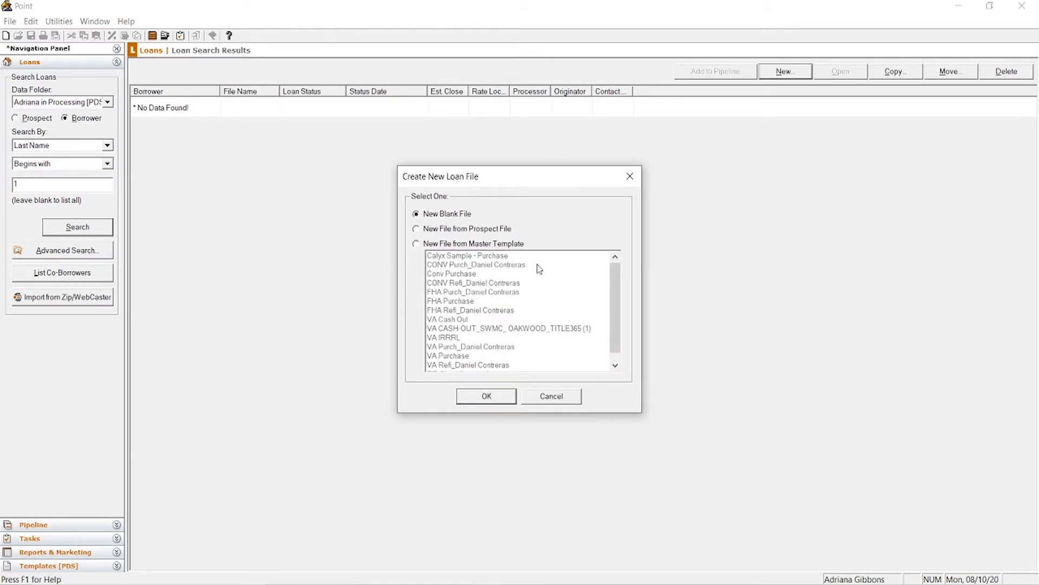
{"action": "left_click", "coordinate": [630, 176]}
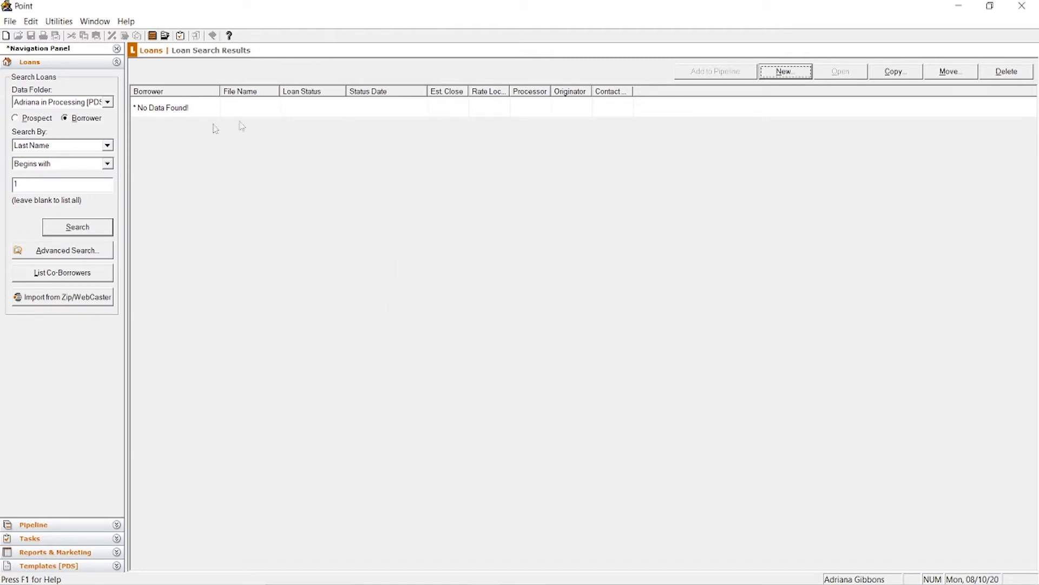
{"action": "left_click", "coordinate": [24, 64]}
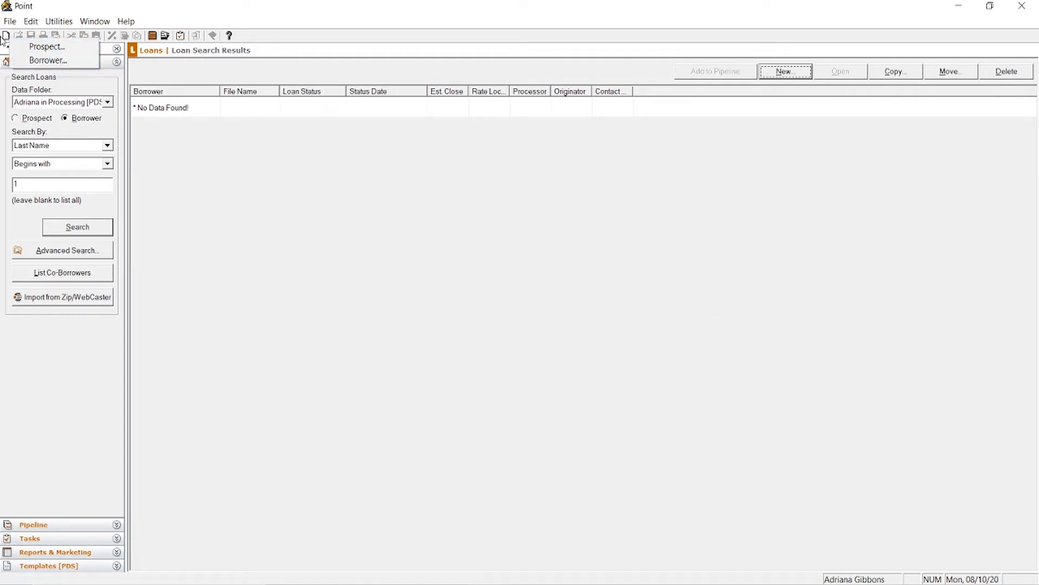
{"action": "left_click", "coordinate": [69, 64]}
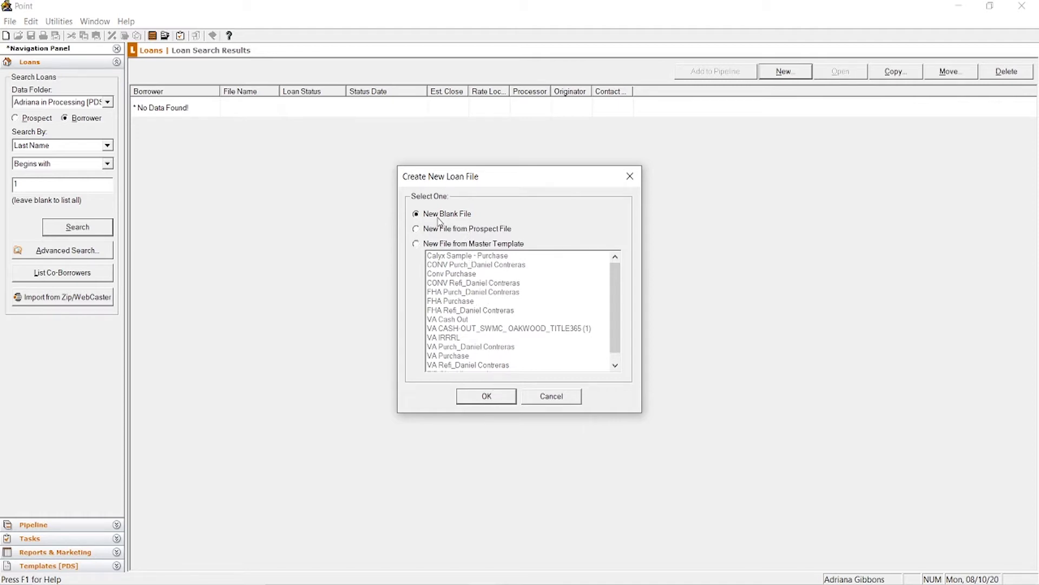
{"action": "left_click", "coordinate": [502, 400]}
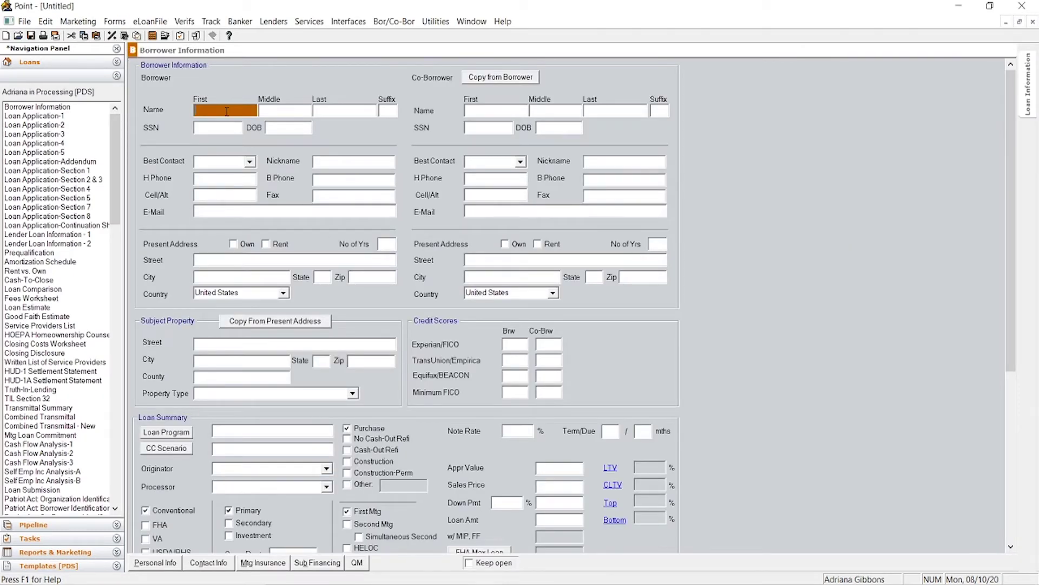
Step: Enter the borrower's first, middle and last name, SSN and date of birth
{"action": "type", "text": "JOh"}
{"action": "key", "text": "BackSpace"}
{"action": "key", "text": "BackSpace"}
{"action": "type", "text": "j"}
{"action": "key", "text": "Tab"}
{"action": "type", "text": "S"}
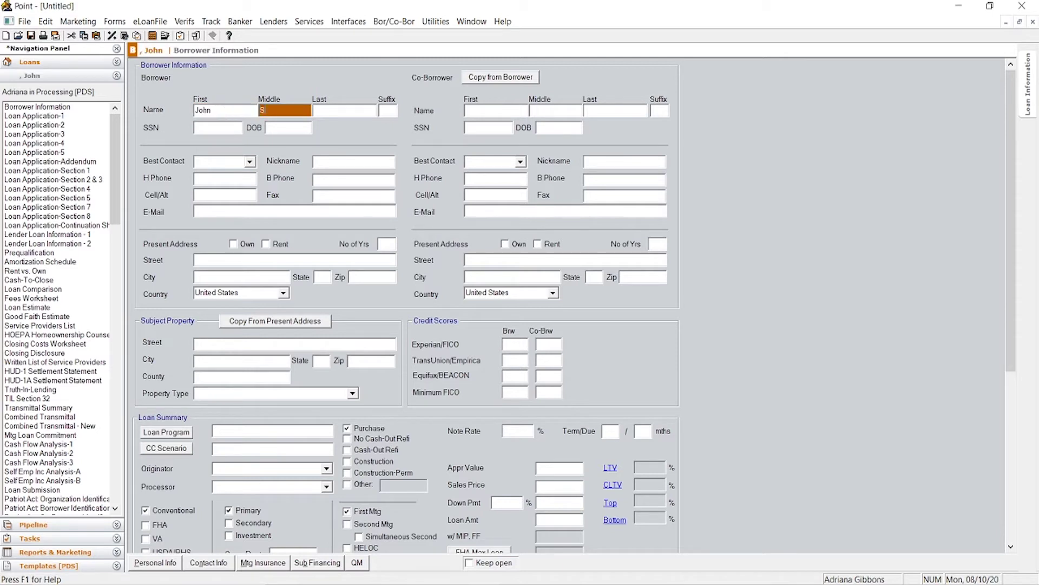
{"action": "key", "text": "Tab"}
{"action": "type", "text": "Smit"}
{"action": "key", "text": "Tab"}
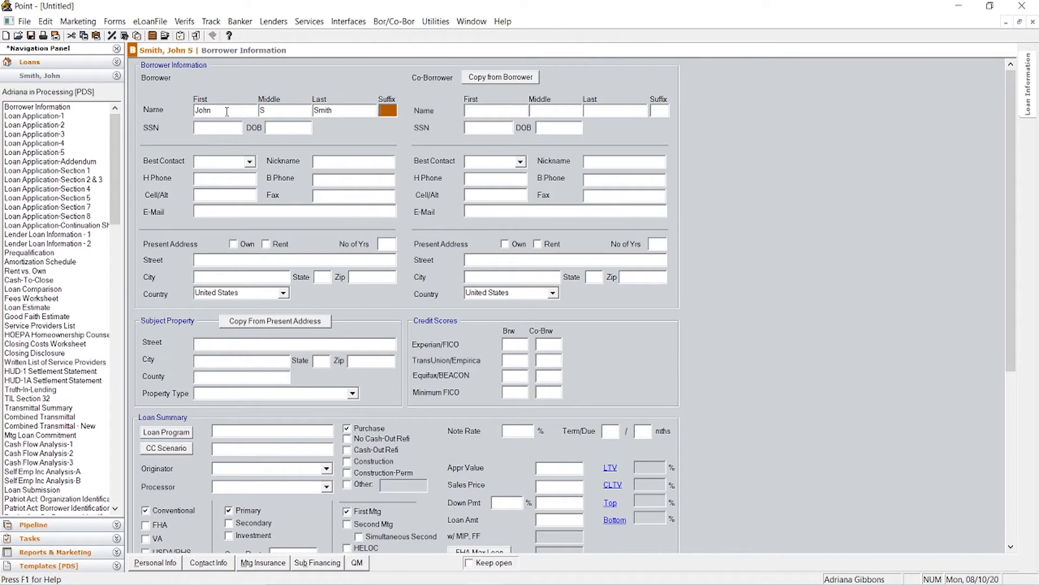
{"action": "key", "text": "Tab"}
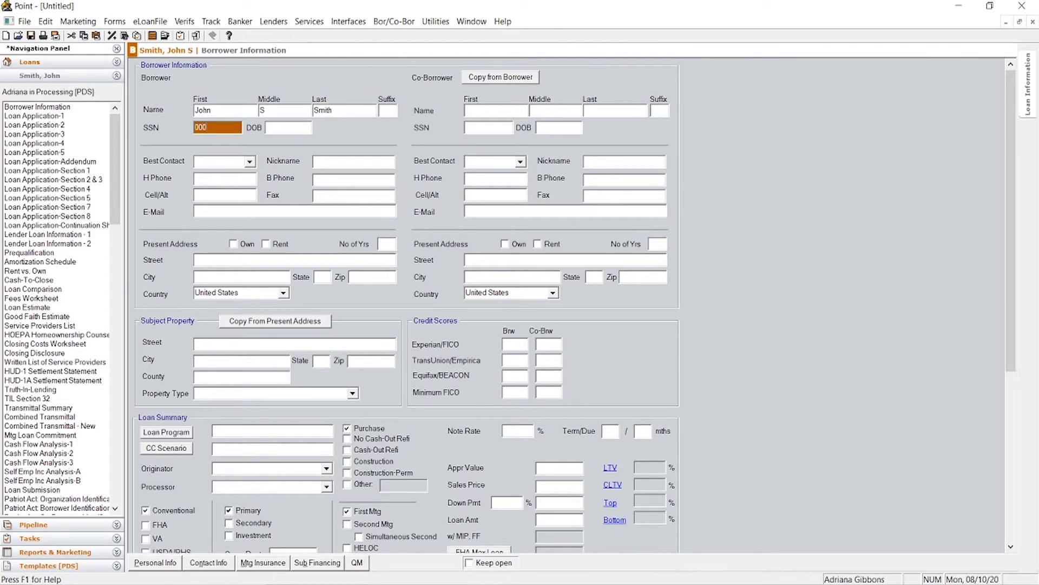
{"action": "type", "text": "000-00-0000"}
{"action": "key", "text": "Tab"}
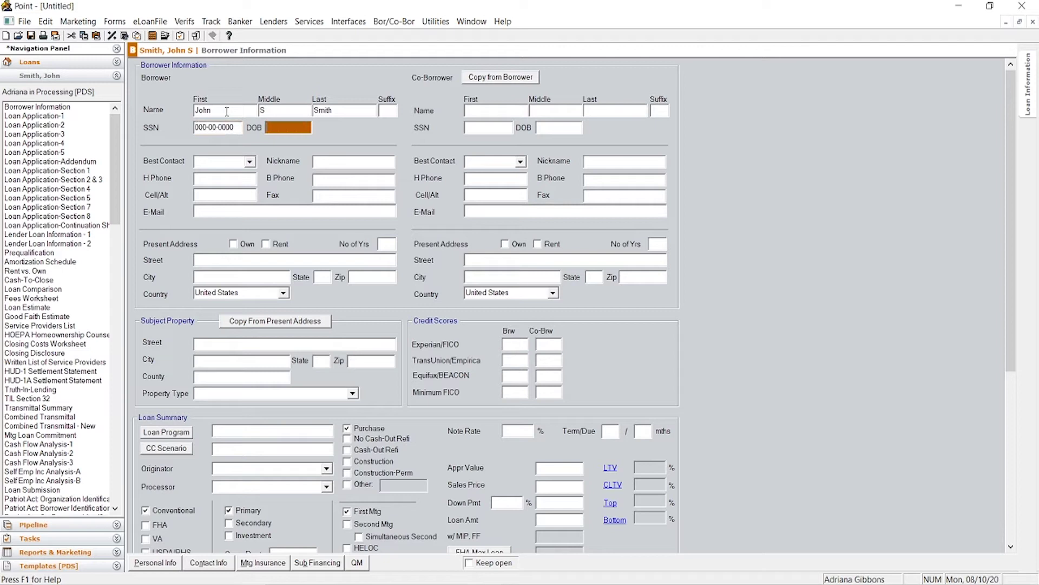
{"action": "type", "text": "01/01/2020"}
Step: Set Cell as best contact and enter the borrower's cell and home phone numbers and e-mail
{"action": "left_click", "coordinate": [227, 161]}
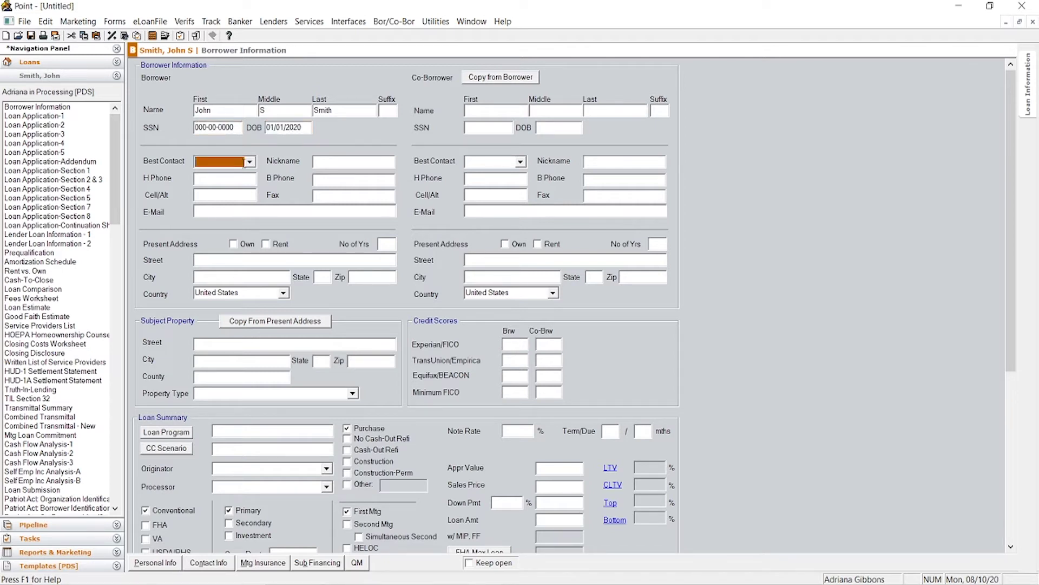
{"action": "left_click", "coordinate": [249, 161]}
{"action": "left_click", "coordinate": [240, 192]}
{"action": "left_click", "coordinate": [239, 197]}
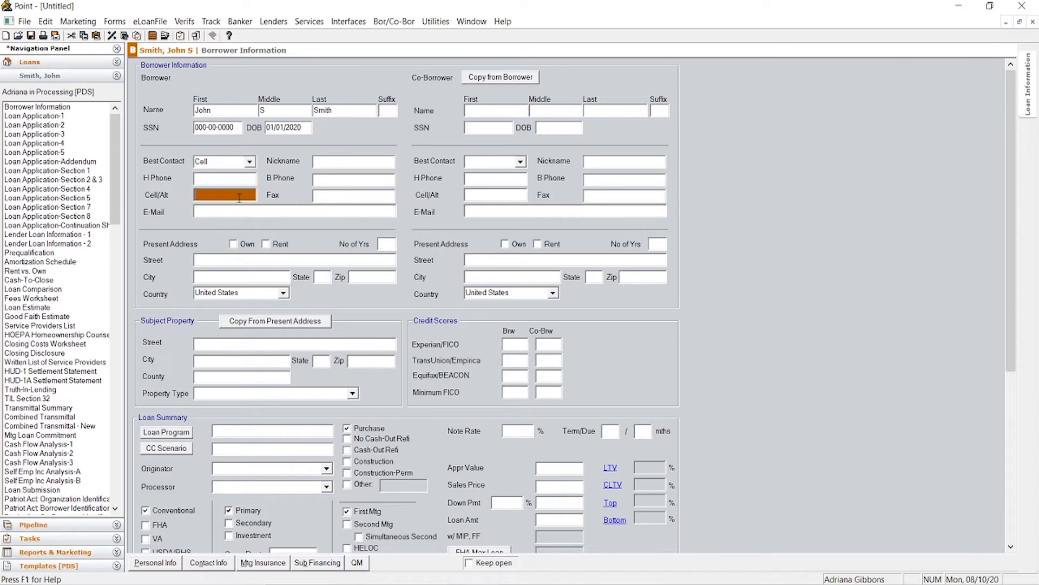
{"action": "type", "text": "000"}
{"action": "type", "text": "-00--00"}
{"action": "type", "text": "-000"}
{"action": "left_click", "coordinate": [233, 182]}
{"action": "type", "text": "000-00"}
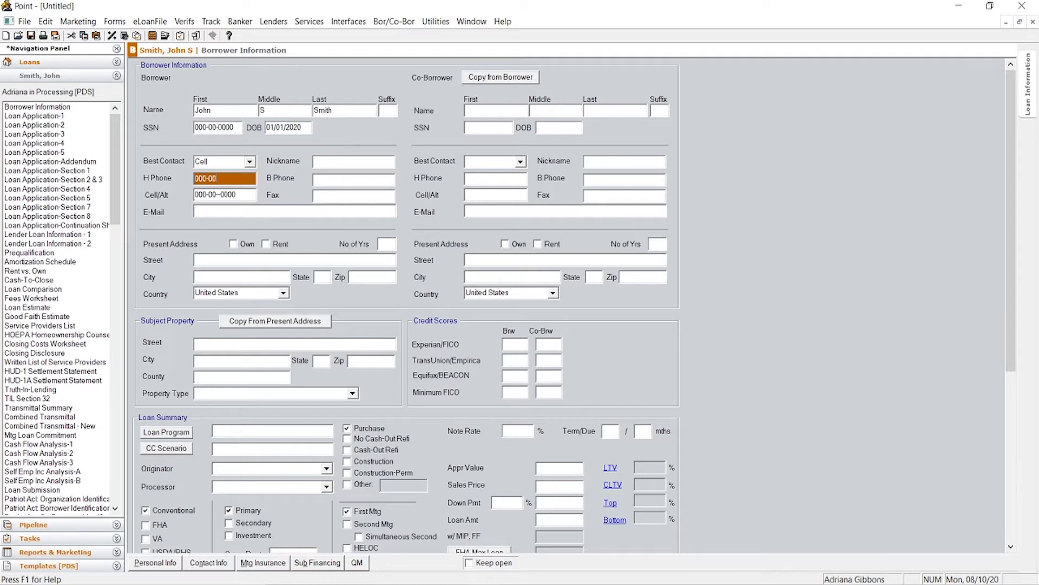
{"action": "left_click", "coordinate": [234, 213]}
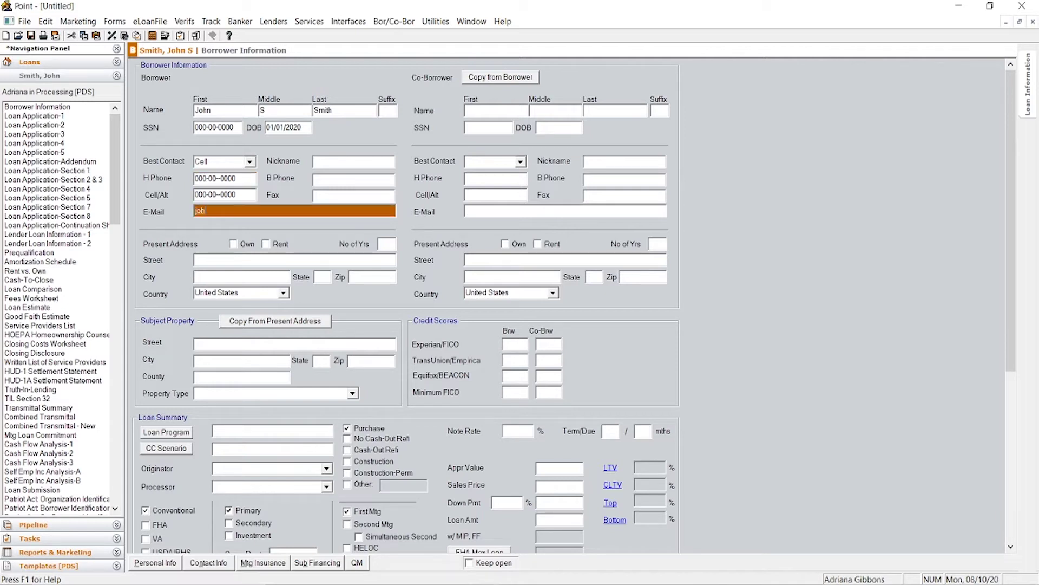
{"action": "left_click", "coordinate": [328, 181]}
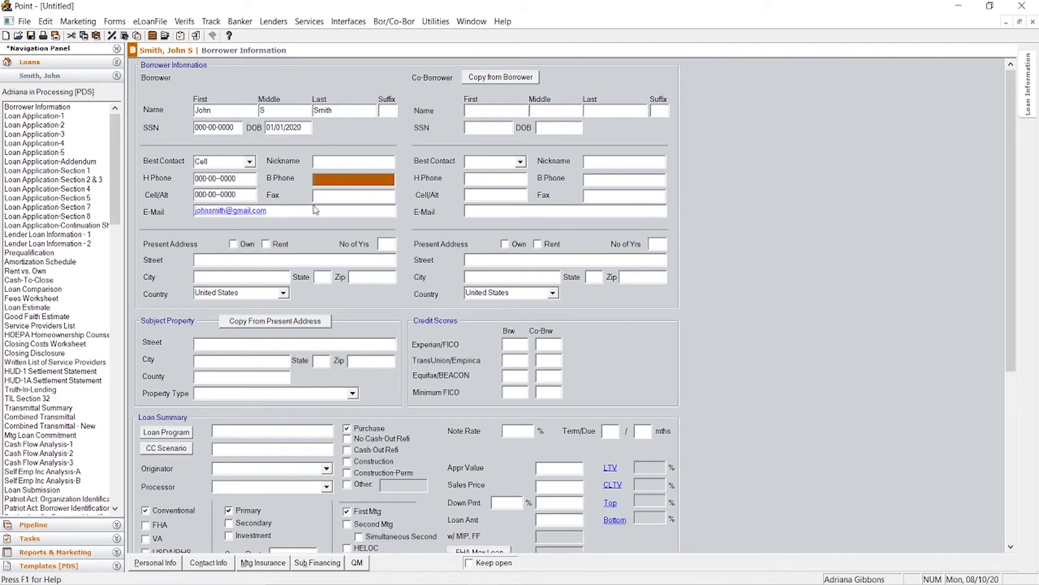
{"action": "left_click", "coordinate": [514, 110]}
{"action": "left_click", "coordinate": [559, 110]}
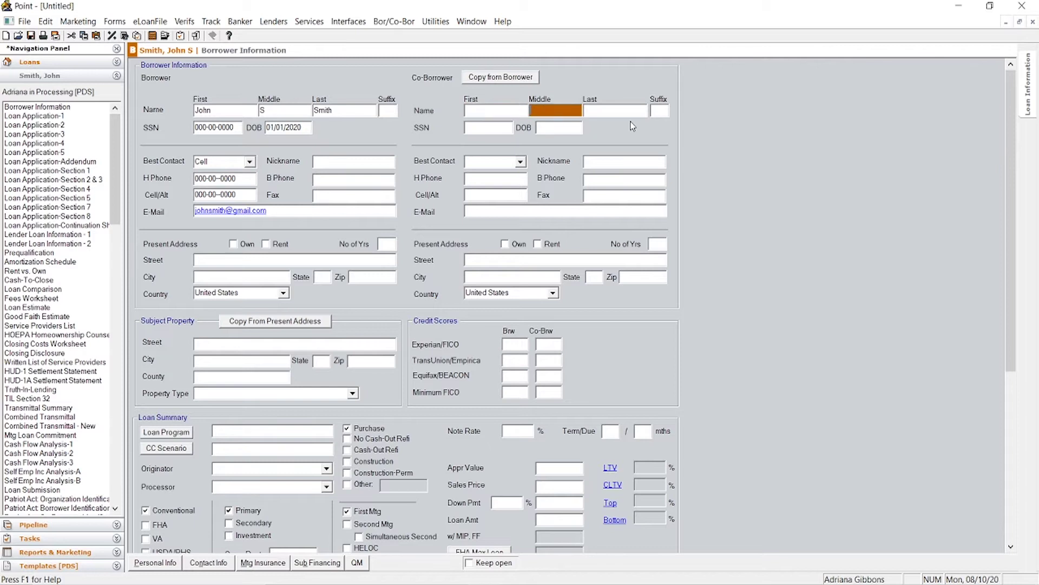
{"action": "left_click", "coordinate": [618, 115]}
Step: Enter the borrower's present street, city and state, with 2 years at that address
{"action": "left_click", "coordinate": [250, 261]}
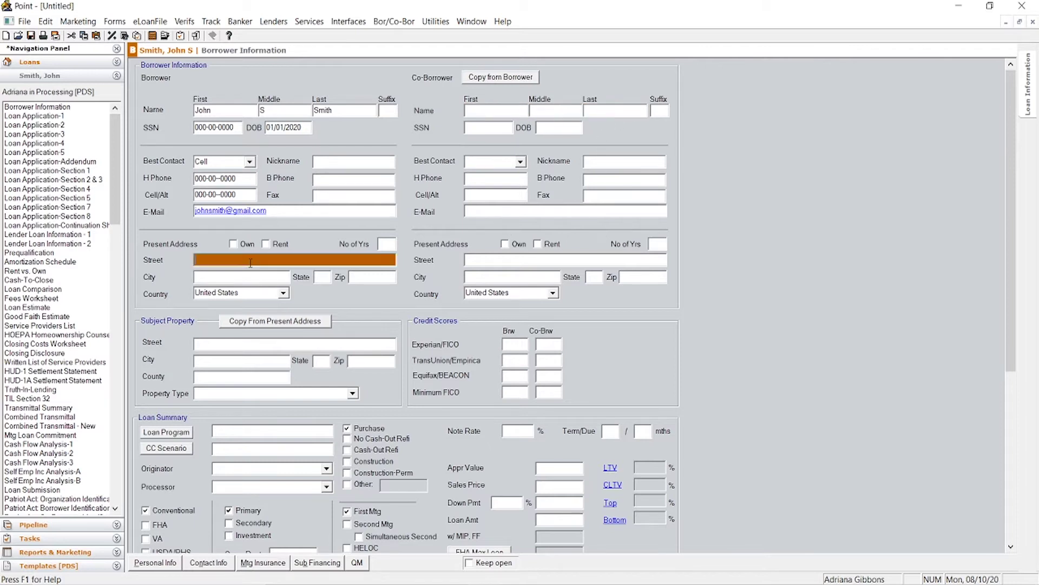
{"action": "type", "text": "0000 LOa"}
{"action": "key", "text": "Tab"}
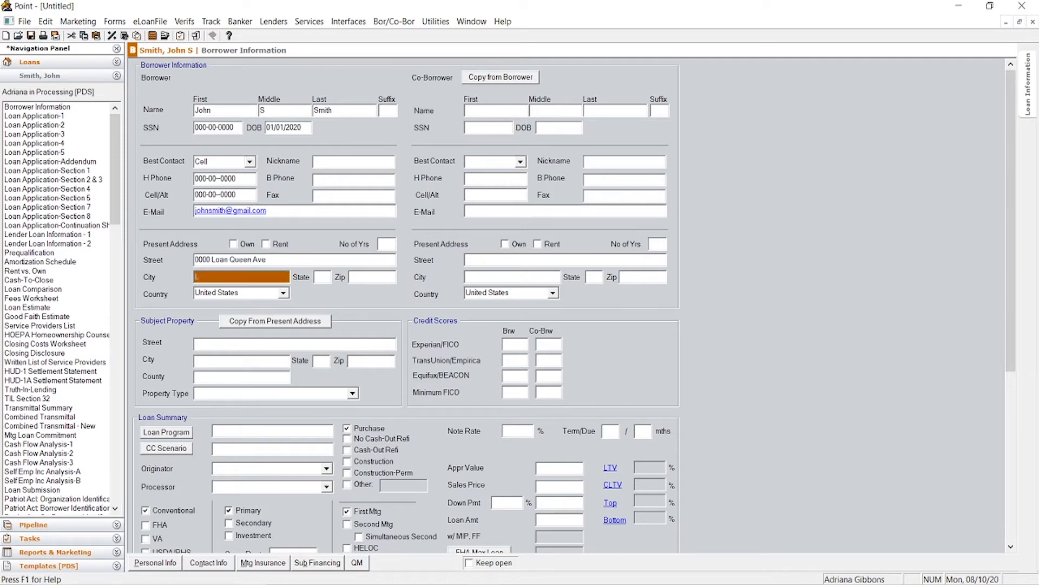
{"action": "type", "text": "Loan Queen"}
{"action": "key", "text": "Tab"}
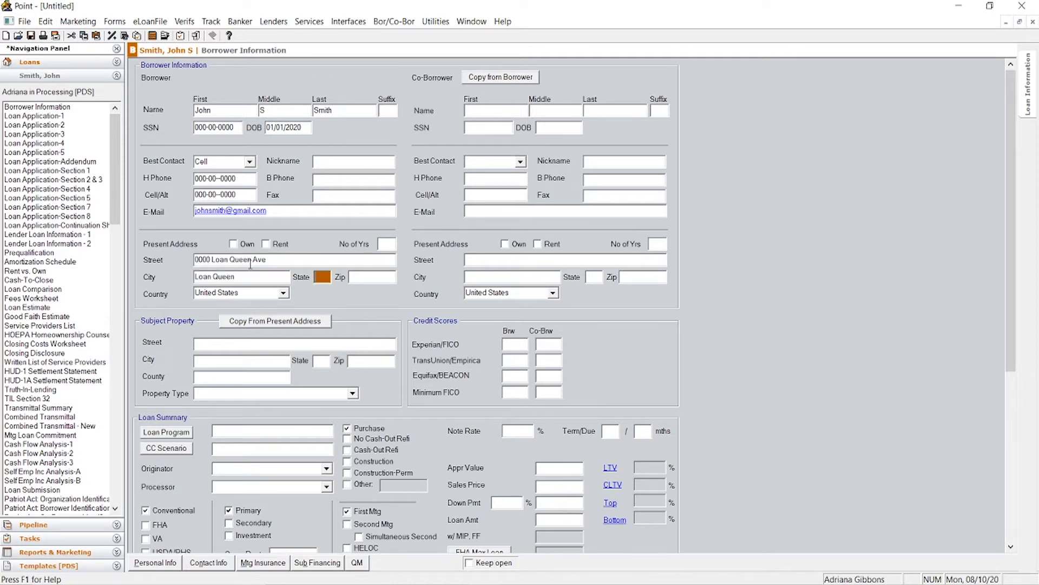
{"action": "type", "text": "CA"}
{"action": "key", "text": "Tab"}
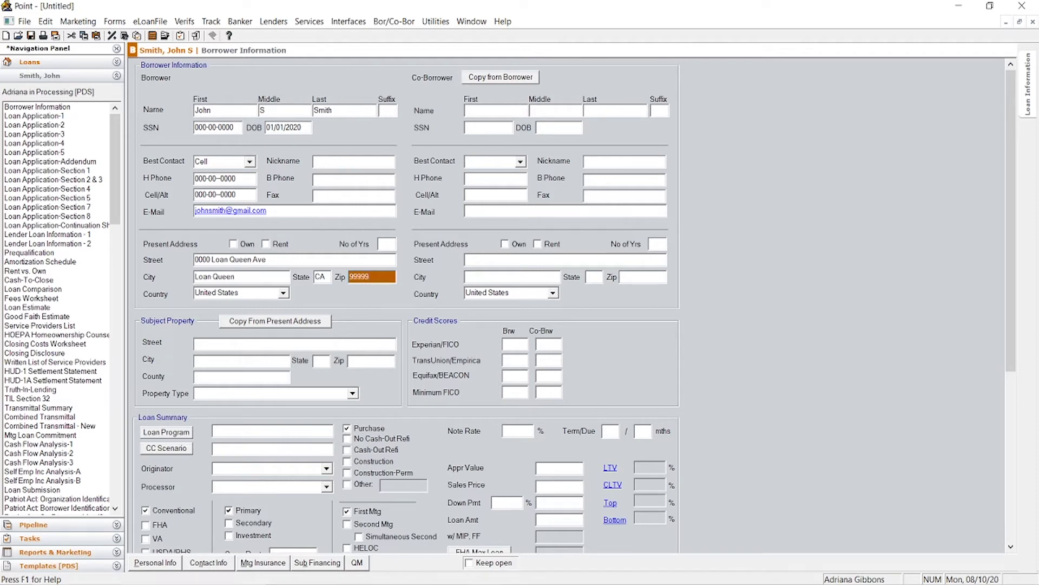
{"action": "left_click", "coordinate": [388, 243]}
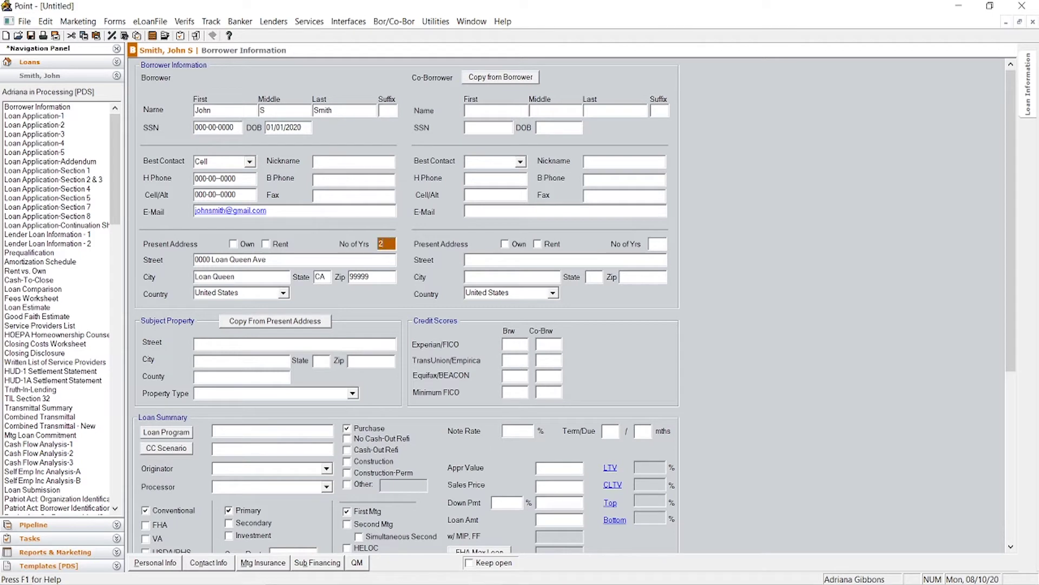
Step: Enter the subject property's zip code to fill its location, and set property type Detached
{"action": "left_click", "coordinate": [317, 342]}
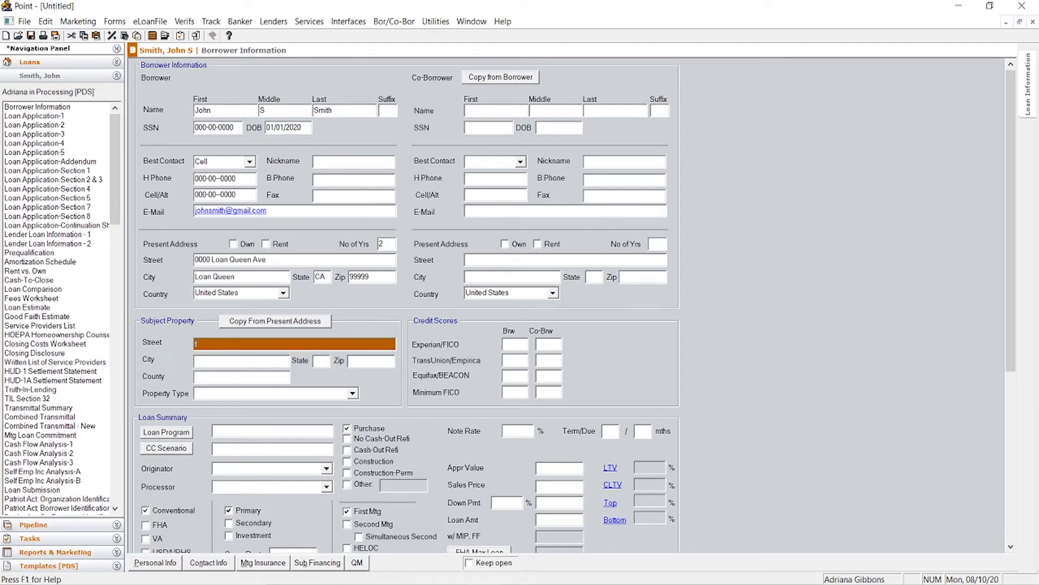
{"action": "key", "text": "Tab"}
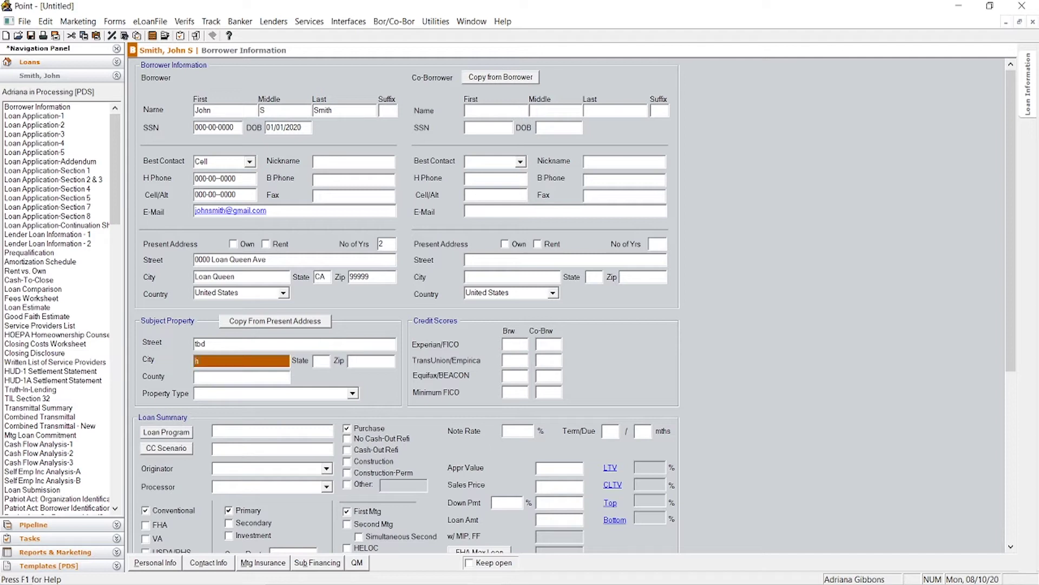
{"action": "key", "text": "Tab"}
{"action": "key", "text": "Tab"}
{"action": "type", "text": "91910"}
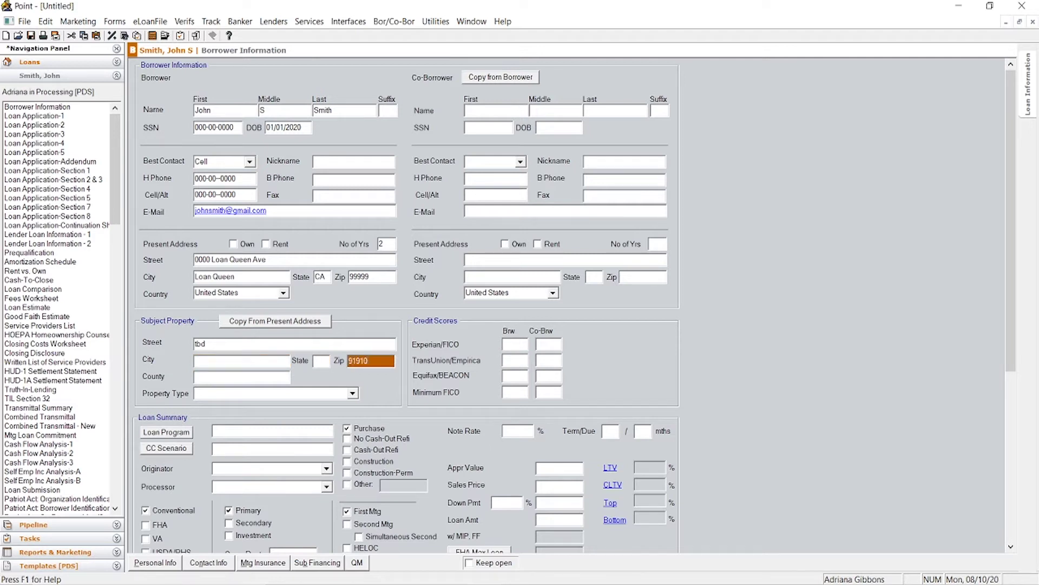
{"action": "key", "text": "Tab"}
{"action": "left_click", "coordinate": [353, 392]}
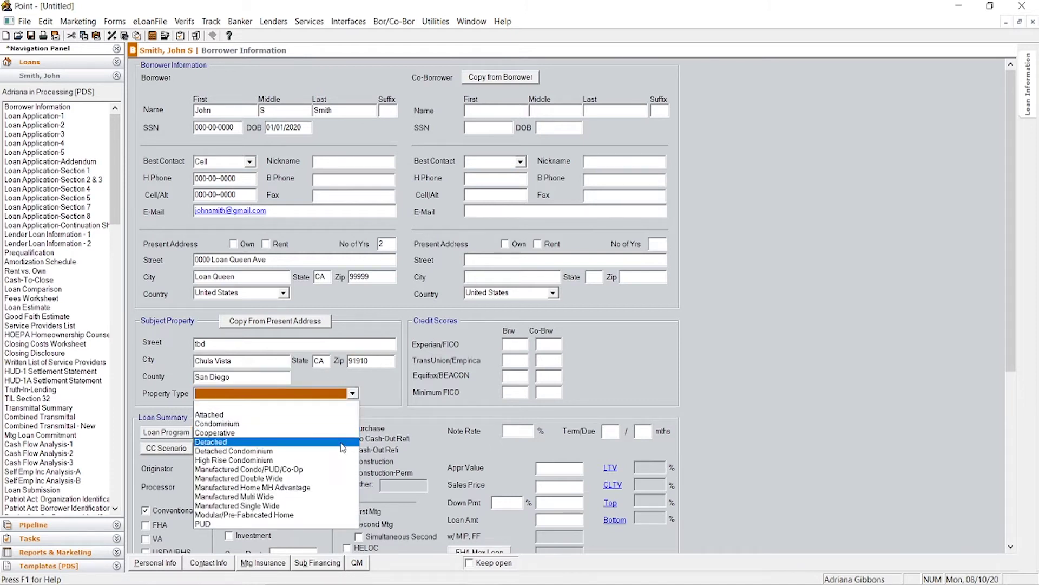
{"action": "left_click", "coordinate": [343, 442]}
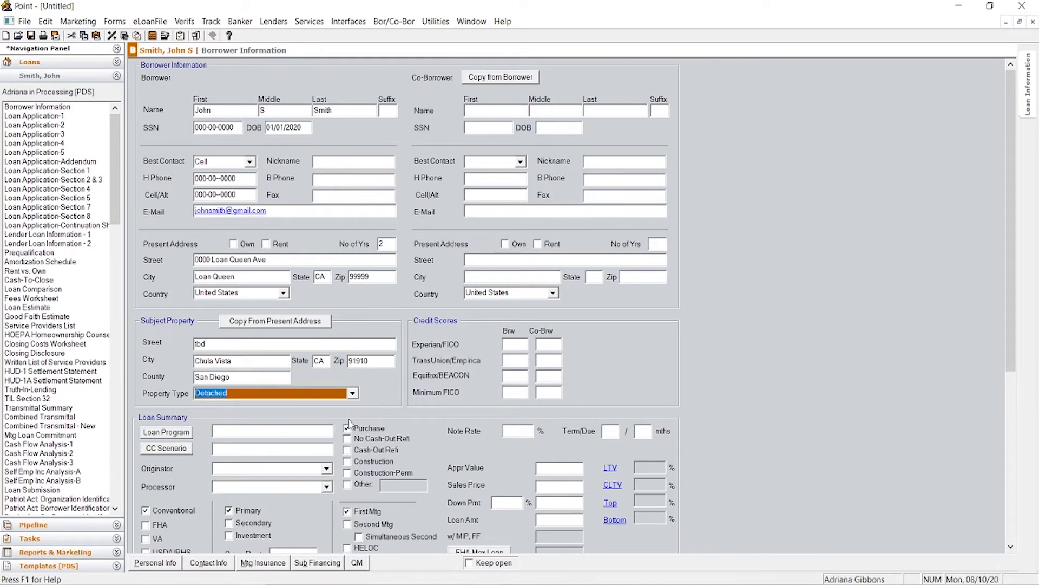
{"action": "left_click", "coordinate": [235, 394]}
Step: Enter a 360/360-month term and a 3% note rate in the Loan Summary
{"action": "scroll", "coordinate": [418, 379], "scroll_direction": "down", "scroll_amount": 3}
{"action": "scroll", "coordinate": [508, 301], "scroll_direction": "down", "scroll_amount": 3}
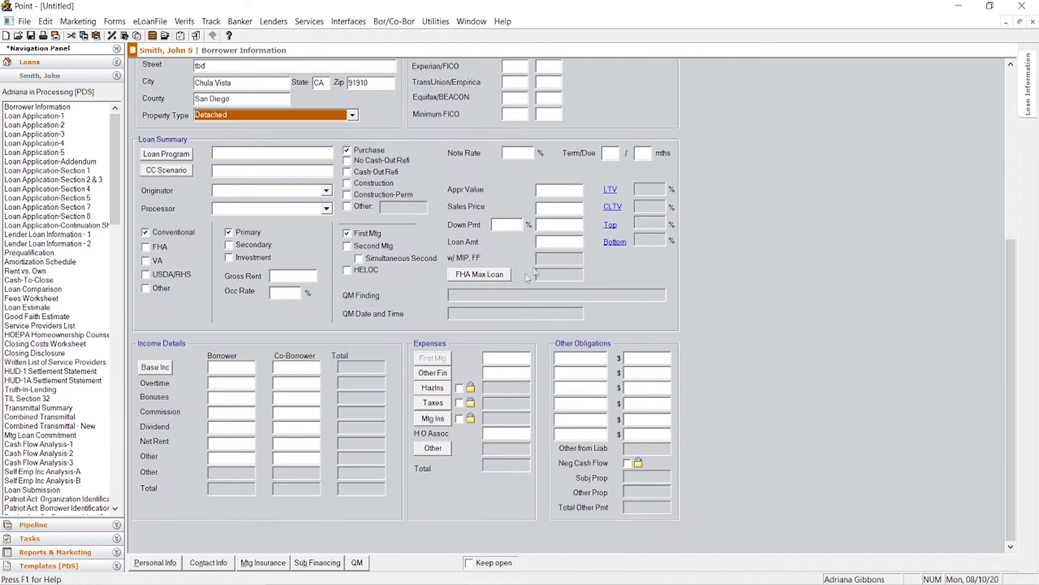
{"action": "left_click", "coordinate": [610, 153]}
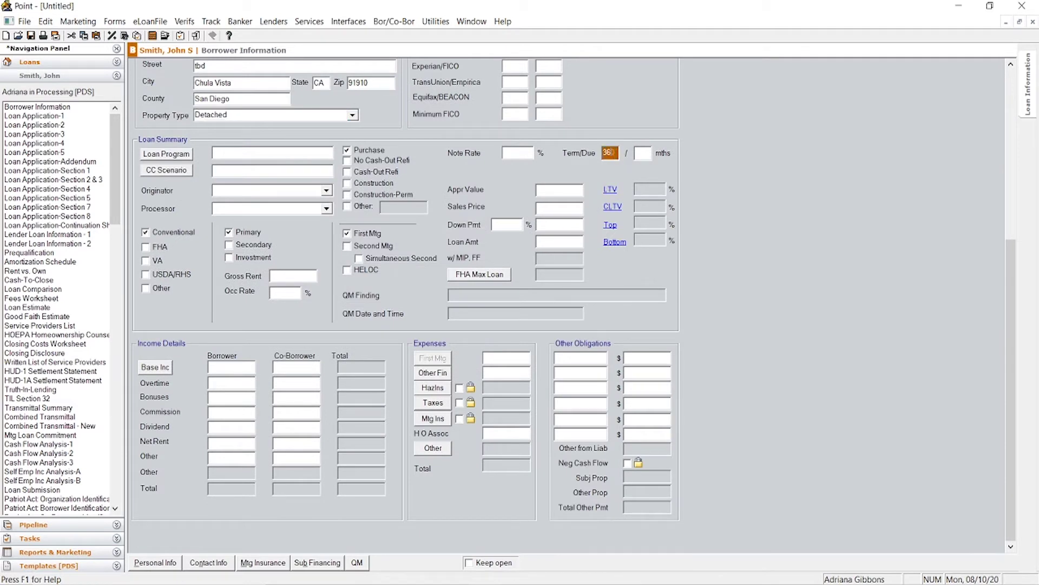
{"action": "key", "text": "Tab"}
{"action": "type", "text": "3"}
{"action": "key", "text": "Tab"}
{"action": "type", "text": "3"}
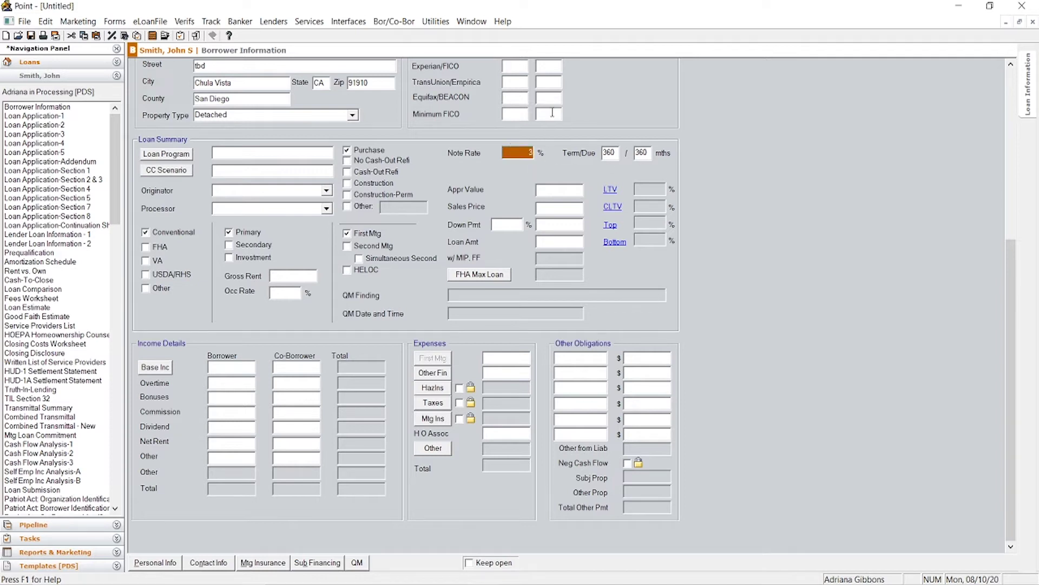
{"action": "left_click", "coordinate": [573, 192]}
Step: Set appraised value and sales price to 550,000 with a 5% down payment
{"action": "type", "text": "550000"}
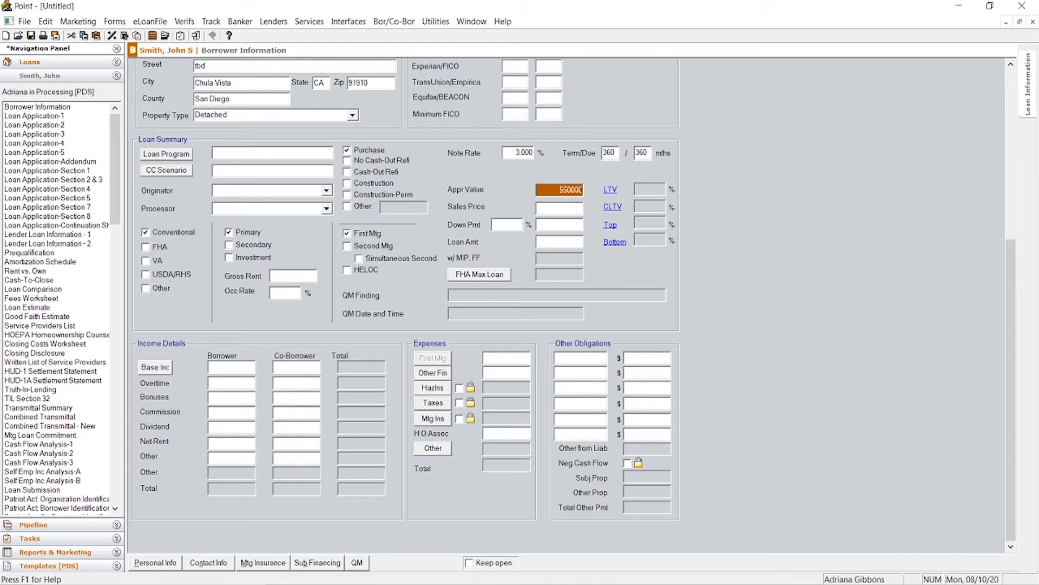
{"action": "key", "text": "Tab"}
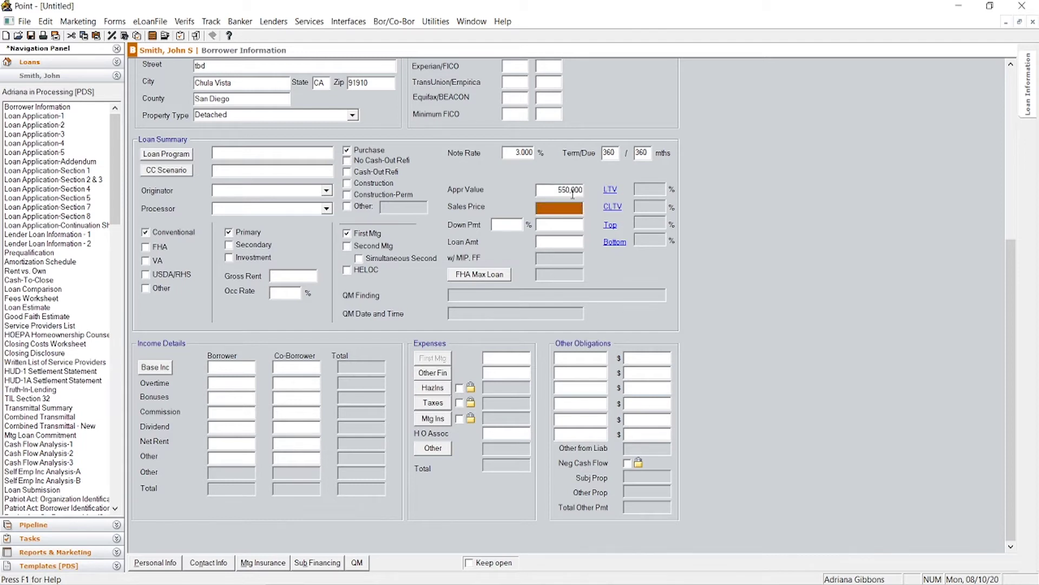
{"action": "type", "text": "550,000"}
{"action": "key", "text": "Tab"}
{"action": "type", "text": "5"}
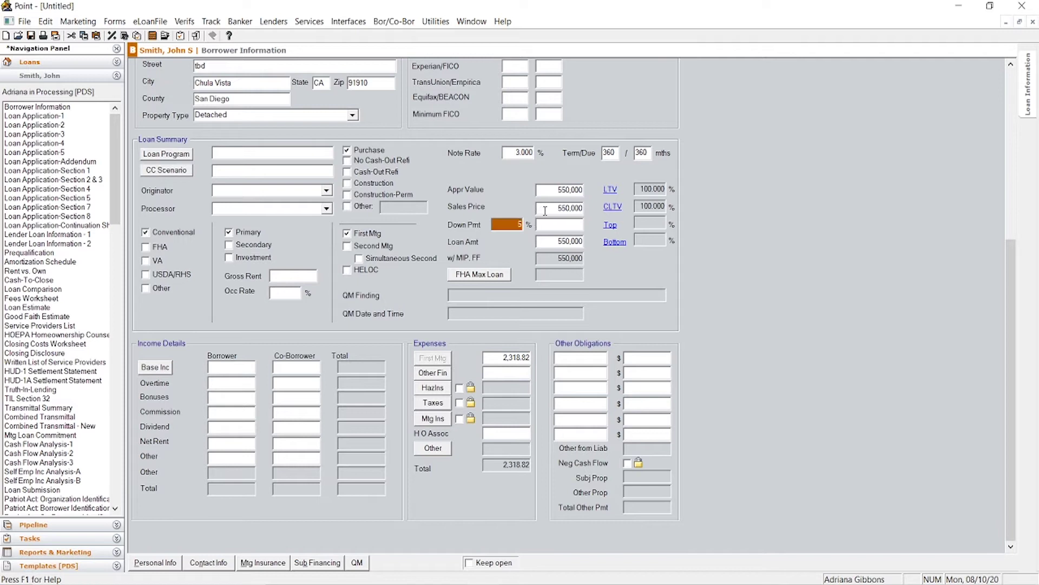
{"action": "left_click", "coordinate": [545, 209]}
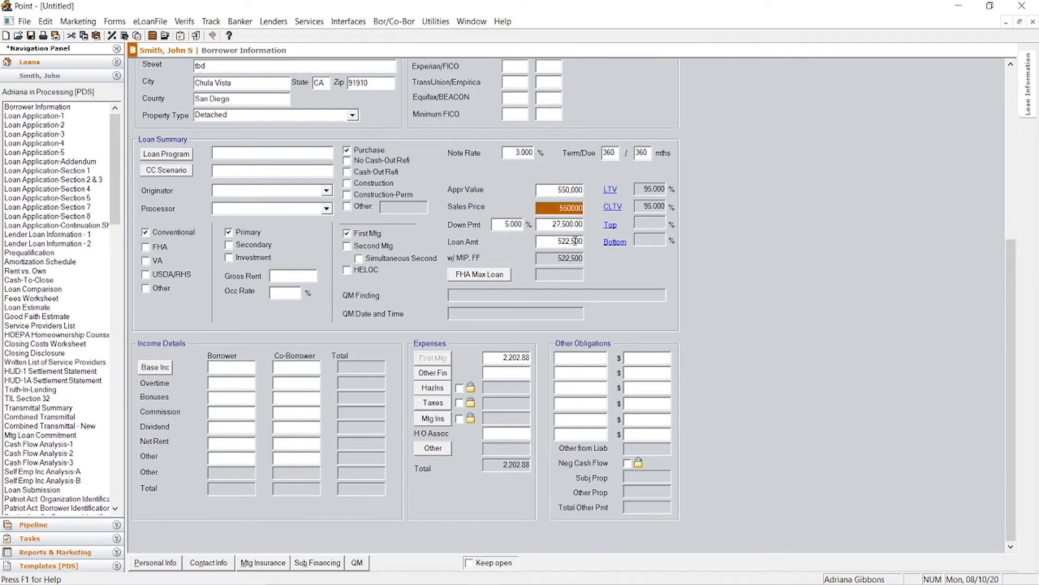
Step: Lock hazard insurance at 65.00 and calculate taxes at a 1.25% rate (572.92)
{"action": "left_click", "coordinate": [471, 387]}
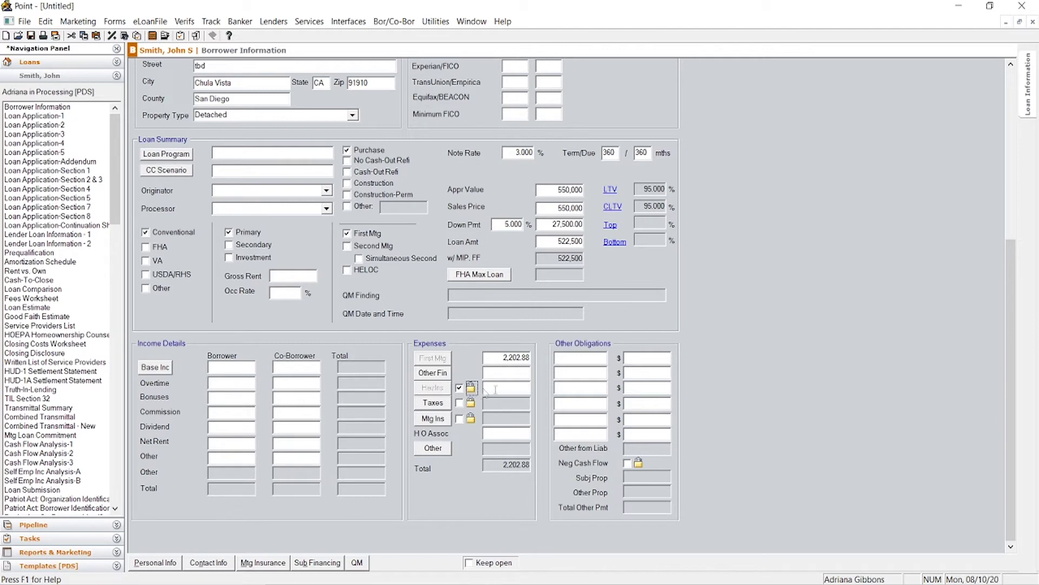
{"action": "left_click", "coordinate": [504, 388]}
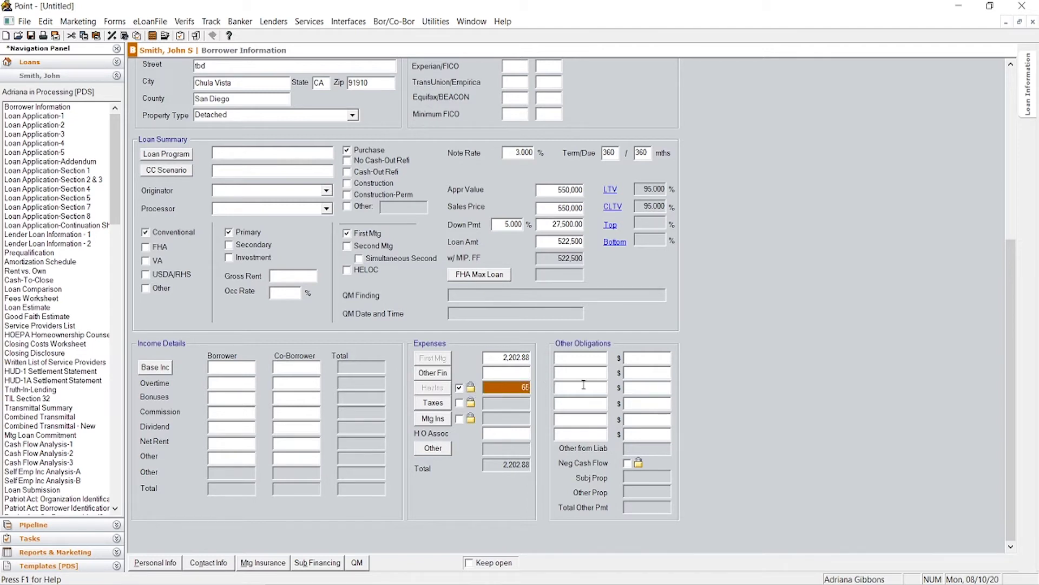
{"action": "key", "text": "Tab"}
{"action": "left_click", "coordinate": [433, 403]}
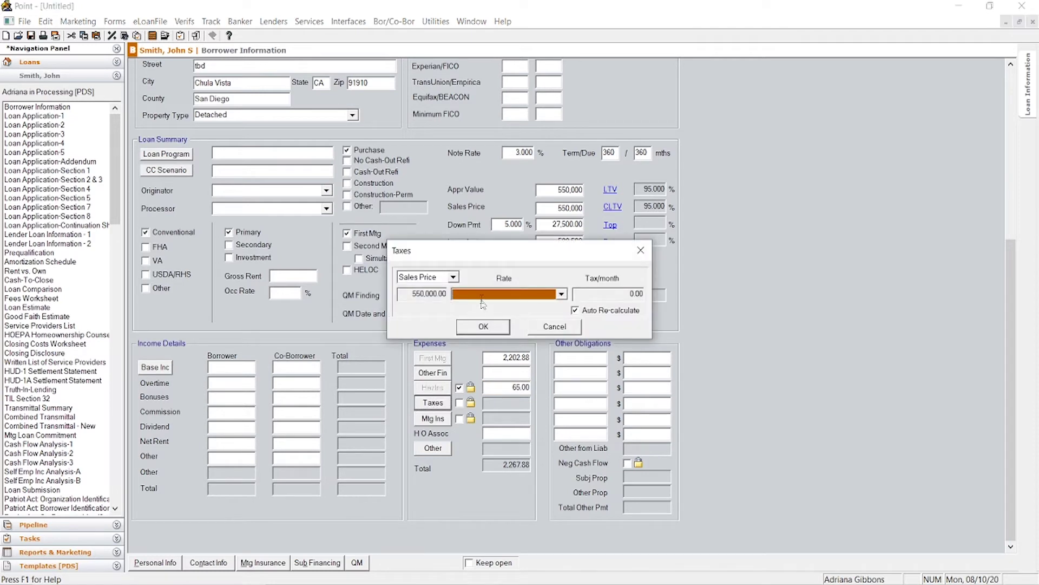
{"action": "type", "text": "1.25"}
{"action": "left_click", "coordinate": [488, 329]}
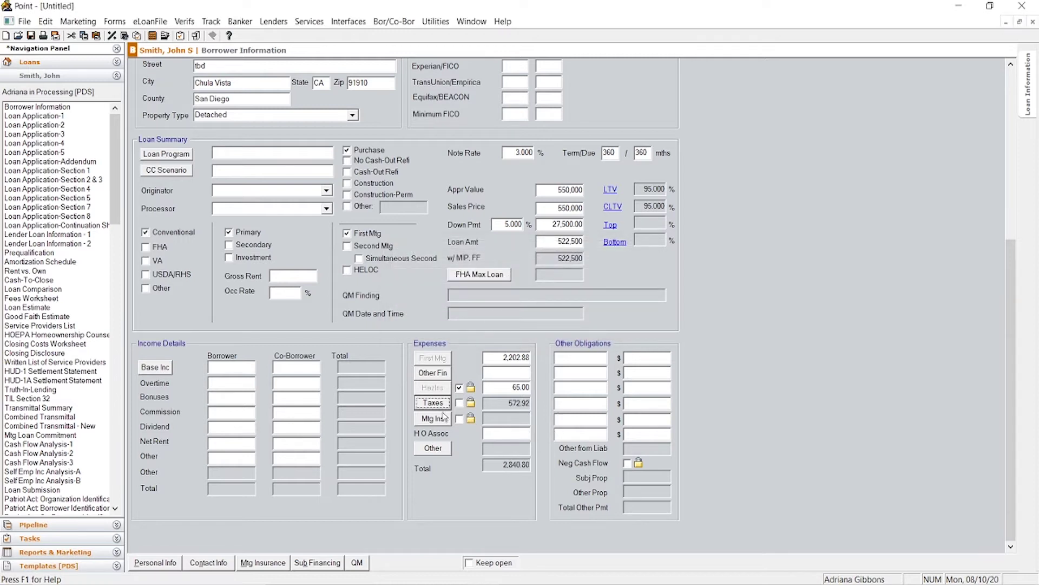
{"action": "left_click", "coordinate": [433, 402]}
{"action": "left_click", "coordinate": [488, 327]}
Step: Set mortgage insurance to 256.90 at a 0.59 rate, then go to Loan Application page 1
{"action": "left_click", "coordinate": [448, 420]}
{"action": "left_click", "coordinate": [483, 381]}
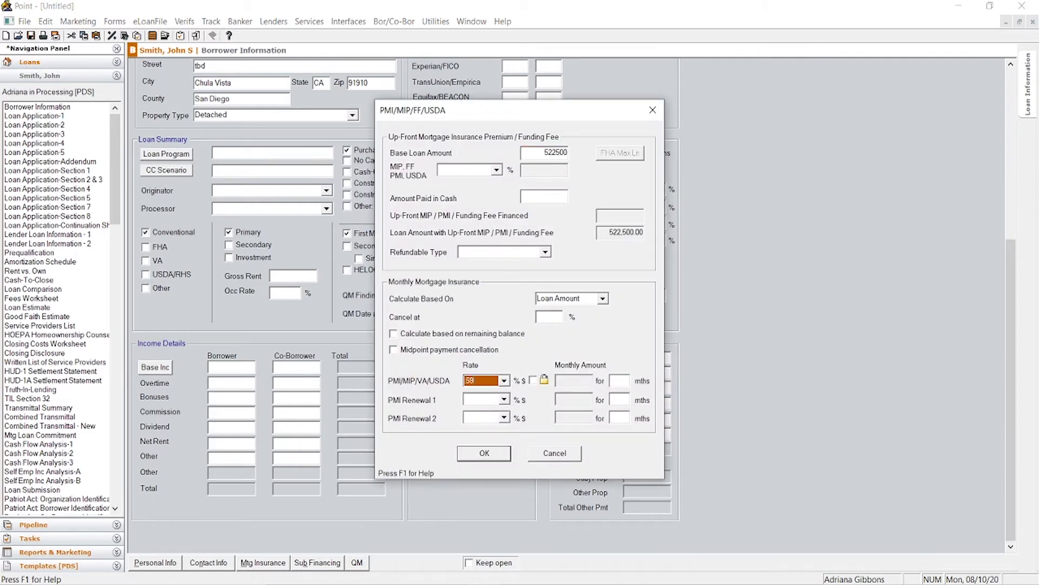
{"action": "left_click", "coordinate": [550, 322]}
{"action": "left_click", "coordinate": [477, 455]}
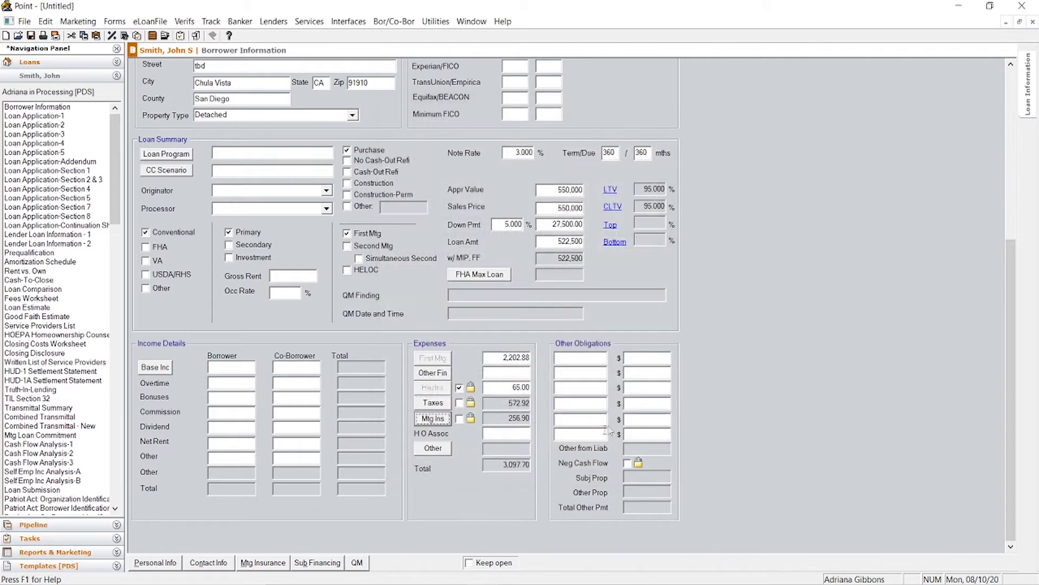
{"action": "left_click", "coordinate": [504, 434]}
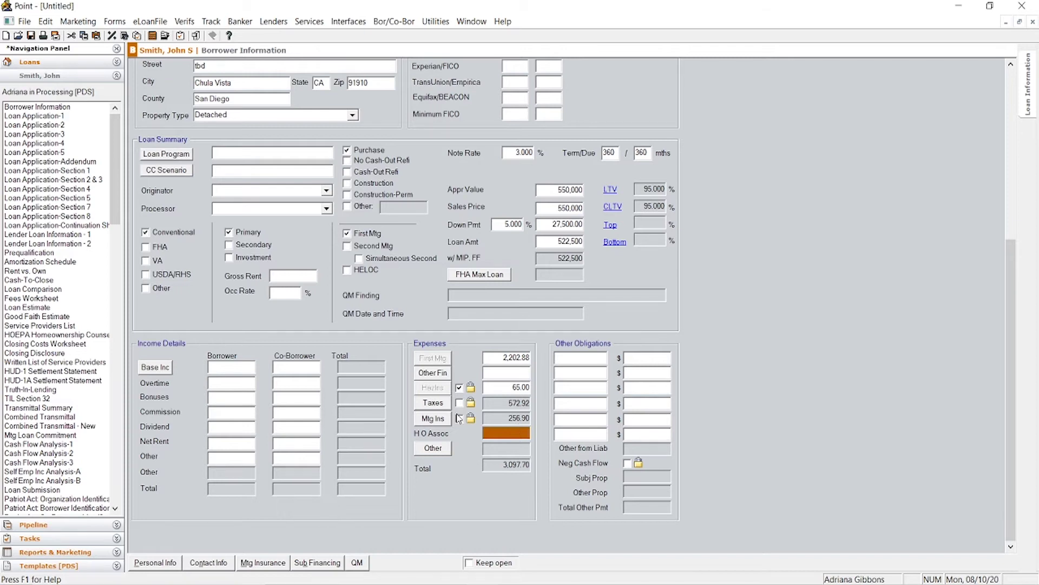
{"action": "scroll", "coordinate": [454, 407], "scroll_direction": "up", "scroll_amount": 5}
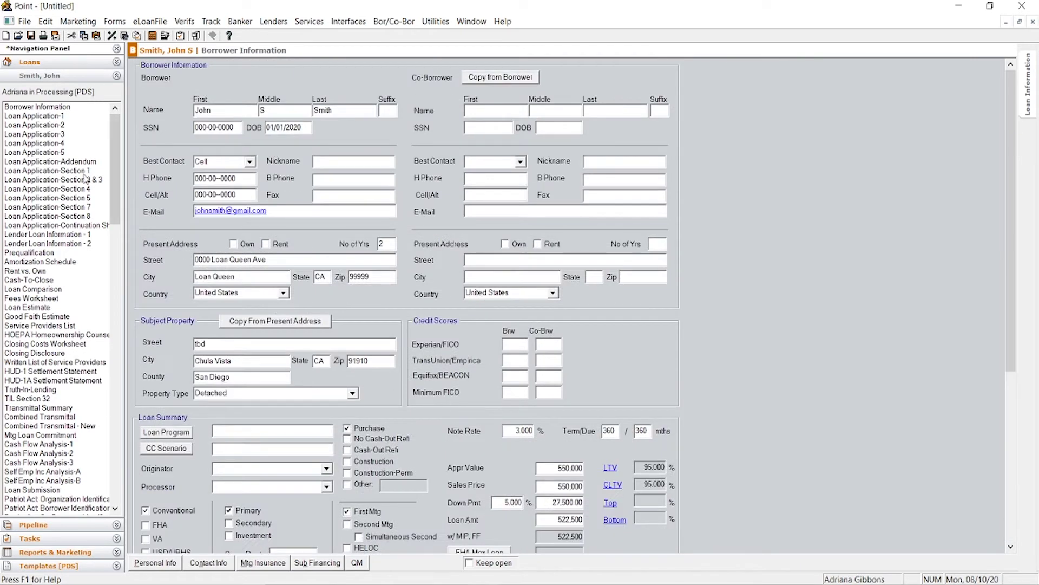
{"action": "left_click", "coordinate": [61, 116]}
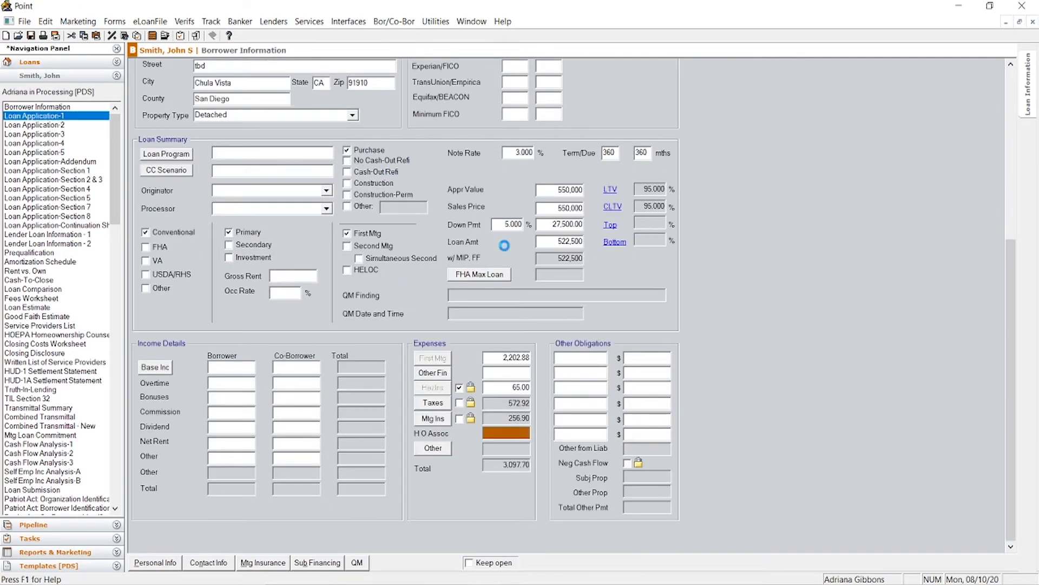
Step: Enter 1 unit and year built 199 for the property
{"action": "scroll", "coordinate": [462, 325], "scroll_direction": "down", "scroll_amount": 3}
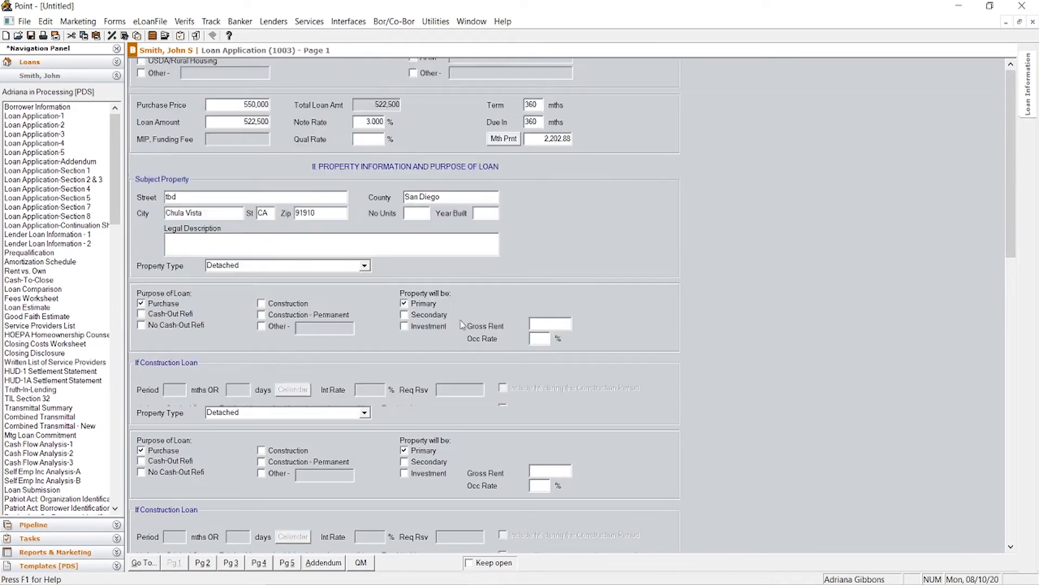
{"action": "left_click", "coordinate": [419, 212]}
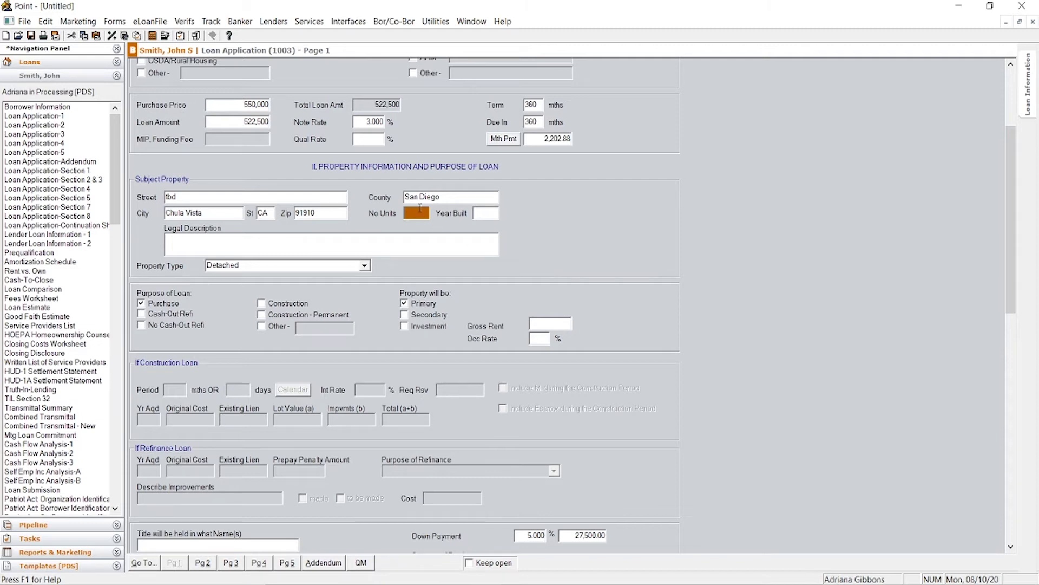
{"action": "type", "text": "1"}
{"action": "key", "text": "Tab"}
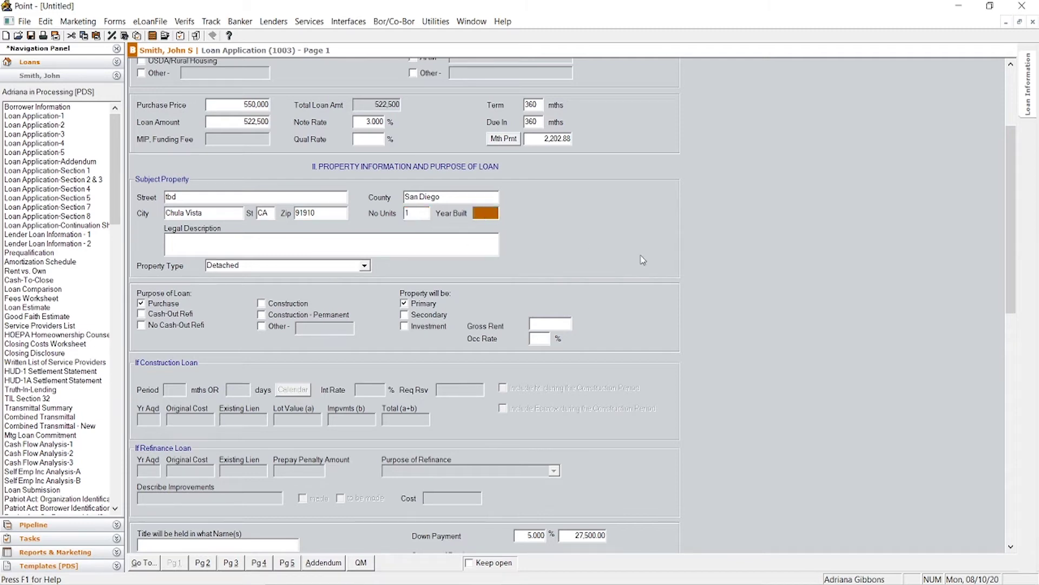
{"action": "type", "text": "1990"}
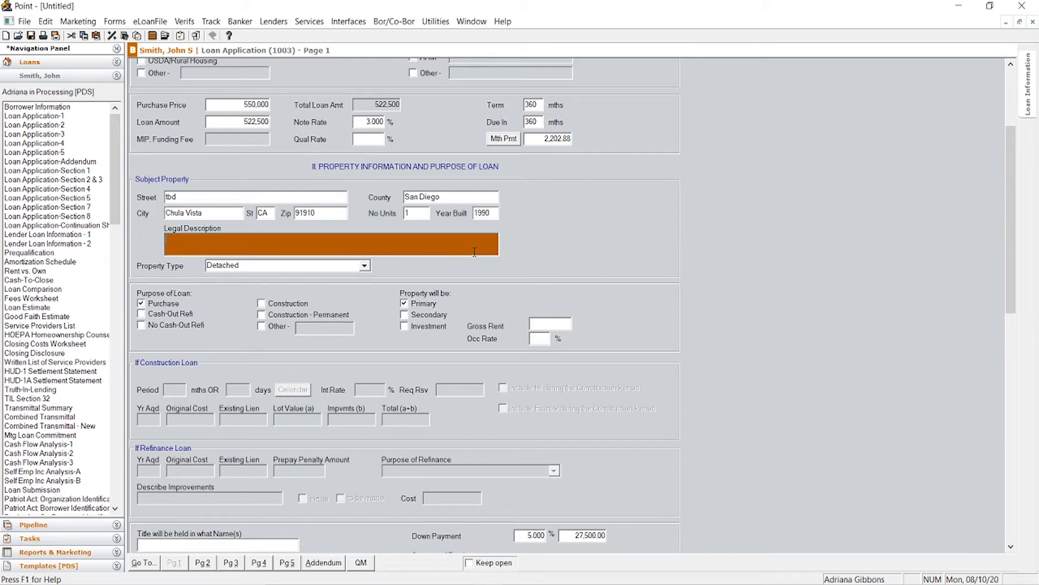
Step: Set the manner in which title will be held to TBD
{"action": "scroll", "coordinate": [359, 295], "scroll_direction": "down", "scroll_amount": 3}
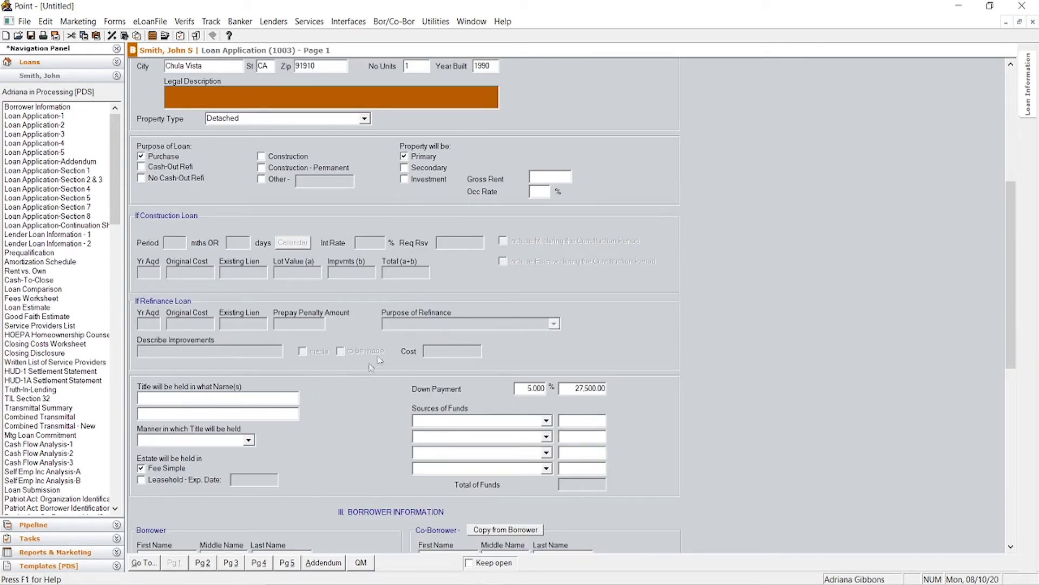
{"action": "left_click", "coordinate": [258, 398]}
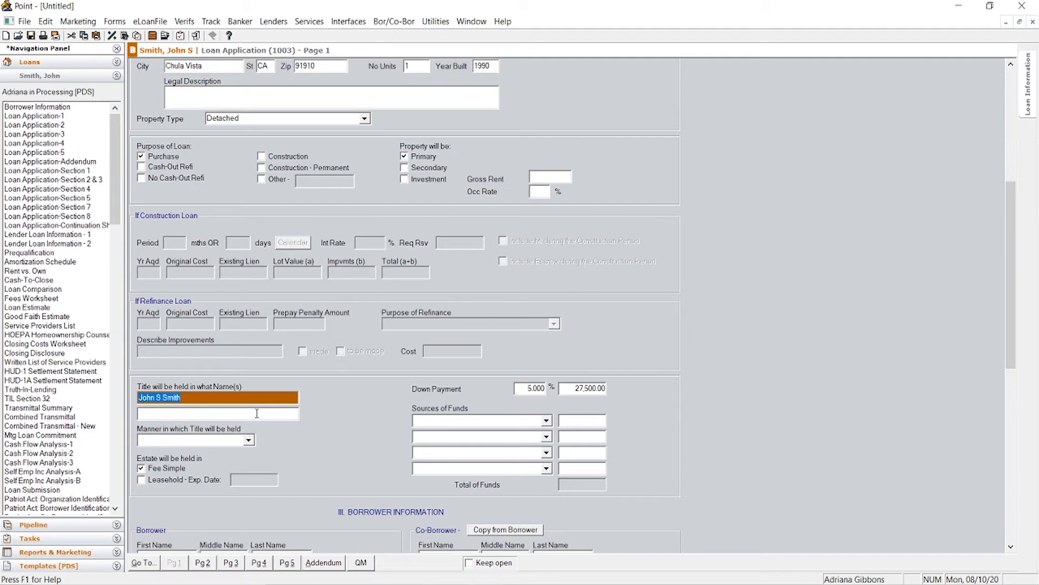
{"action": "left_click", "coordinate": [248, 440]}
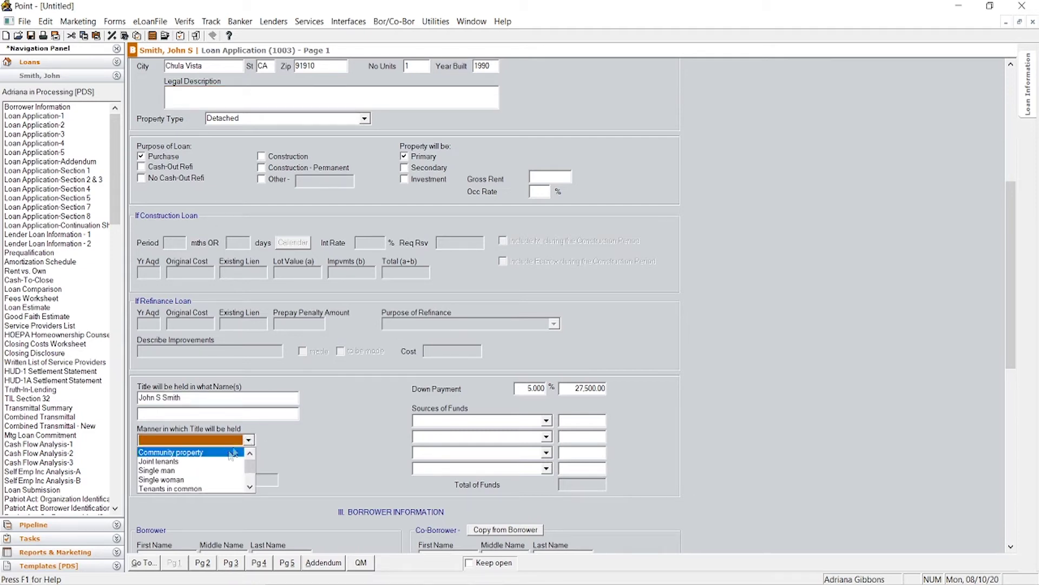
{"action": "left_click", "coordinate": [228, 470]}
{"action": "left_click", "coordinate": [250, 439]}
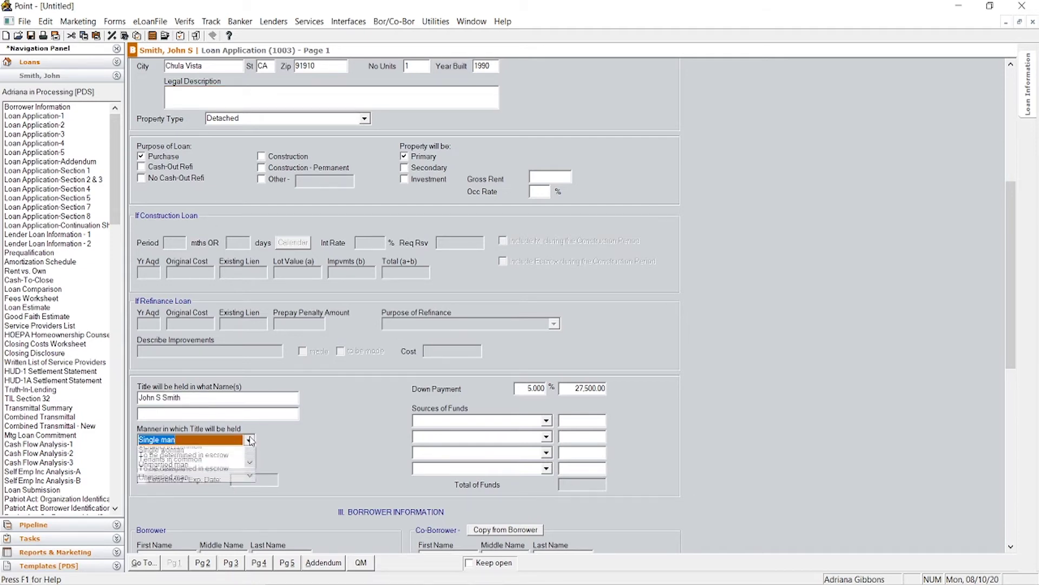
{"action": "left_click", "coordinate": [227, 449]}
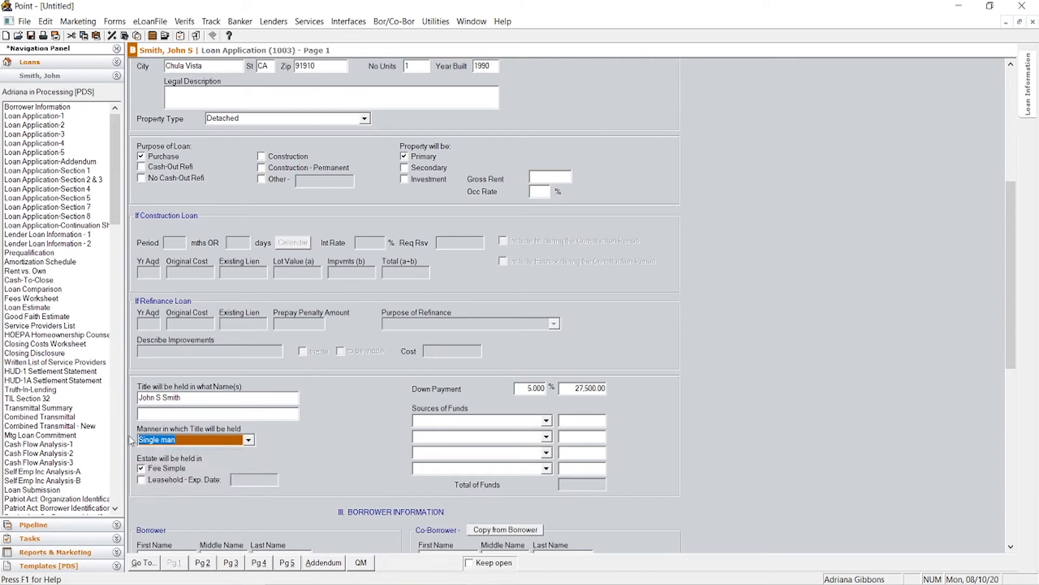
{"action": "key", "text": "BackSpace"}
{"action": "key", "text": "Caps_Lock"}
{"action": "type", "text": "TBF"}
{"action": "key", "text": "BackSpace"}
{"action": "type", "text": "D"}
Step: Record 27,500.00 from Checking/Savings as the source of funds
{"action": "left_click", "coordinate": [545, 420]}
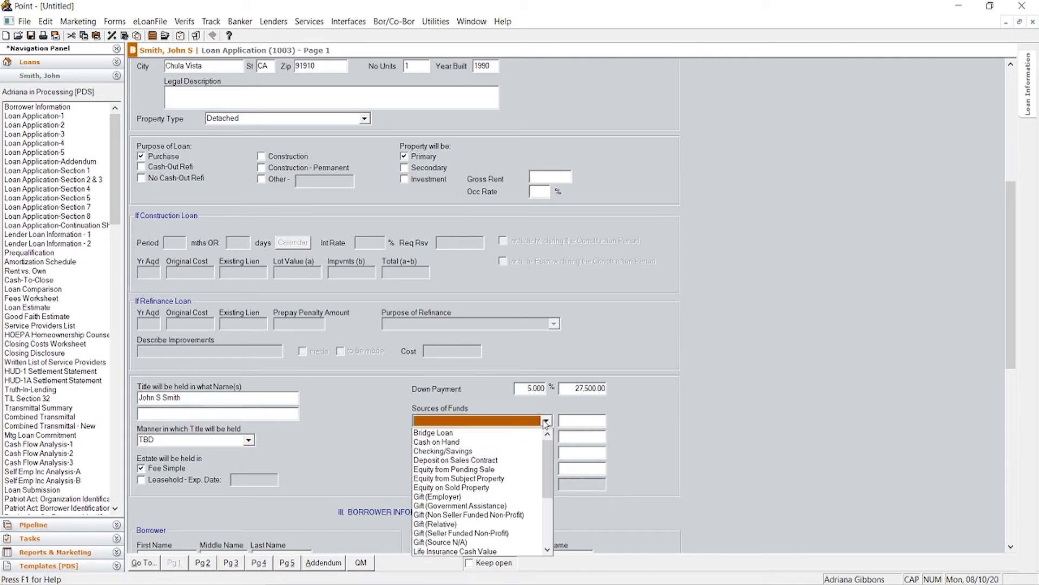
{"action": "left_click", "coordinate": [443, 451]}
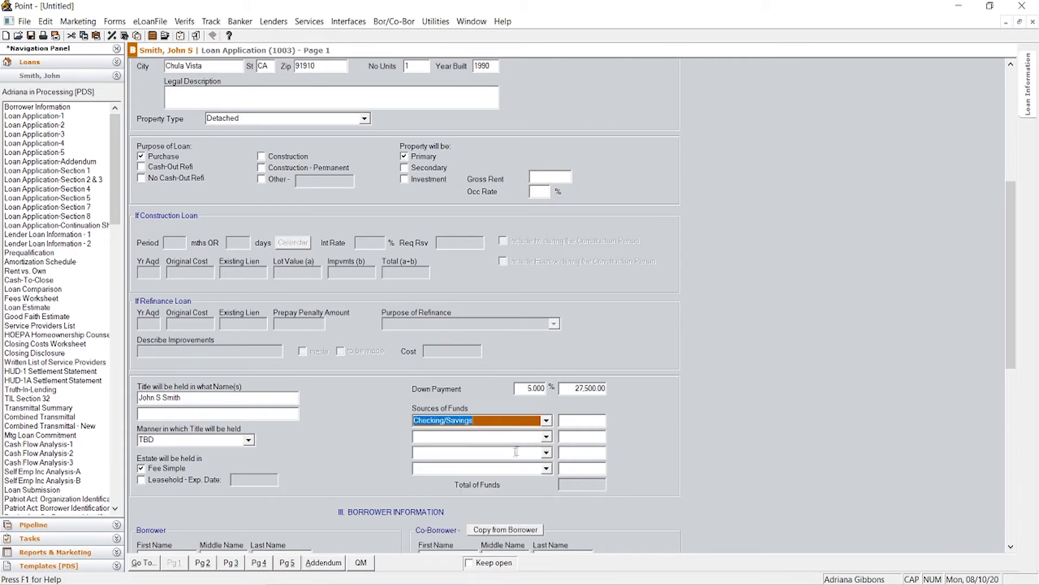
{"action": "left_click", "coordinate": [589, 421]}
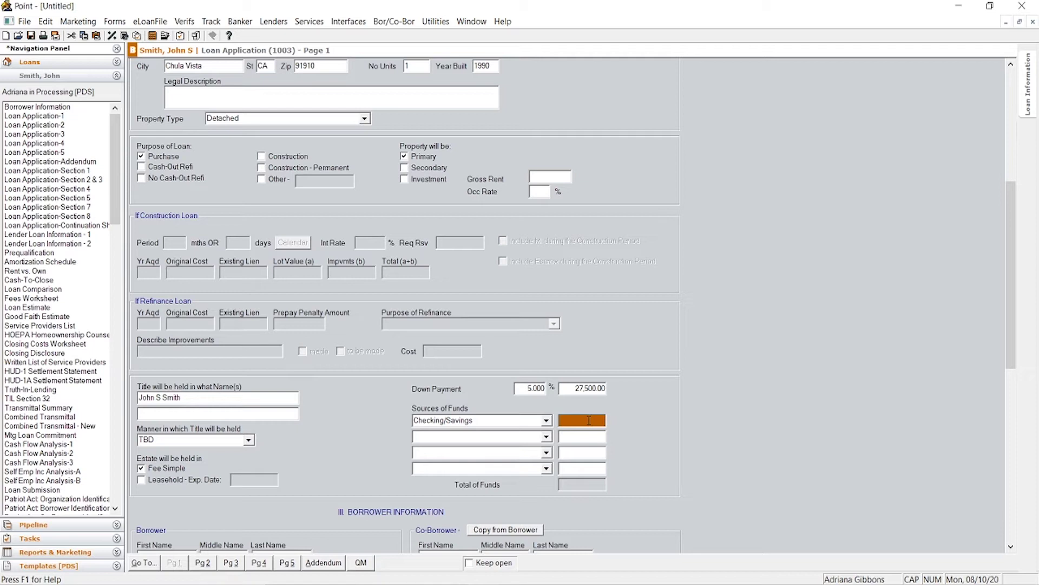
{"action": "type", "text": "27500"}
{"action": "key", "text": "Tab"}
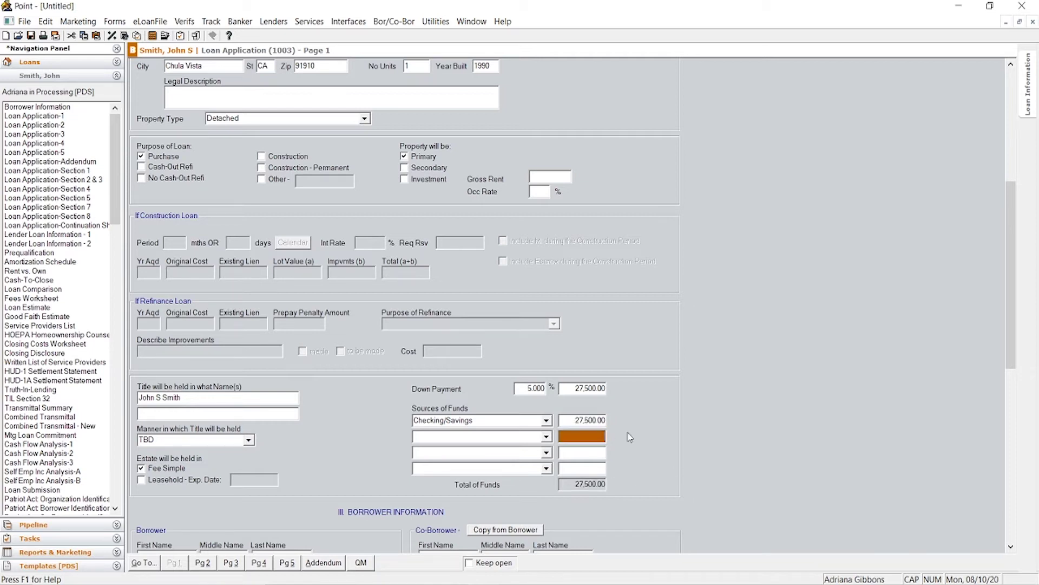
{"action": "scroll", "coordinate": [669, 426], "scroll_direction": "down", "scroll_amount": 5}
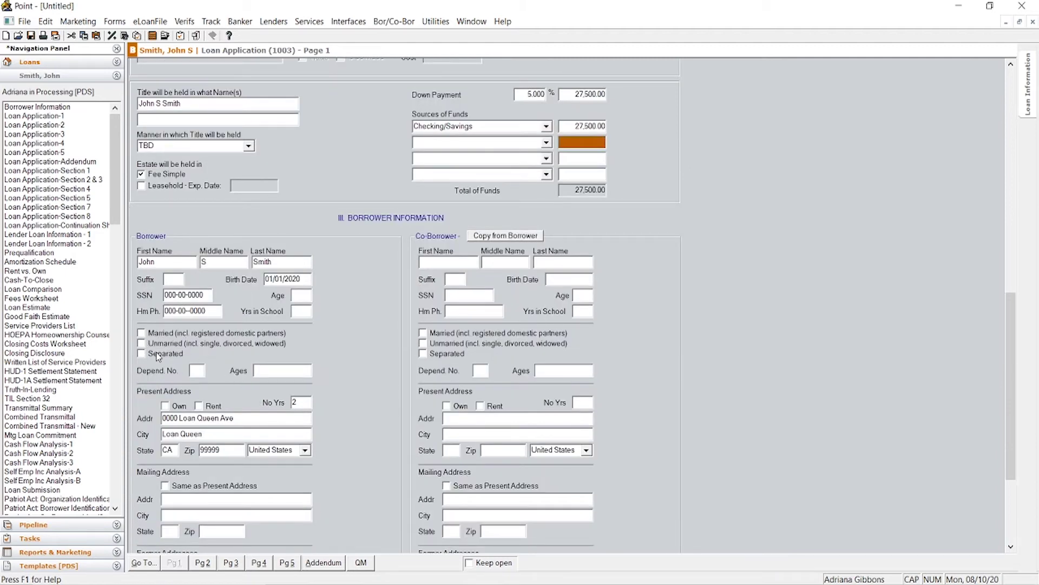
Step: Mark the borrower unmarried with 2 dependents aged 10 and 8
{"action": "left_click", "coordinate": [142, 344]}
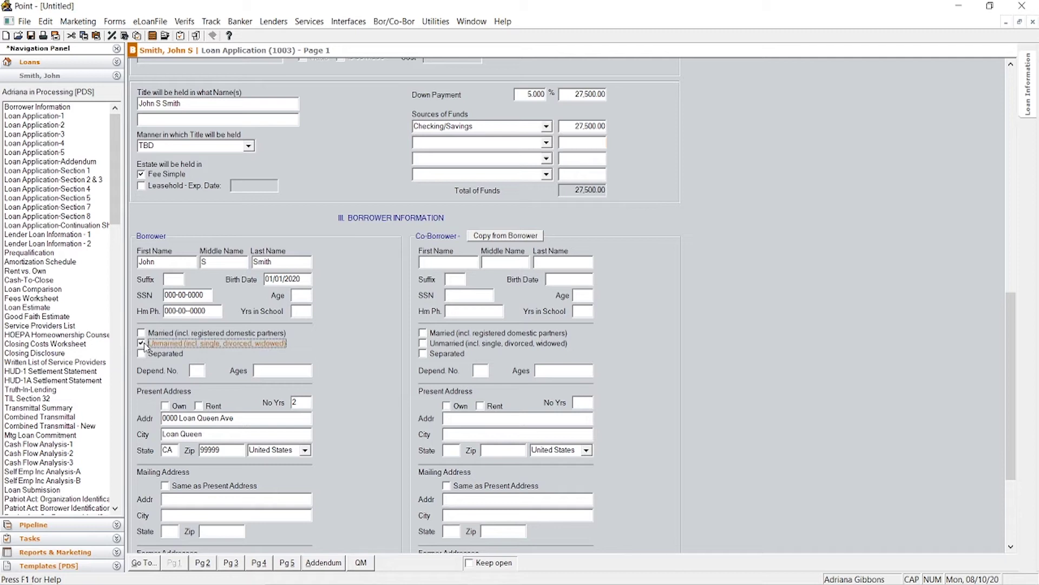
{"action": "left_click", "coordinate": [200, 370]}
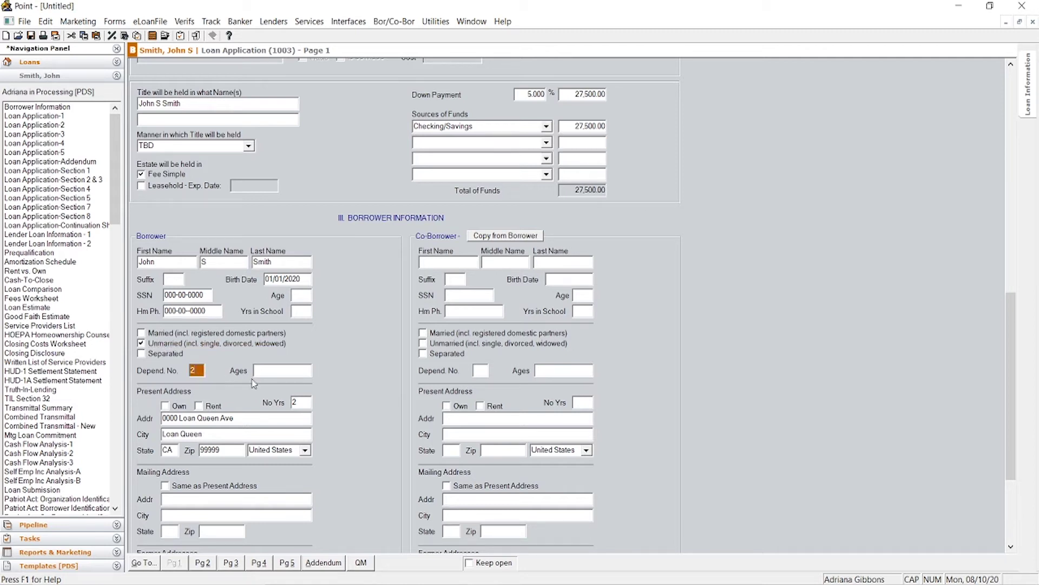
{"action": "type", "text": "2"}
{"action": "key", "text": "Tab"}
{"action": "type", "text": "10"}
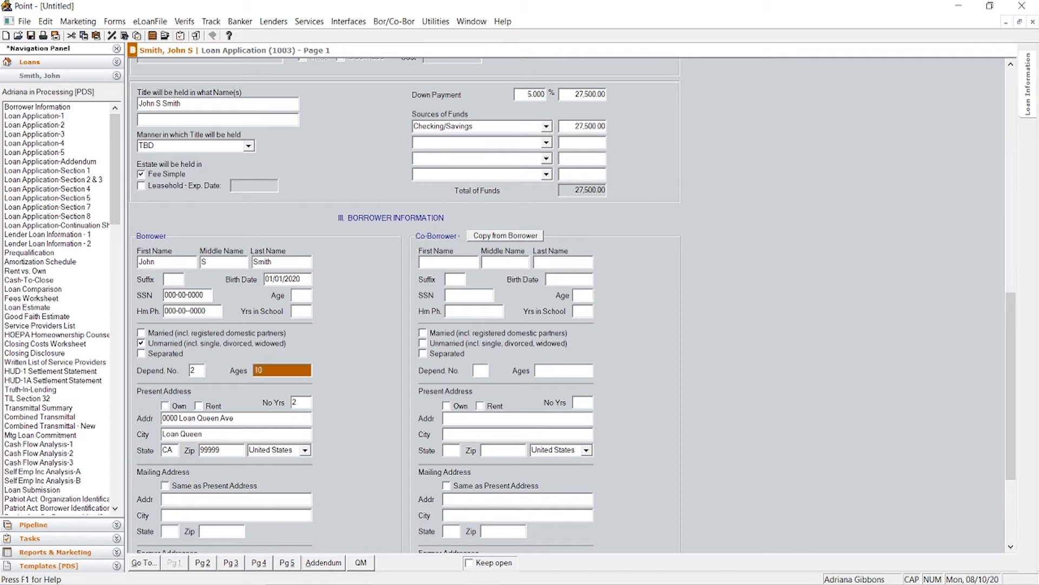
{"action": "type", "text": ",8"}
Step: Mark the present address as rented, mailing same as present, leaving co-borrower marital status blank
{"action": "scroll", "coordinate": [388, 362], "scroll_direction": "down", "scroll_amount": 3}
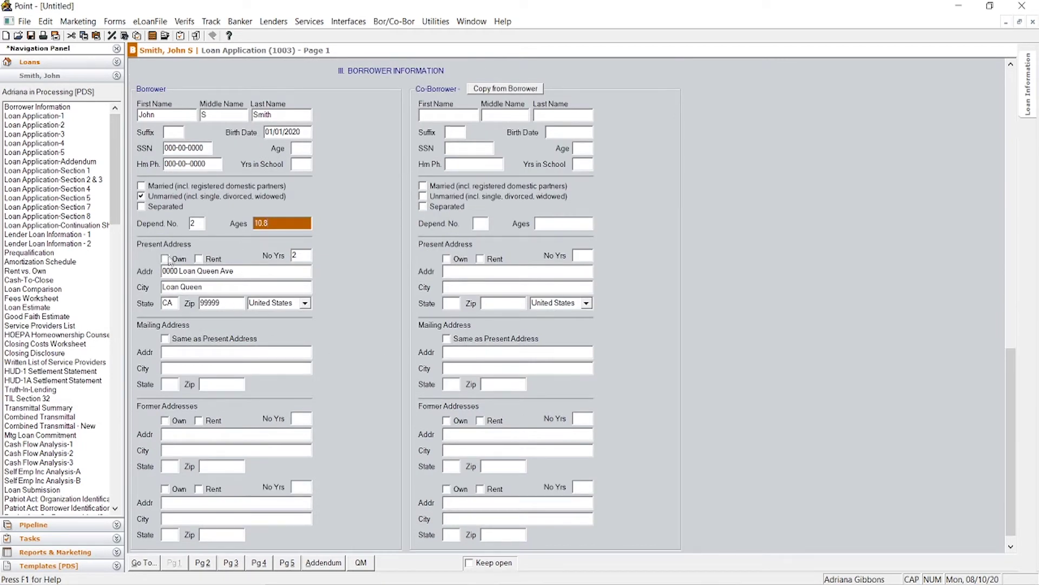
{"action": "left_click", "coordinate": [204, 261]}
{"action": "left_click", "coordinate": [167, 340]}
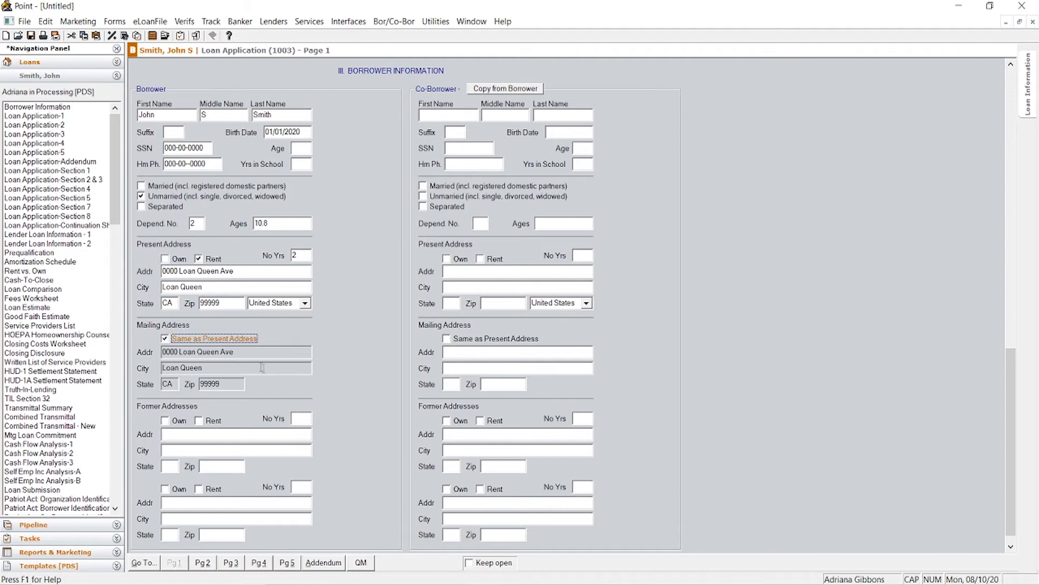
{"action": "scroll", "coordinate": [298, 368], "scroll_direction": "up", "scroll_amount": 10}
{"action": "scroll", "coordinate": [417, 234], "scroll_direction": "down", "scroll_amount": 10}
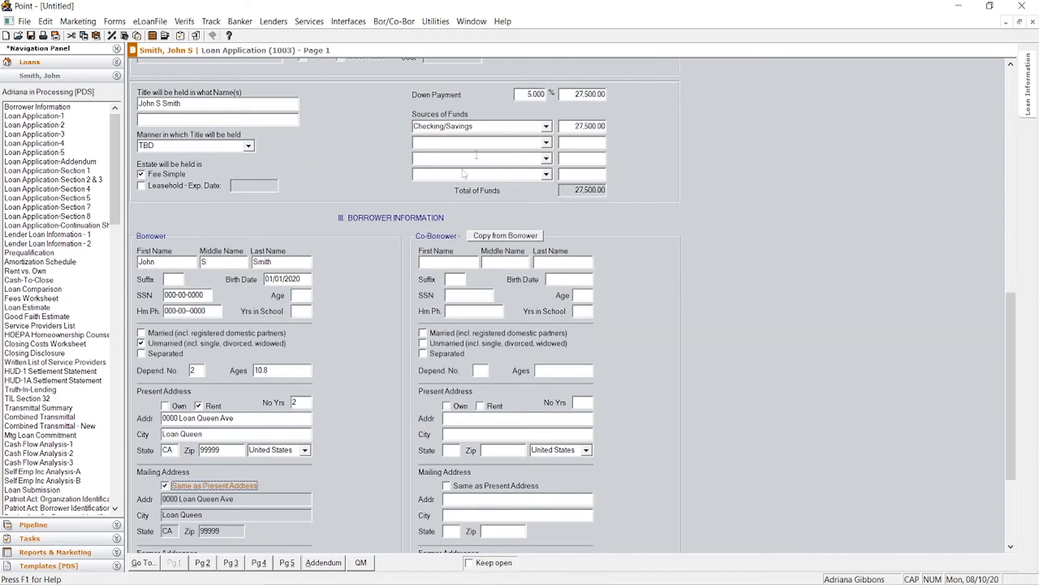
{"action": "scroll", "coordinate": [473, 260], "scroll_direction": "down", "scroll_amount": 3}
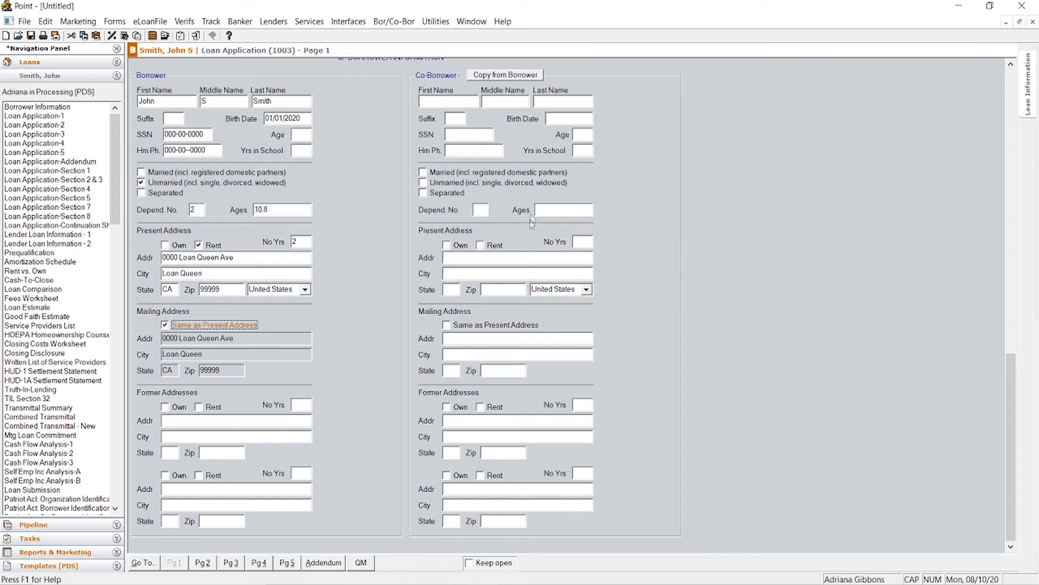
{"action": "left_click", "coordinate": [433, 193]}
{"action": "left_click", "coordinate": [424, 183]}
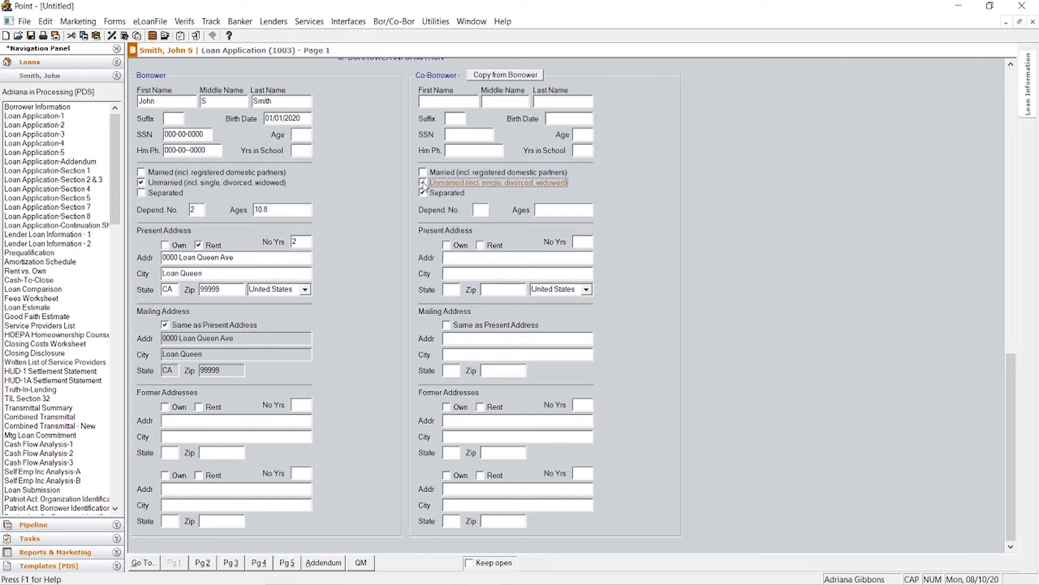
{"action": "left_click", "coordinate": [424, 182]}
Step: On Loan Application page 2, enter the borrower's employer name and full address
{"action": "left_click", "coordinate": [65, 128]}
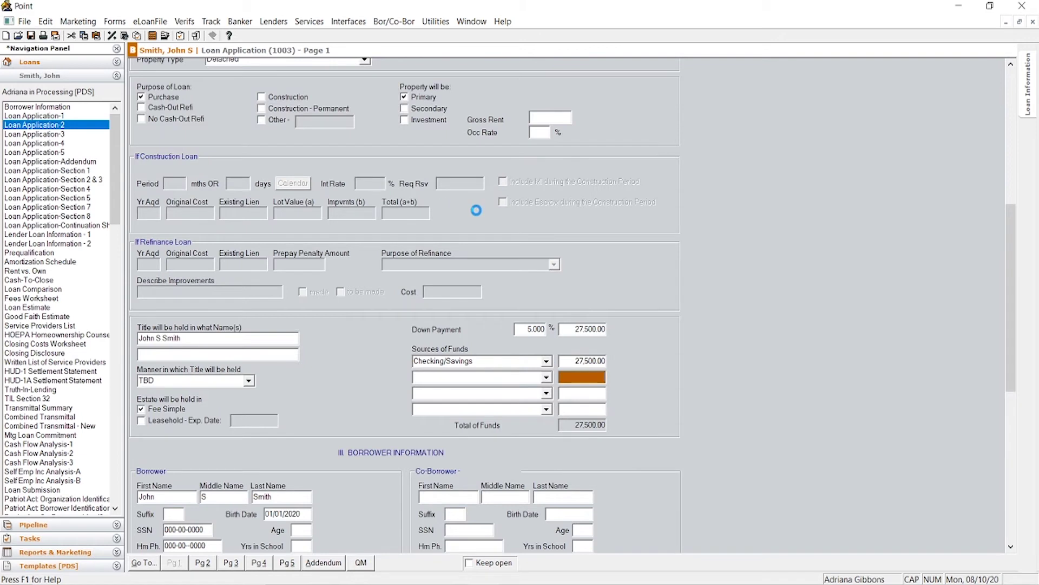
{"action": "left_click", "coordinate": [231, 145]}
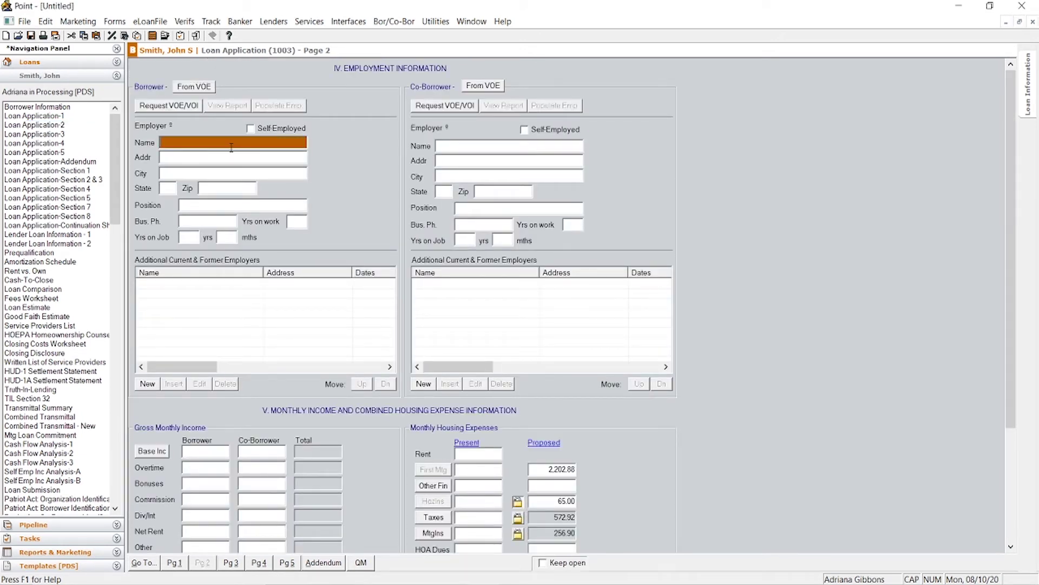
{"action": "type", "text": "JOHN SMITH COMPANY"}
{"action": "key", "text": "Tab"}
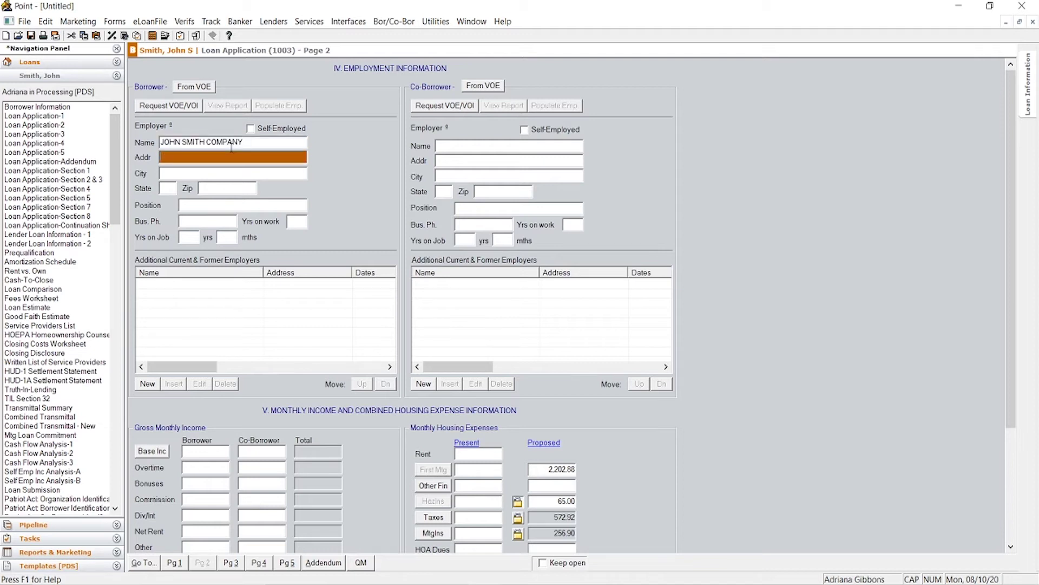
{"action": "type", "text": "JOHN SMITH"}
{"action": "key", "text": "BackSpace"}
{"action": "type", "text": "H LANE"}
{"action": "key", "text": "Tab"}
{"action": "type", "text": "J"}
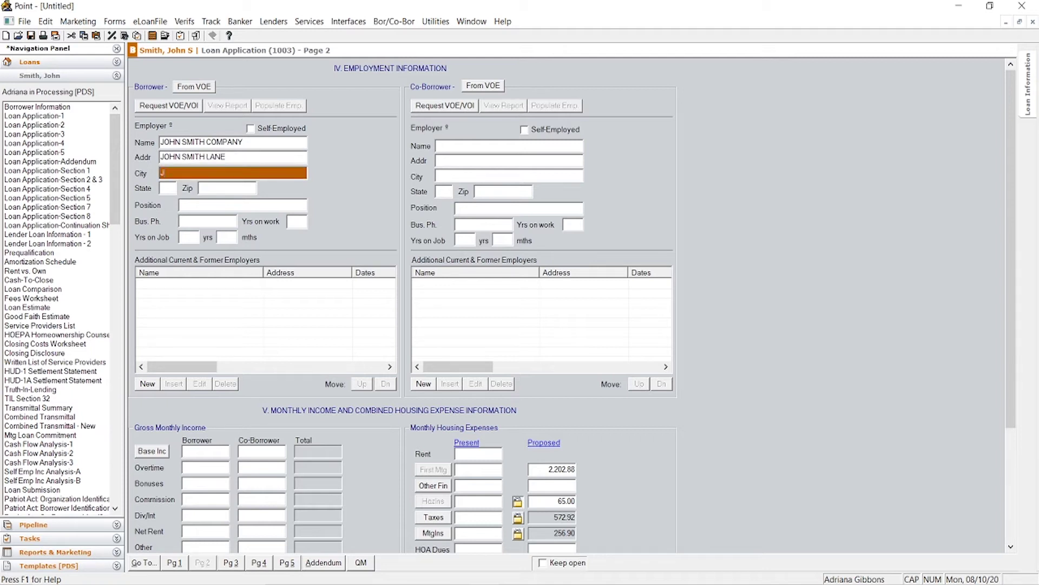
{"action": "type", "text": "OHN SMITH CITY"}
{"action": "key", "text": "Tab"}
{"action": "type", "text": "CA"}
{"action": "key", "text": "Tab"}
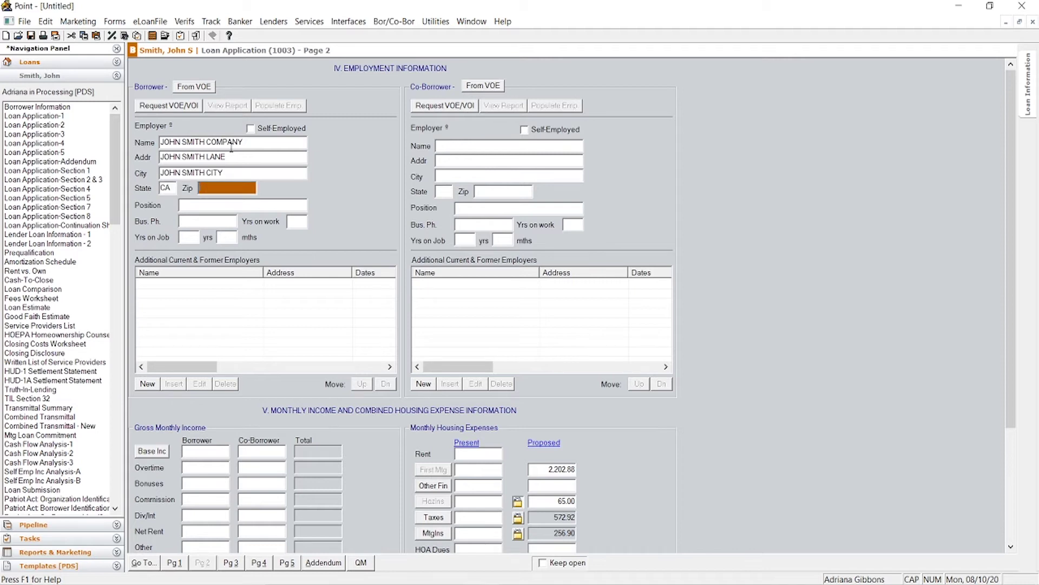
{"action": "type", "text": "99999"}
Step: Enter position WORKER, the business phone, and 5M for time on the job
{"action": "key", "text": "Tab"}
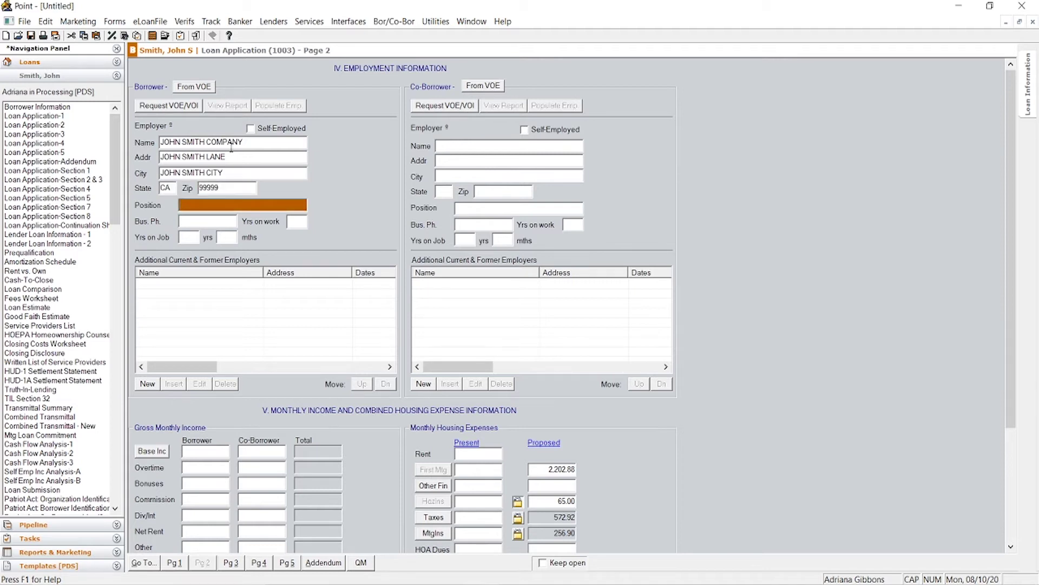
{"action": "type", "text": "WORKER"}
{"action": "key", "text": "Tab"}
{"action": "type", "text": "00"}
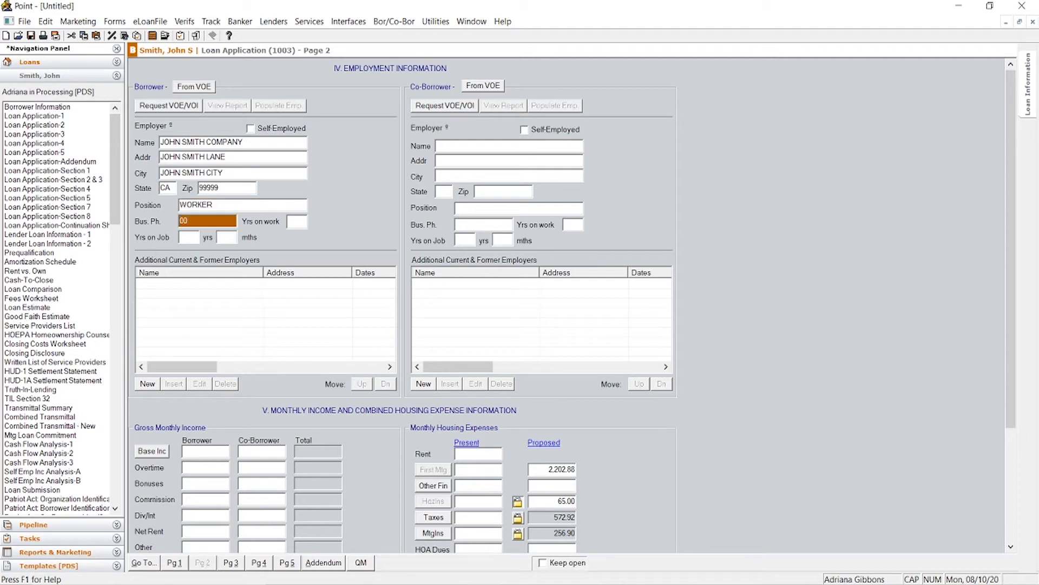
{"action": "type", "text": "0 /00 0"}
{"action": "key", "text": "BackSpace"}
{"action": "key", "text": "BackSpace"}
{"action": "key", "text": "BackSpace"}
{"action": "type", "text": "000000"}
{"action": "key", "text": "Tab"}
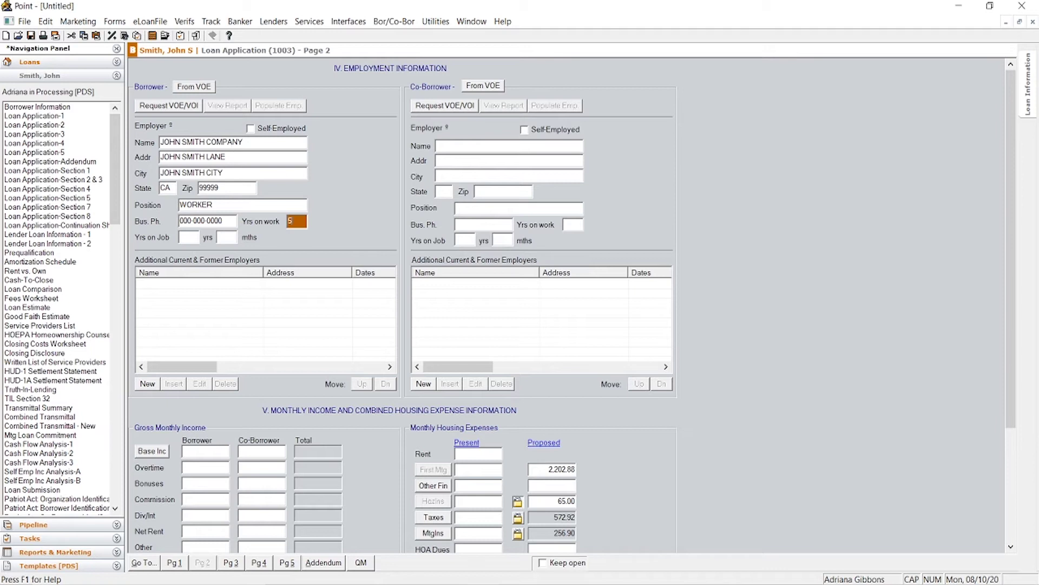
{"action": "key", "text": "Tab"}
{"action": "type", "text": "5"}
{"action": "key", "text": "Tab"}
{"action": "key", "text": "shift+Tab"}
{"action": "key", "text": "shift+Tab"}
{"action": "type", "text": "M"}
{"action": "left_click", "coordinate": [188, 237]}
Step: Add a former employer named PREVIOUS with placeholder address ADRESS, CITY, CA, 00000
{"action": "type", "text": "M"}
{"action": "left_click", "coordinate": [146, 384]}
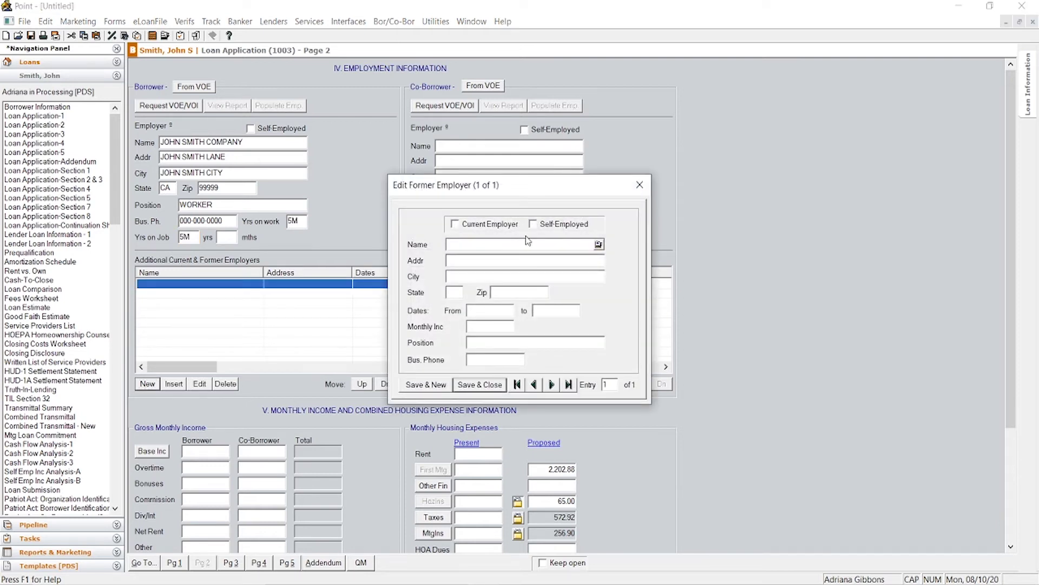
{"action": "left_click", "coordinate": [499, 245]}
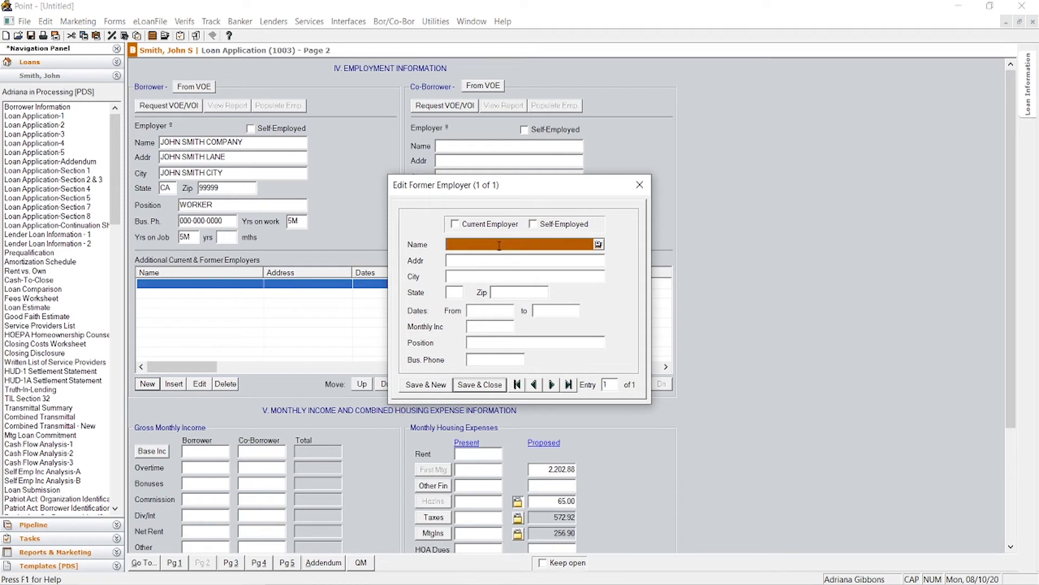
{"action": "type", "text": "PREVOIOS"}
{"action": "key", "text": "BackSpace"}
{"action": "type", "text": "US"}
{"action": "key", "text": "Tab"}
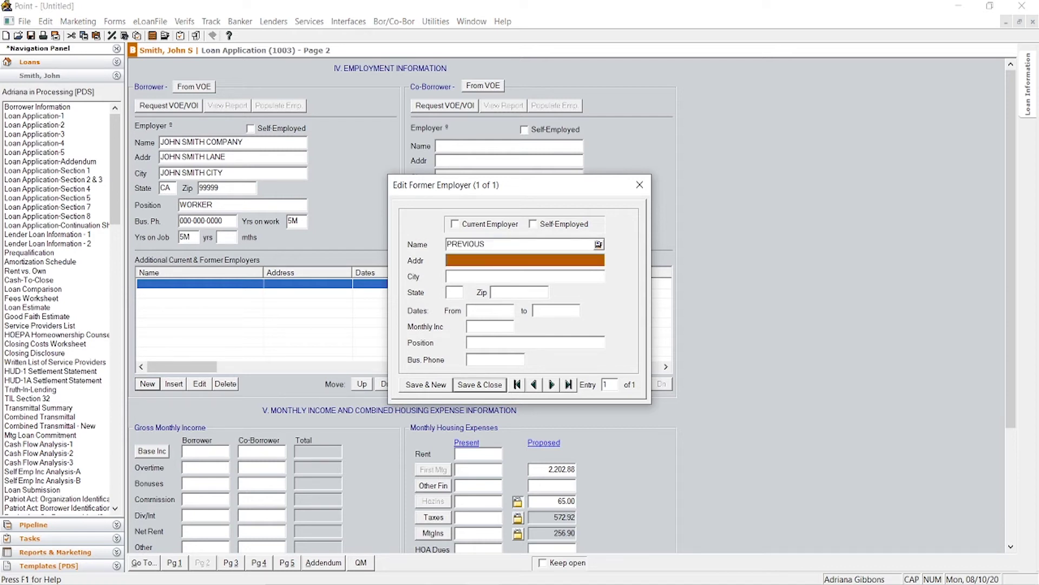
{"action": "type", "text": "ADRESS"}
{"action": "key", "text": "Tab"}
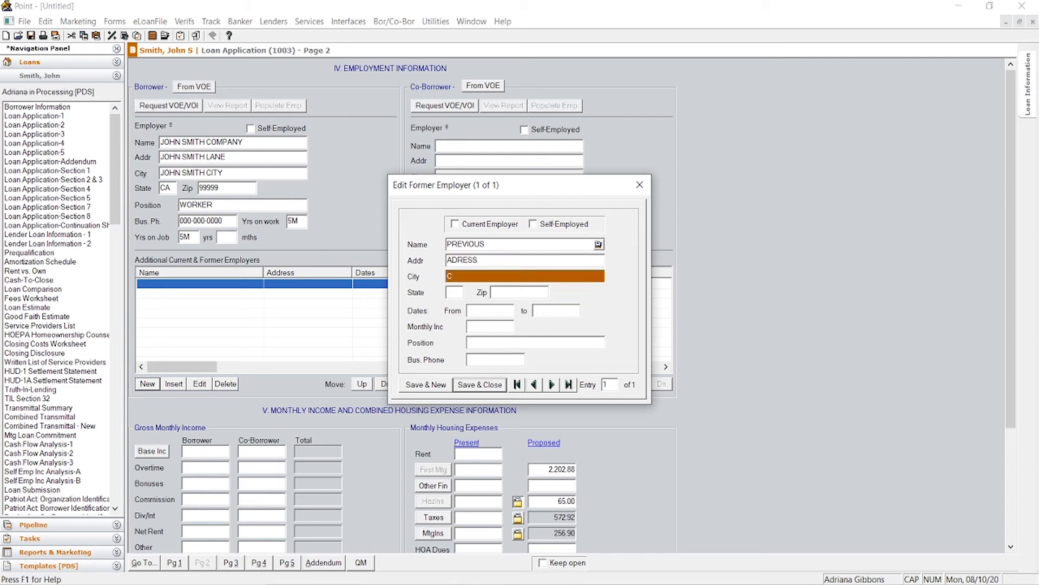
{"action": "type", "text": "CITY"}
{"action": "key", "text": "Tab"}
{"action": "type", "text": "CA"}
{"action": "key", "text": "Tab"}
{"action": "type", "text": "000"}
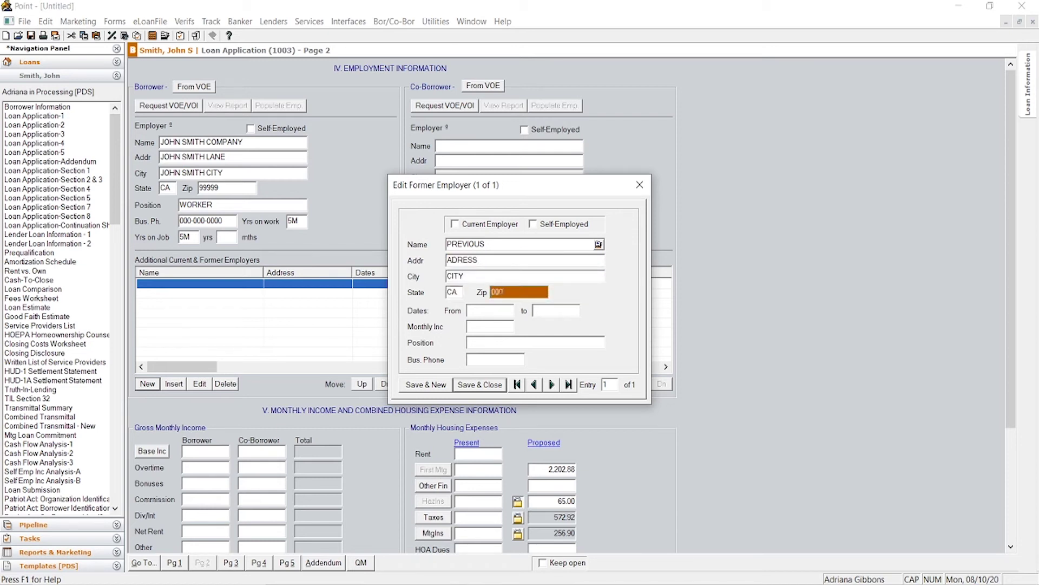
{"action": "type", "text": "00"}
Step: Give the former employer 5000 monthly income, position WORKER and a business phone, then save it
{"action": "key", "text": "Tab"}
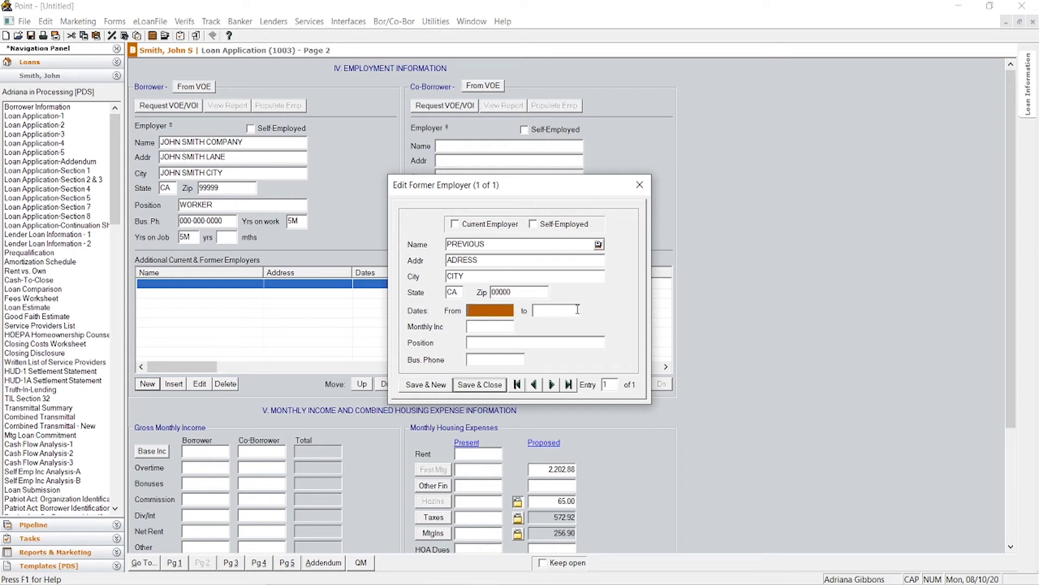
{"action": "left_click", "coordinate": [578, 309]}
{"action": "left_click", "coordinate": [488, 310]}
{"action": "left_click", "coordinate": [553, 309]}
{"action": "left_click", "coordinate": [501, 326]}
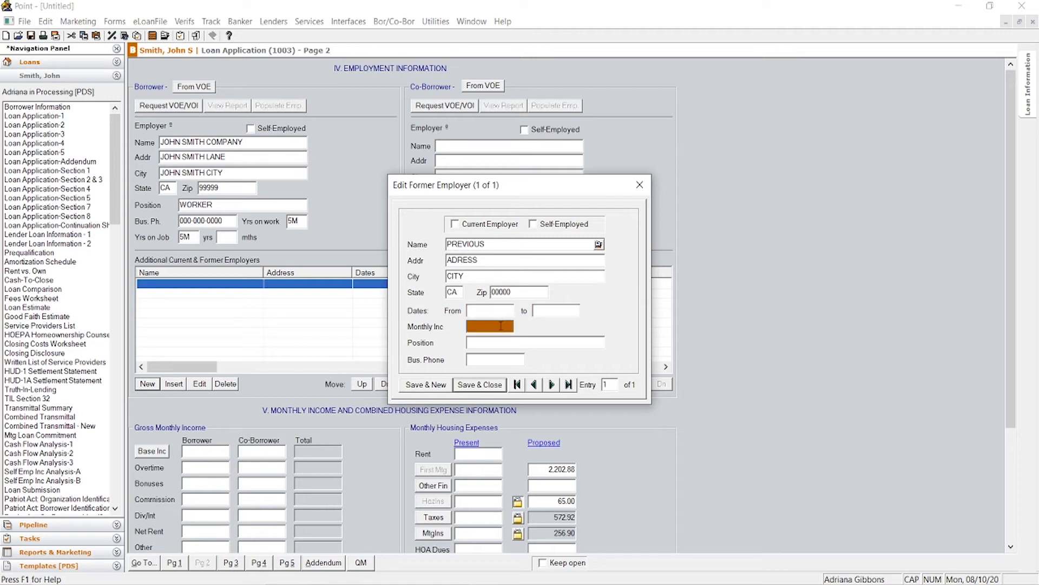
{"action": "type", "text": "5000"}
{"action": "left_click", "coordinate": [490, 342]}
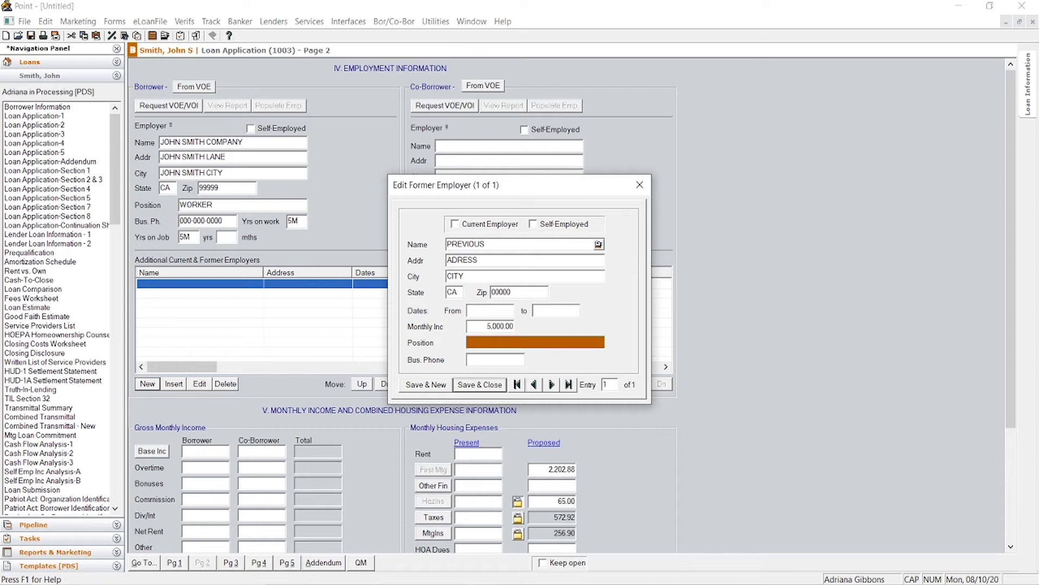
{"action": "type", "text": "WORKER"}
{"action": "key", "text": "Tab"}
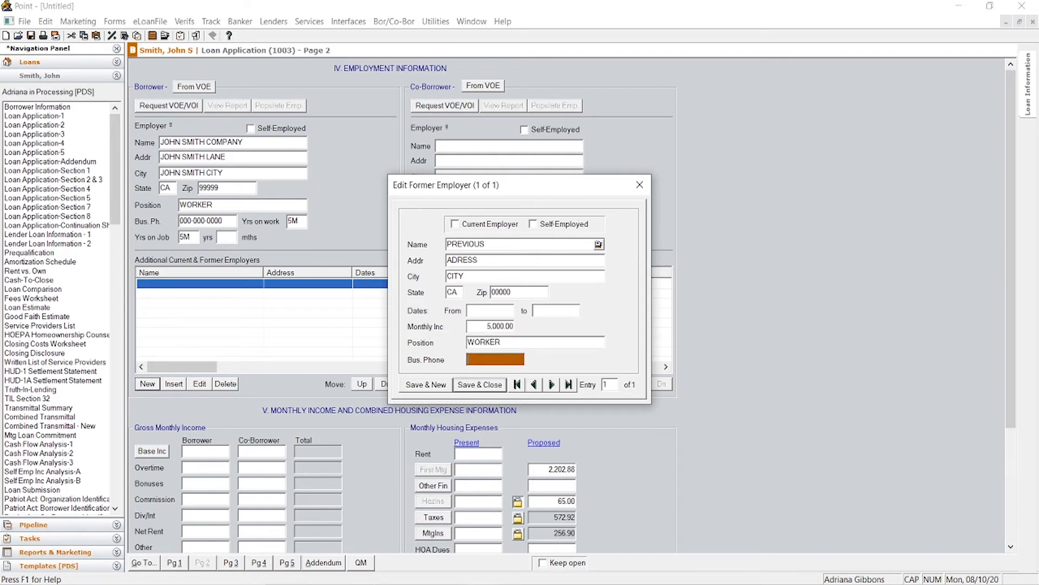
{"action": "type", "text": "000-000-0000"}
{"action": "left_click", "coordinate": [527, 261]}
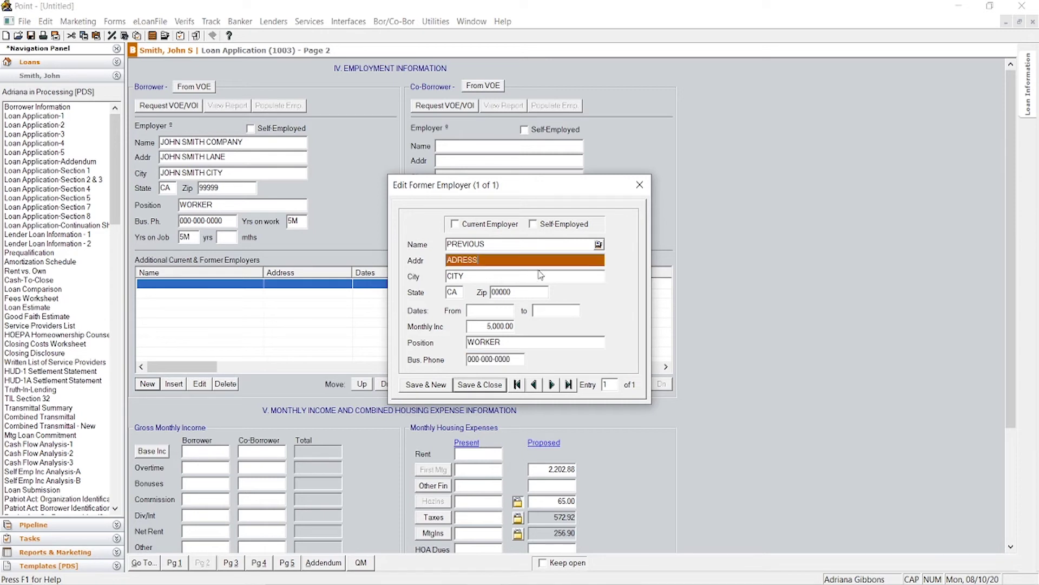
{"action": "left_click", "coordinate": [476, 387]}
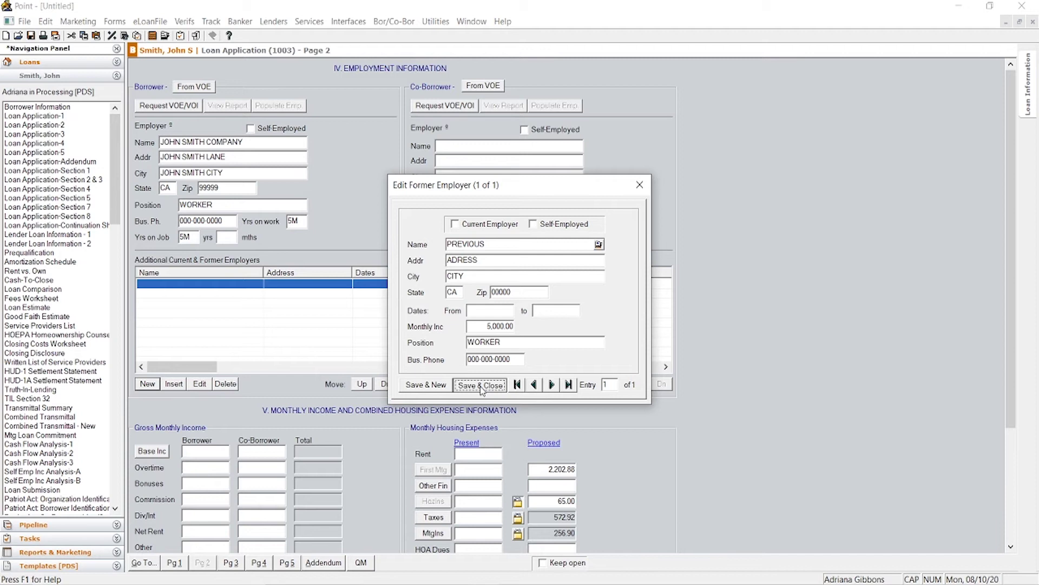
{"action": "left_click", "coordinate": [481, 385]}
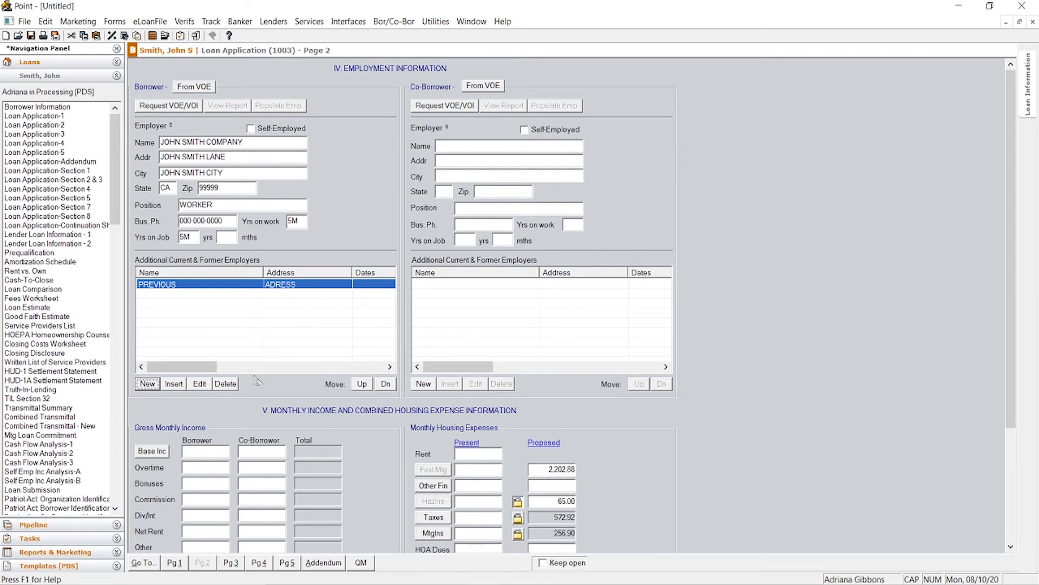
{"action": "scroll", "coordinate": [242, 433], "scroll_direction": "down", "scroll_amount": 3}
Step: In the base income calculator, try an hourly rate of 25, then a yearly 65000
{"action": "left_click", "coordinate": [152, 294]}
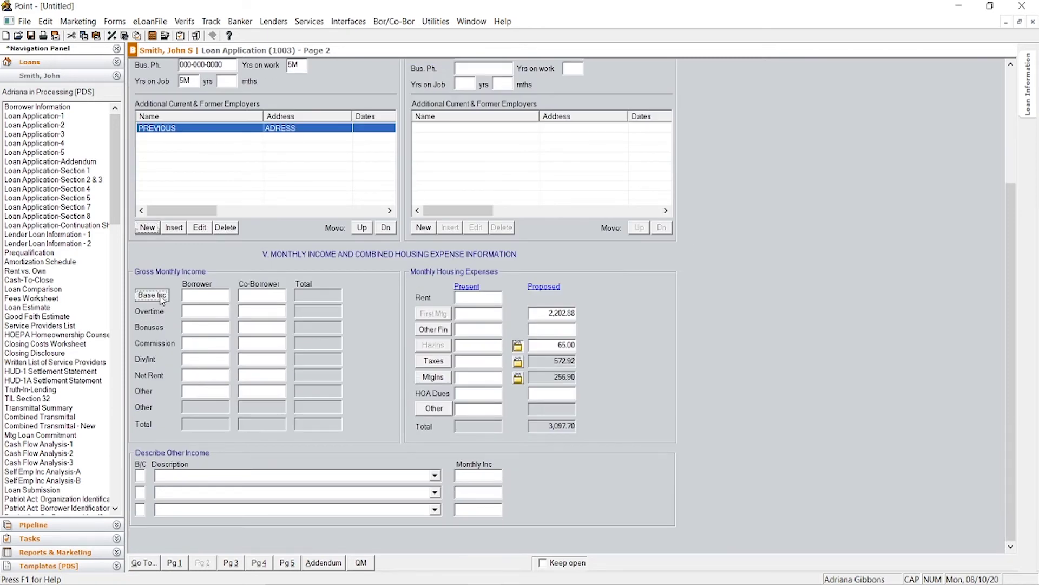
{"action": "left_click", "coordinate": [539, 263]}
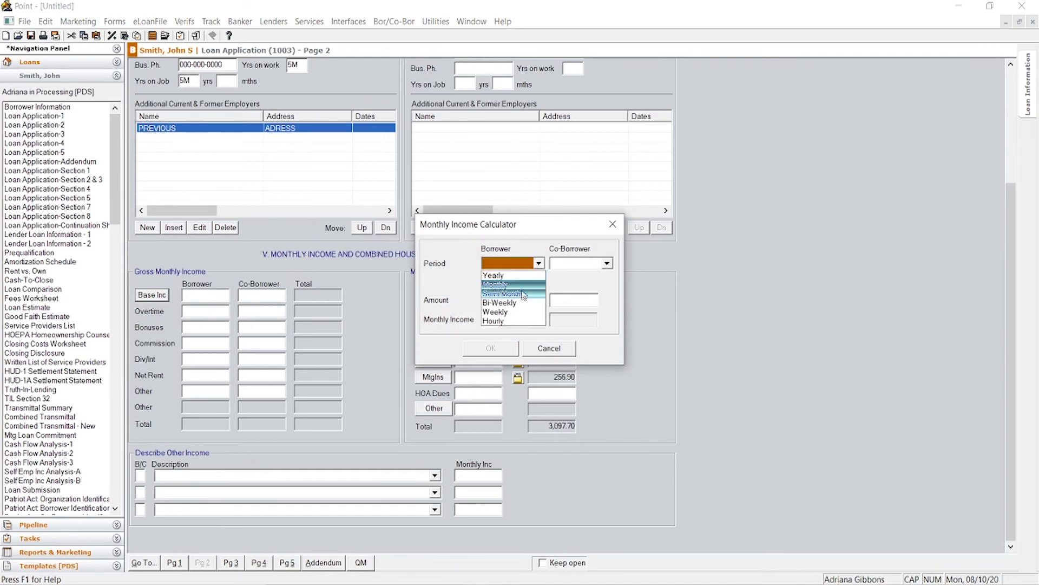
{"action": "left_click", "coordinate": [517, 322]}
{"action": "left_click", "coordinate": [508, 299]}
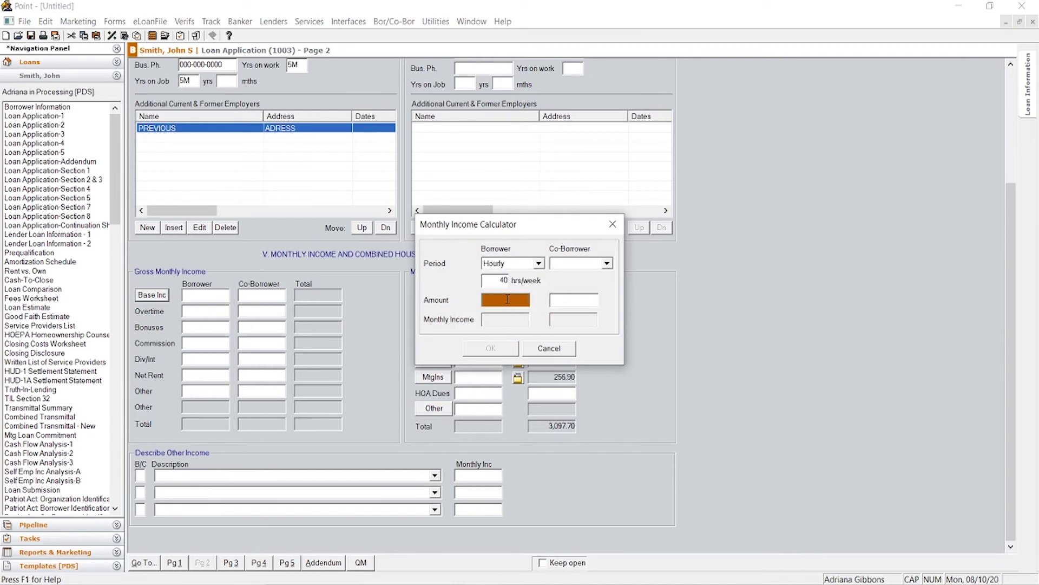
{"action": "type", "text": "25"}
{"action": "key", "text": "Tab"}
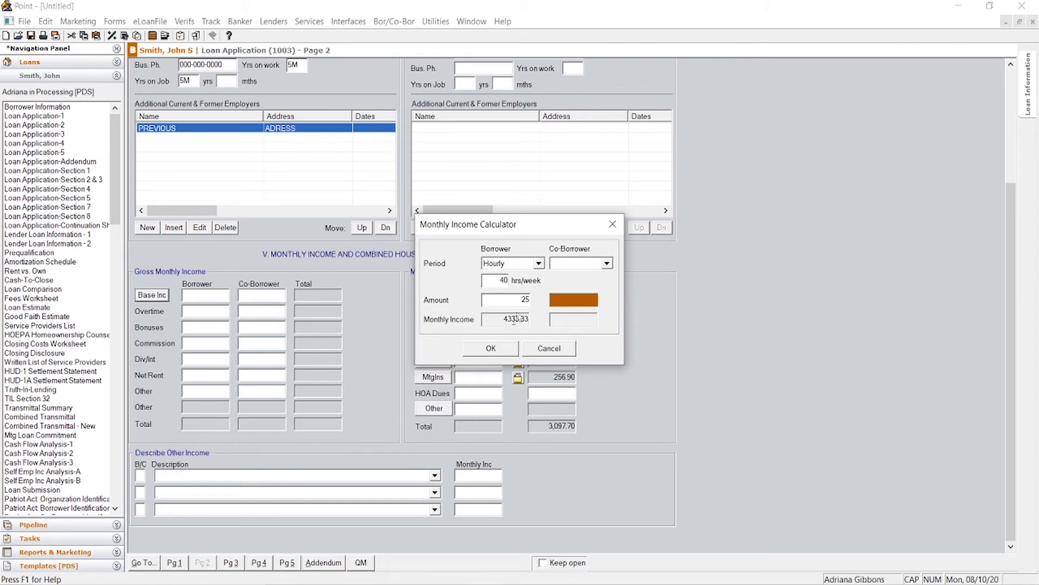
{"action": "left_click", "coordinate": [539, 263]}
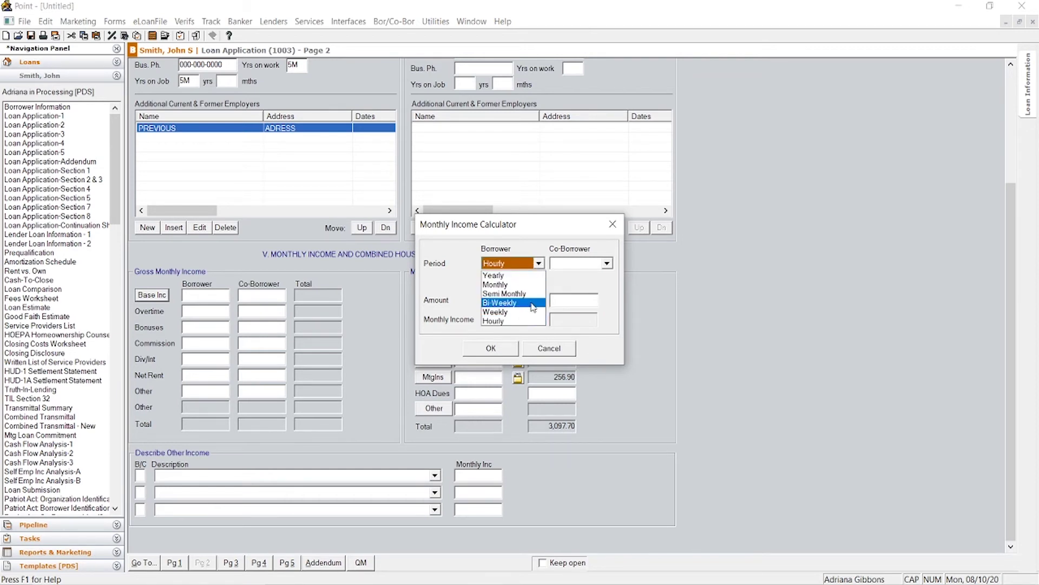
{"action": "left_click", "coordinate": [511, 275]}
{"action": "key", "text": "Tab"}
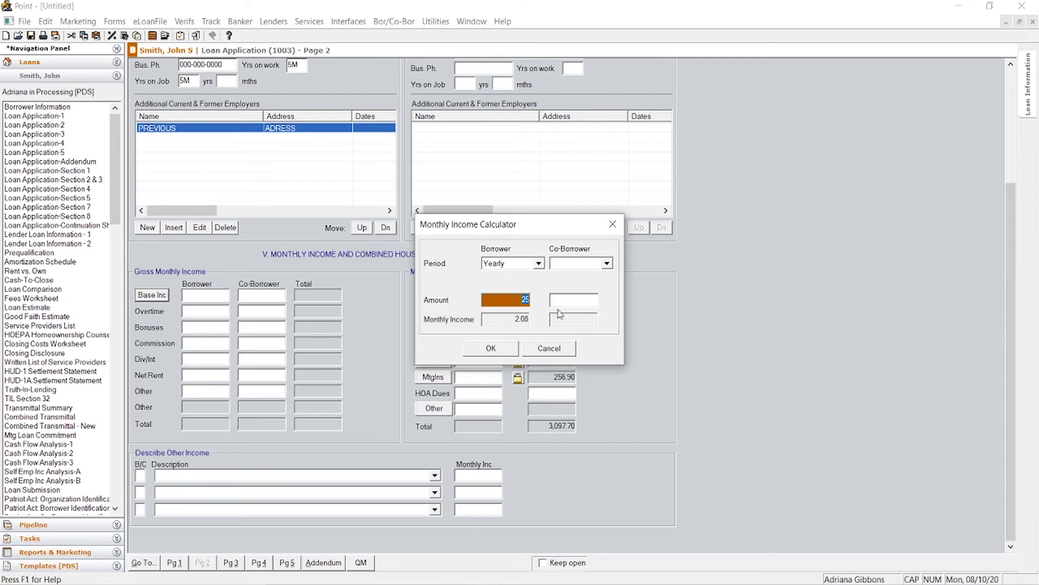
{"action": "type", "text": "65000"}
{"action": "left_click", "coordinate": [553, 301]}
Step: Switch back to hourly at 25 and accept the 4,333.33 base monthly income
{"action": "left_click", "coordinate": [539, 265]}
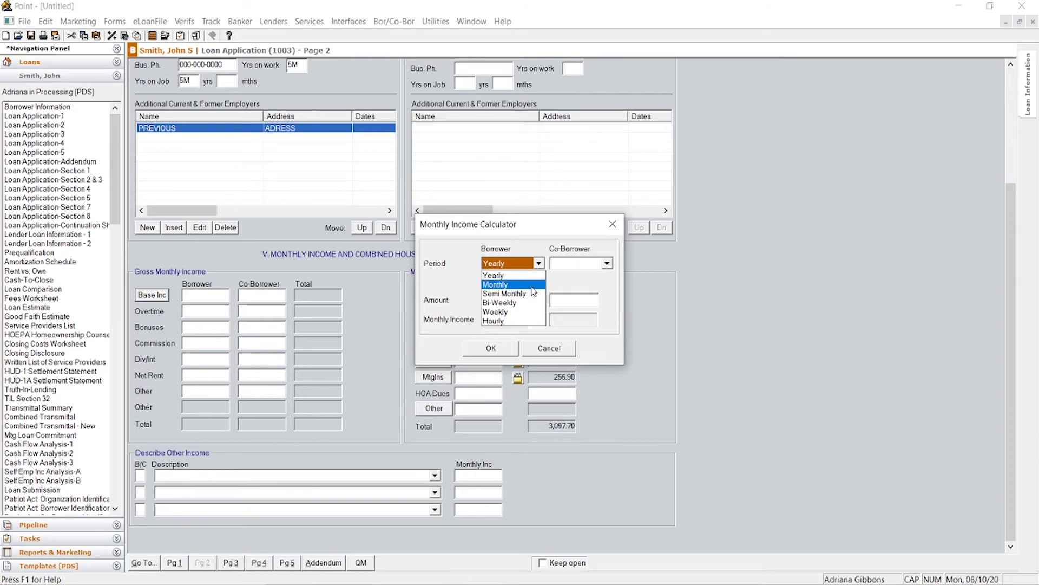
{"action": "left_click", "coordinate": [524, 322]}
{"action": "left_click", "coordinate": [505, 298]}
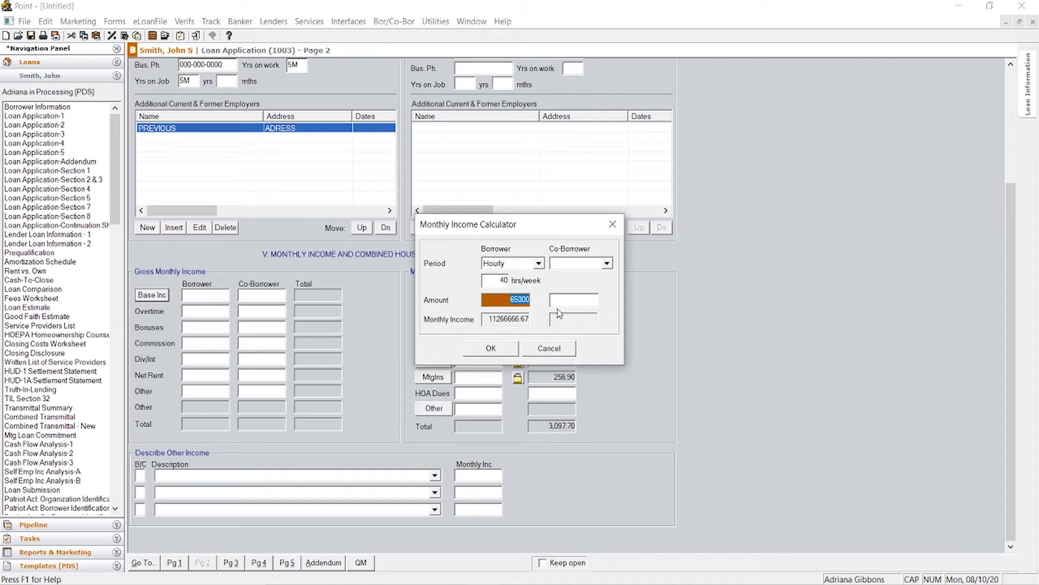
{"action": "type", "text": "25"}
{"action": "key", "text": "Tab"}
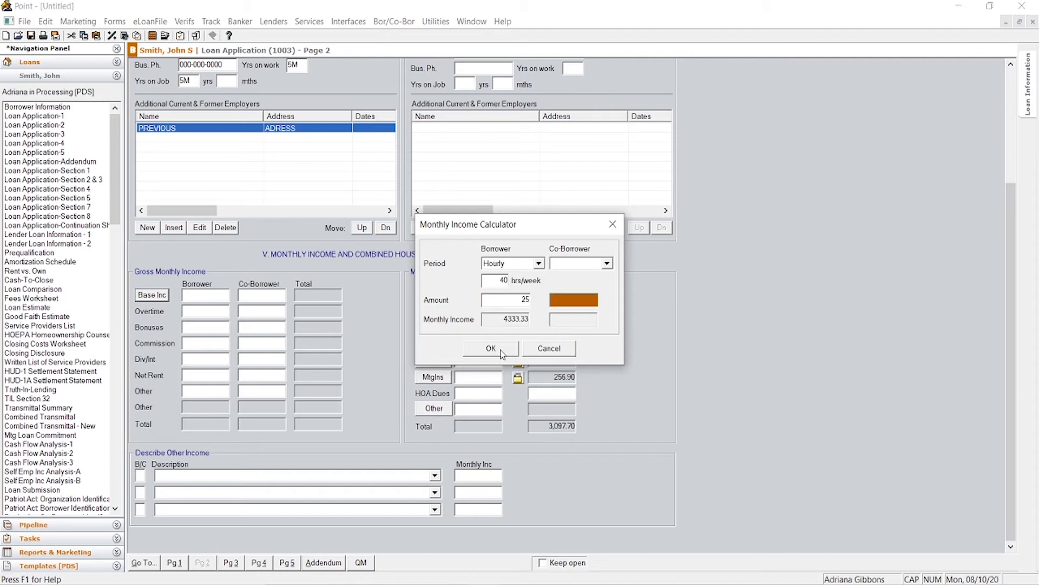
{"action": "left_click", "coordinate": [503, 353]}
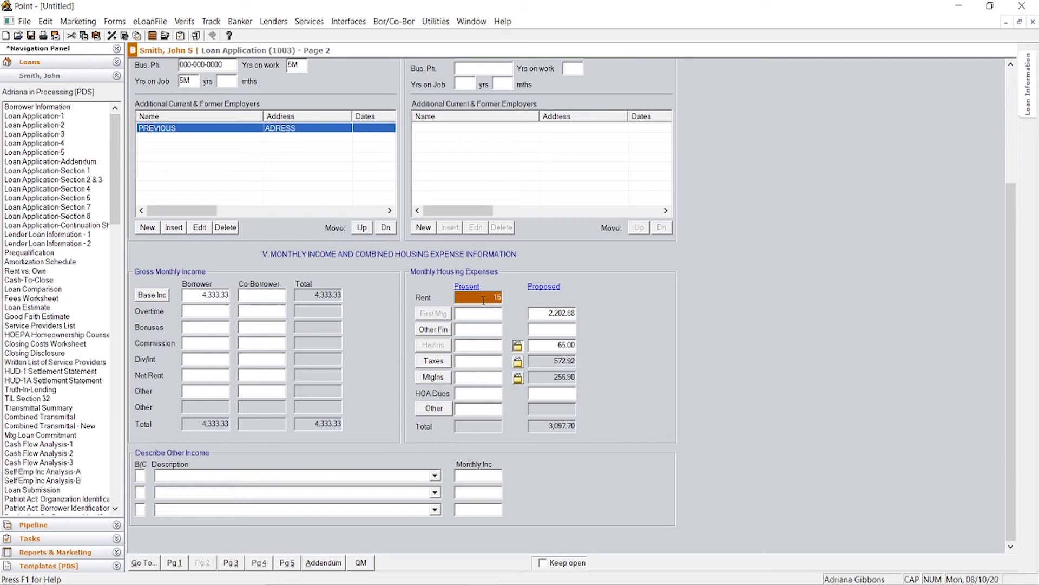
Step: Enter 1,500.00 present rent and pick Alimony/Child Support Income as an other income type
{"action": "type", "text": "00"}
{"action": "key", "text": "Tab"}
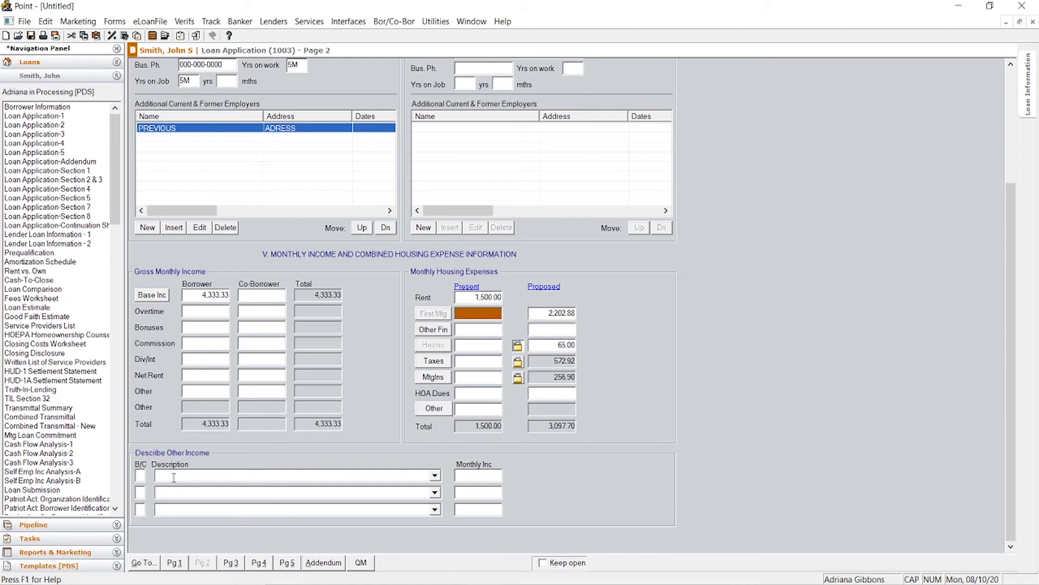
{"action": "left_click", "coordinate": [435, 476]}
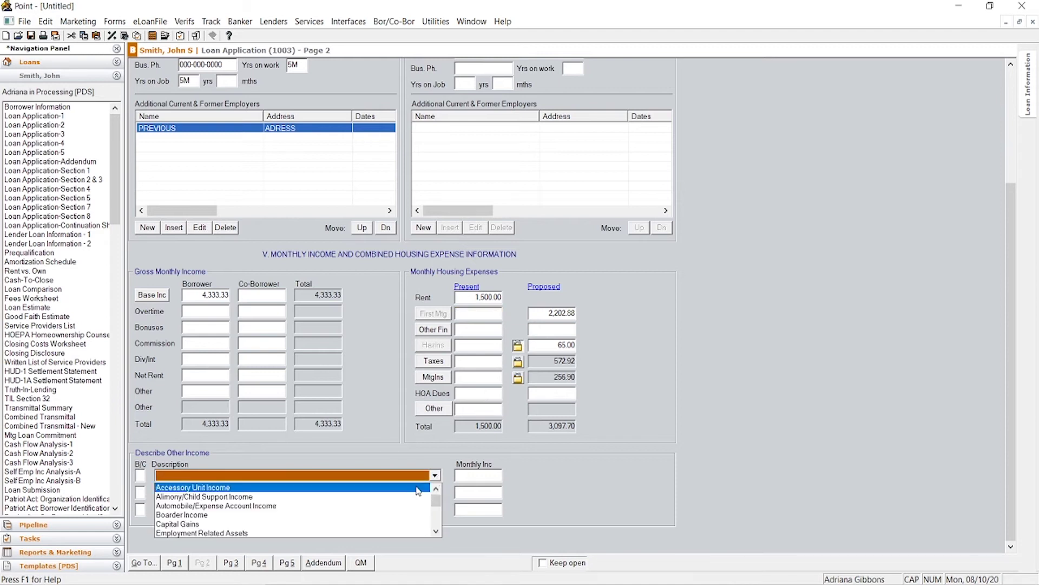
{"action": "key", "text": "Up"}
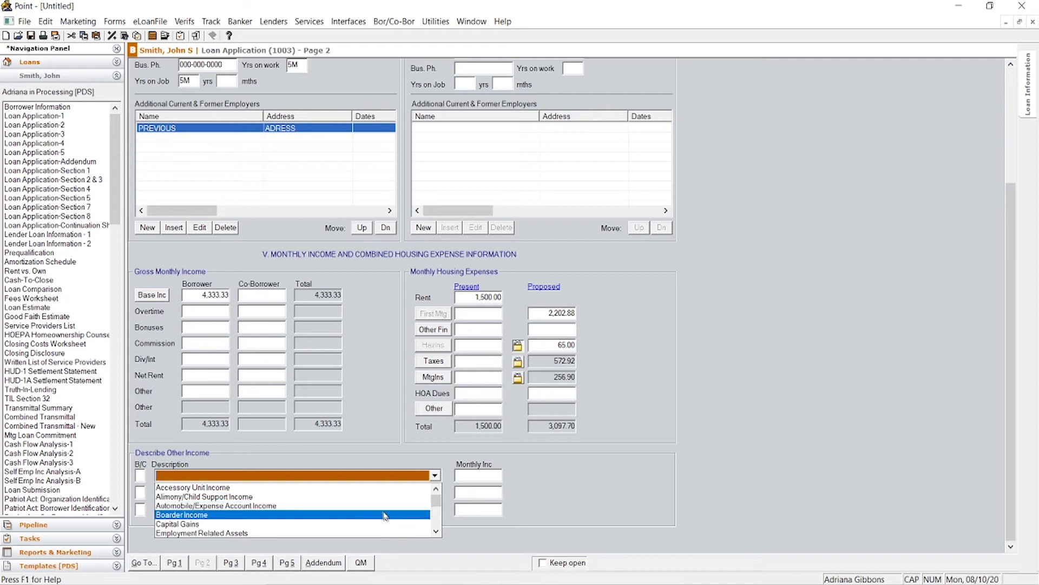
{"action": "scroll", "coordinate": [381, 505], "scroll_direction": "down", "scroll_amount": 5}
{"action": "scroll", "coordinate": [382, 494], "scroll_direction": "down", "scroll_amount": 5}
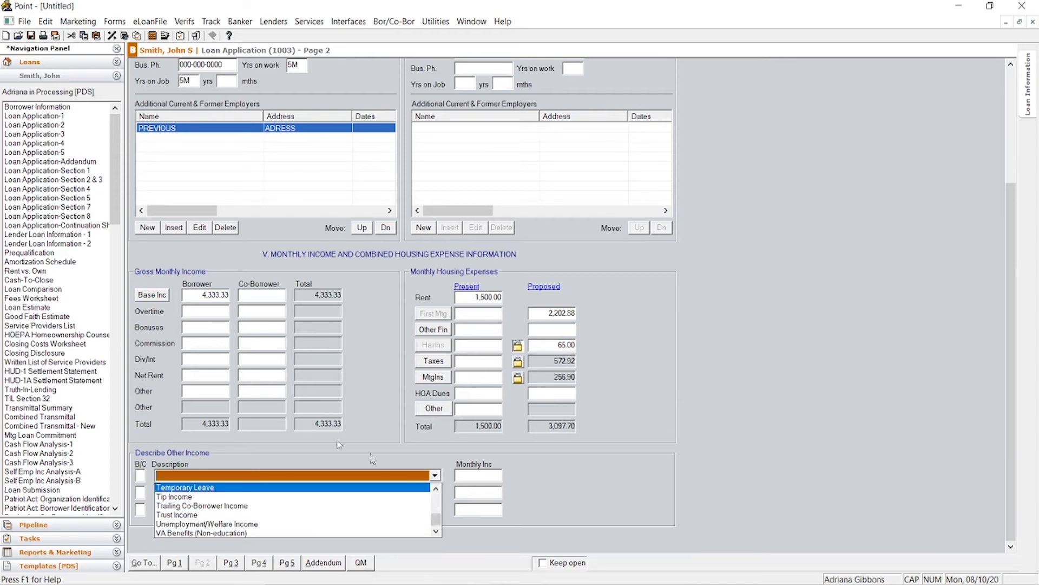
{"action": "left_click", "coordinate": [271, 376]}
{"action": "left_click", "coordinate": [434, 475]}
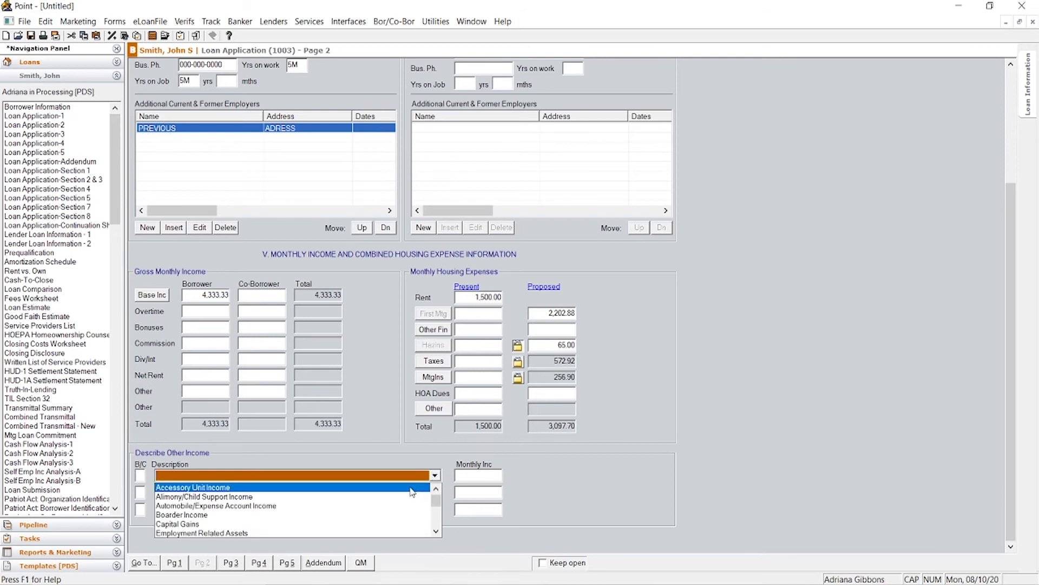
{"action": "left_click", "coordinate": [391, 496]}
Step: Give the alimony/child support income 1,000.00 monthly, assigned to borrower B
{"action": "left_click", "coordinate": [486, 475]}
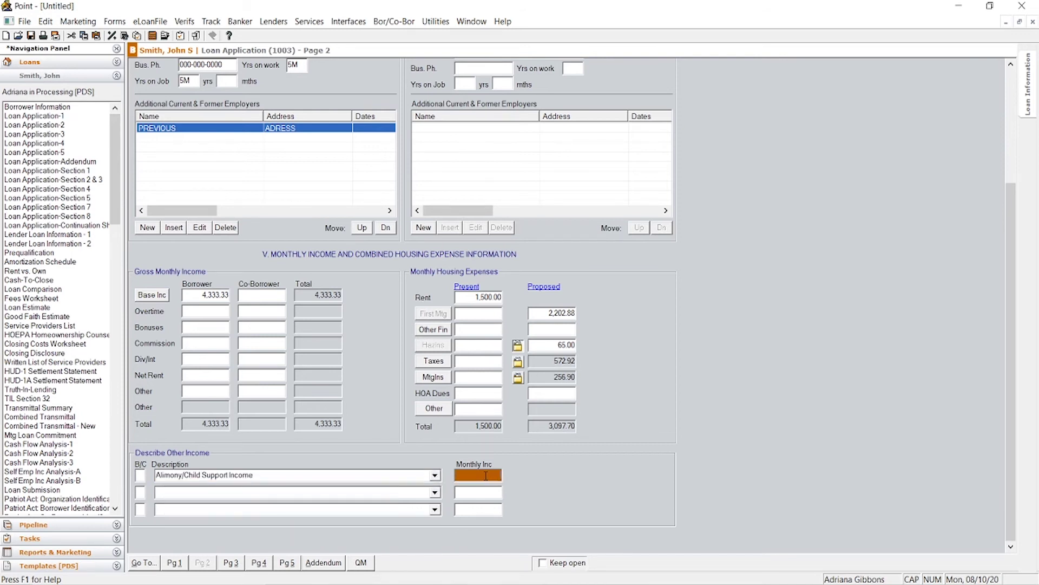
{"action": "type", "text": "1000"}
{"action": "left_click", "coordinate": [274, 327]}
{"action": "left_click", "coordinate": [140, 476]}
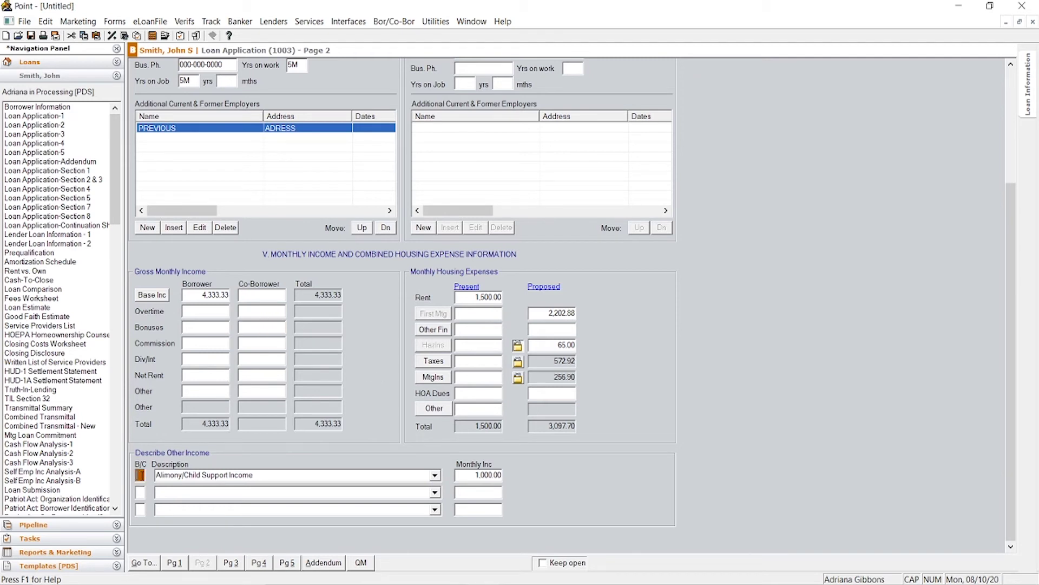
{"action": "type", "text": "B"}
{"action": "left_click", "coordinate": [202, 327]}
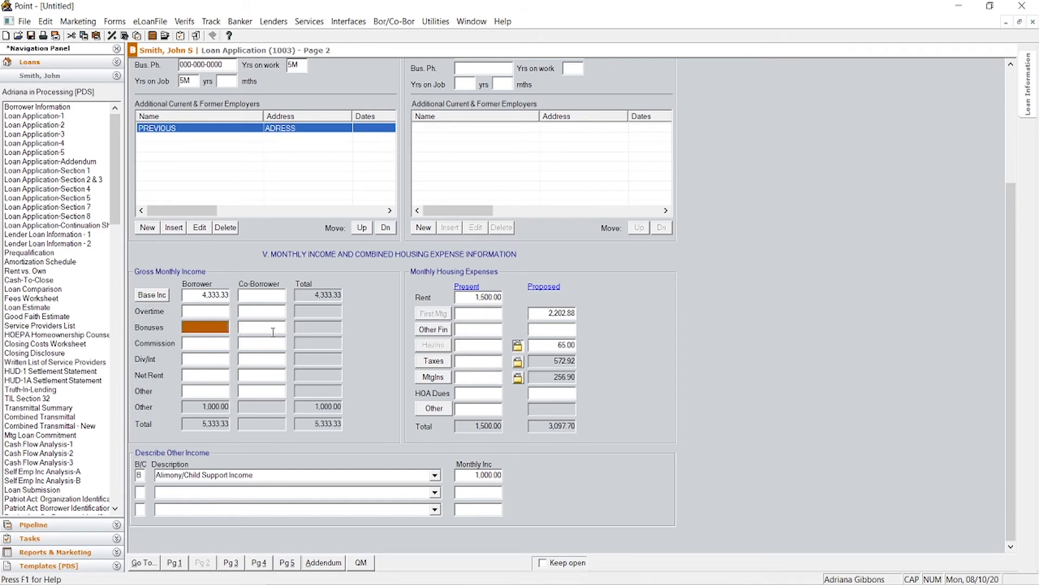
{"action": "left_click", "coordinate": [262, 375]}
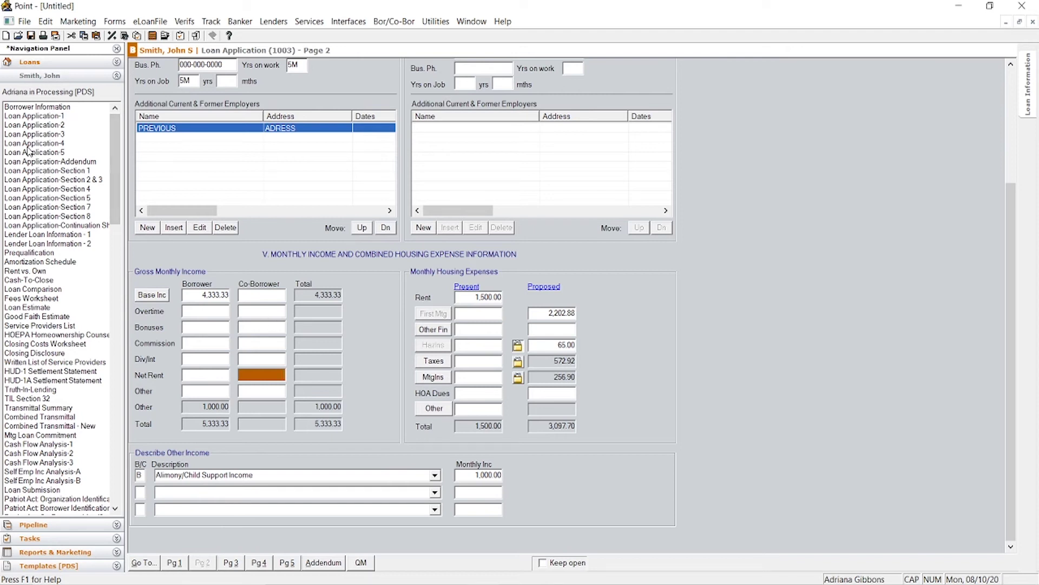
Step: Go to Loan Application page 3 and scroll through Assets, Liabilities and Real Estate Owned
{"action": "left_click", "coordinate": [47, 136]}
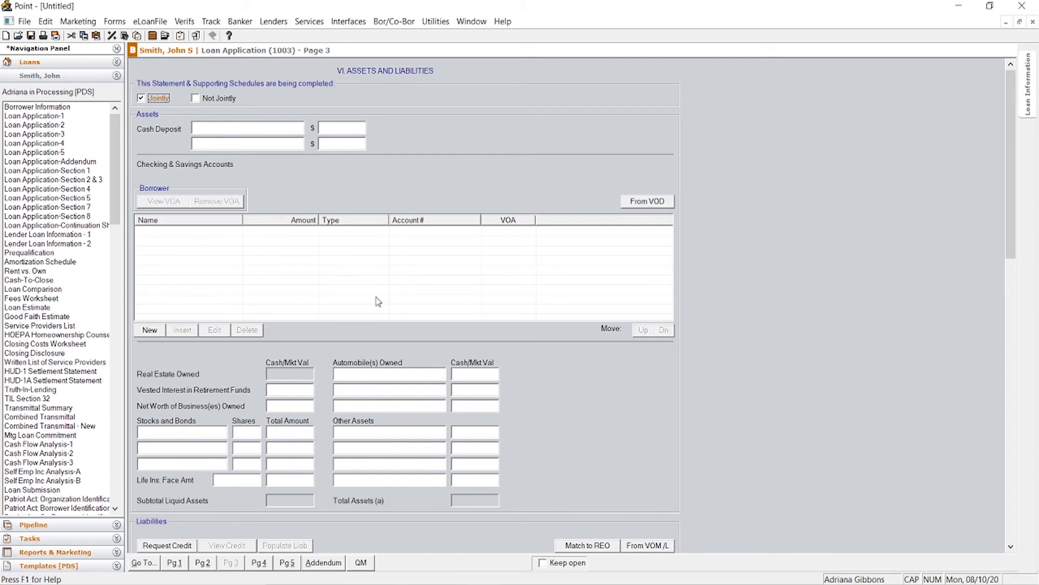
{"action": "left_click_drag", "start_coordinate": [1014, 113], "coordinate": [1012, 256]}
{"action": "left_click_drag", "start_coordinate": [373, 203], "coordinate": [277, 280]}
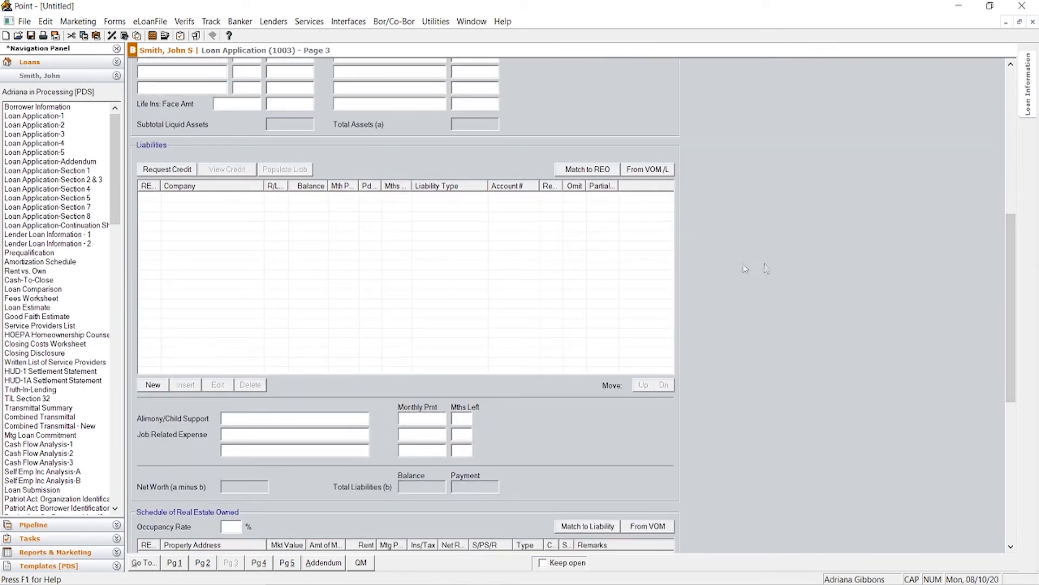
{"action": "left_click_drag", "start_coordinate": [1012, 226], "coordinate": [1012, 307]}
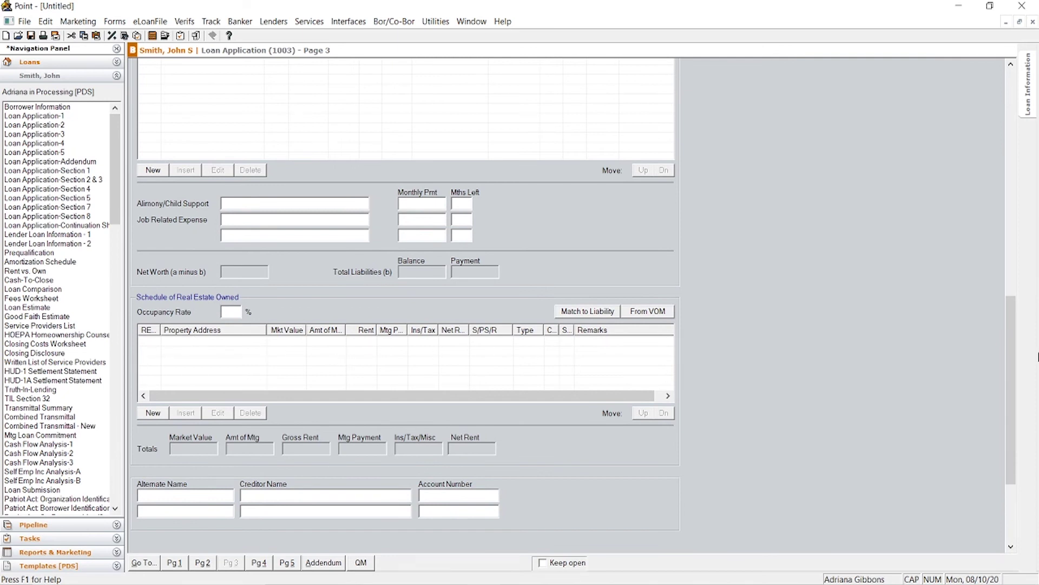
{"action": "left_click_drag", "start_coordinate": [1011, 351], "coordinate": [1018, 98]}
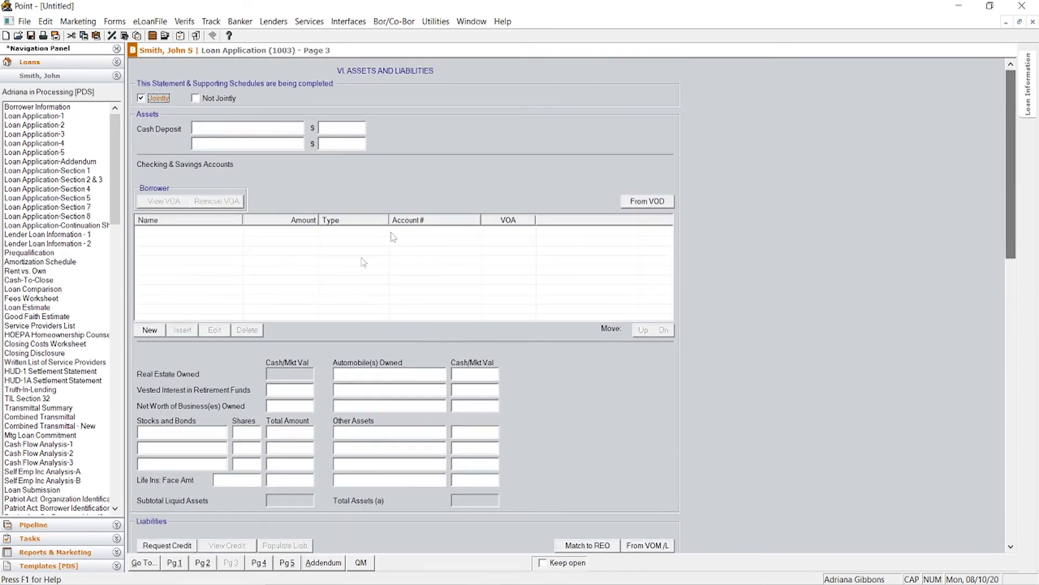
{"action": "left_click", "coordinate": [147, 330]}
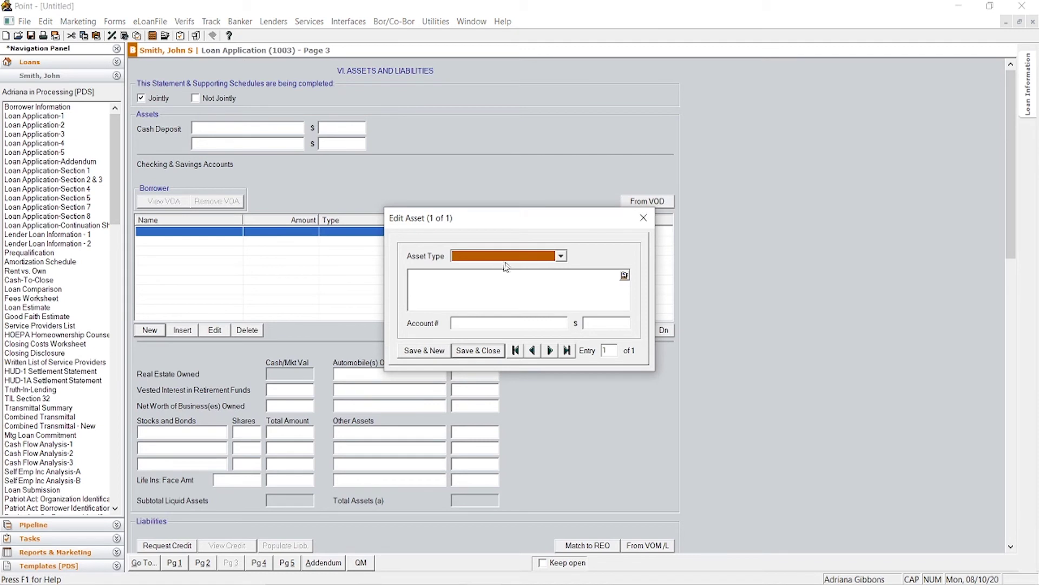
Step: Save a CHASE checking account asset worth 10,000 with its account number
{"action": "left_click", "coordinate": [560, 256]}
{"action": "left_click", "coordinate": [480, 287]}
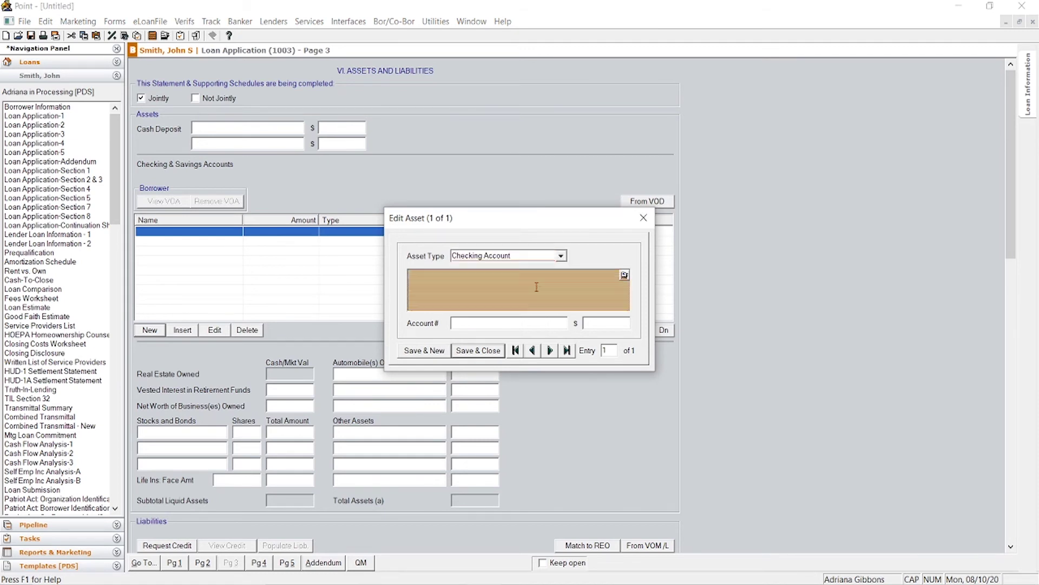
{"action": "type", "text": "CAH"}
{"action": "key", "text": "BackSpace"}
{"action": "key", "text": "BackSpace"}
{"action": "type", "text": "HASE"}
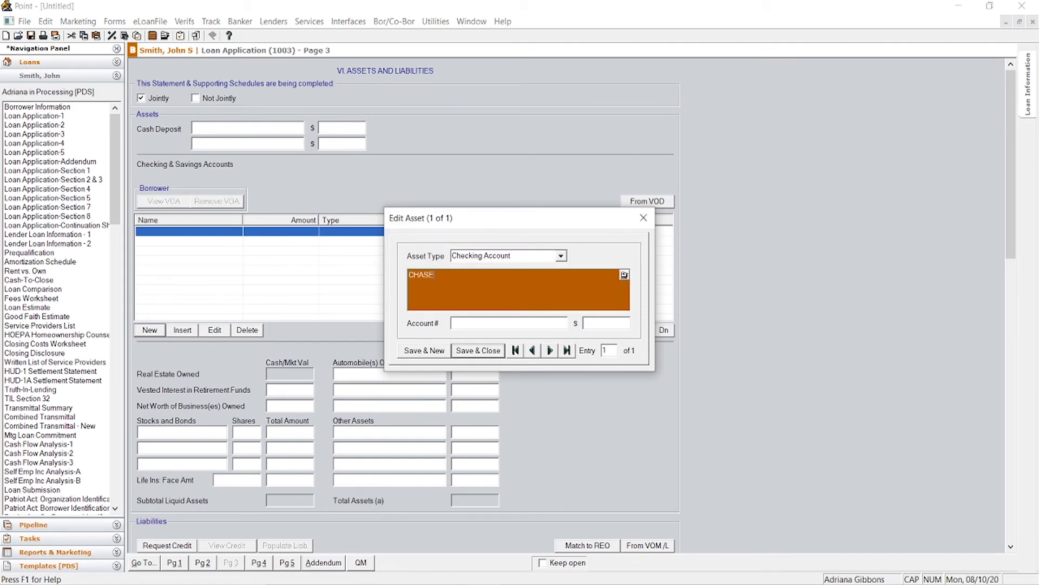
{"action": "key", "text": "Tab"}
{"action": "type", "text": "000000"}
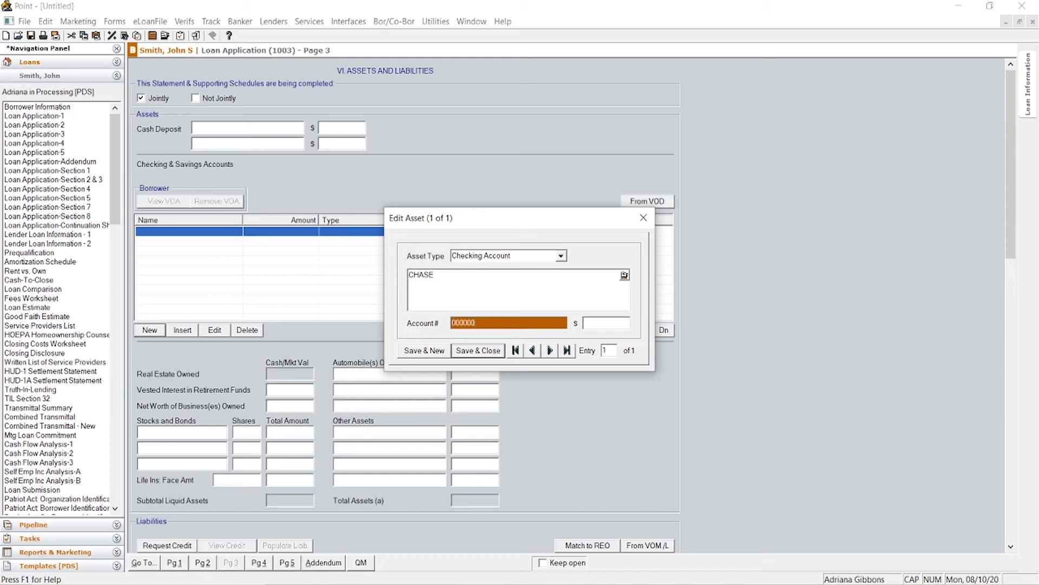
{"action": "type", "text": "0000"}
{"action": "key", "text": "Tab"}
{"action": "type", "text": "10"}
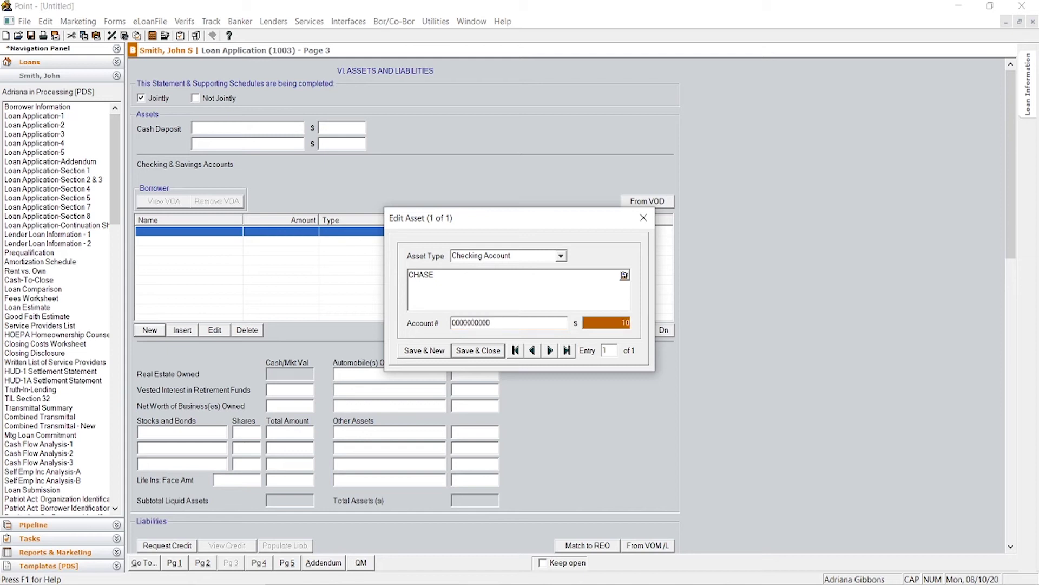
{"action": "type", "text": "000"}
{"action": "left_click", "coordinate": [502, 291]}
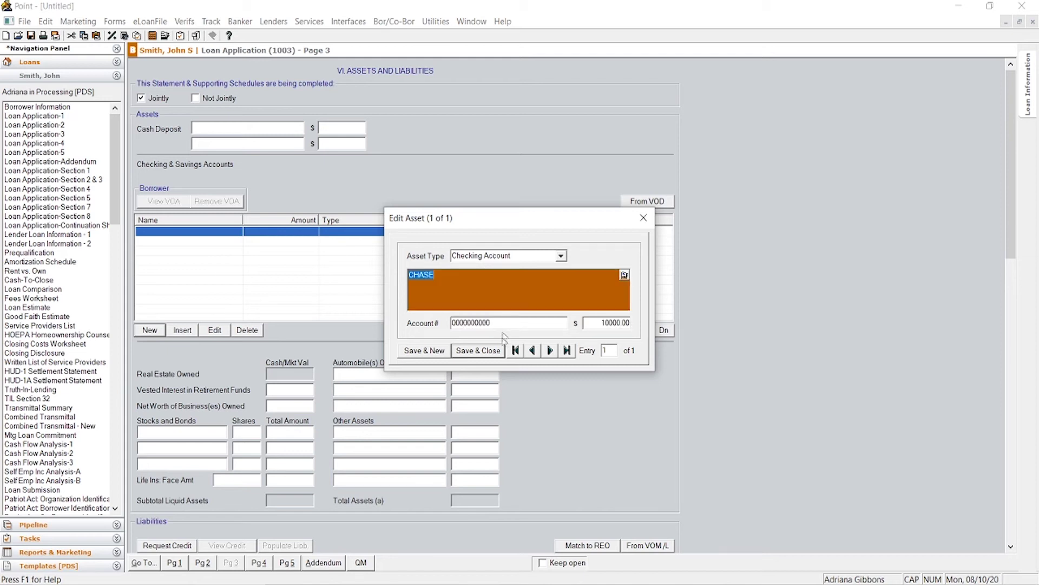
{"action": "left_click", "coordinate": [493, 352]}
Step: Add a second CHASE asset, a savings account of 10,000, and save it
{"action": "left_click", "coordinate": [149, 330]}
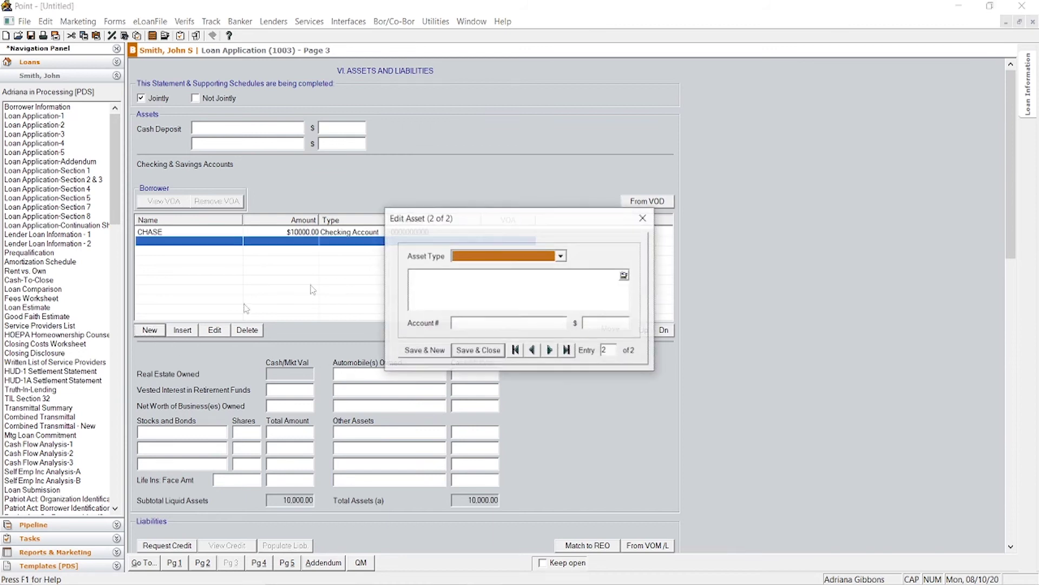
{"action": "left_click", "coordinate": [561, 256]}
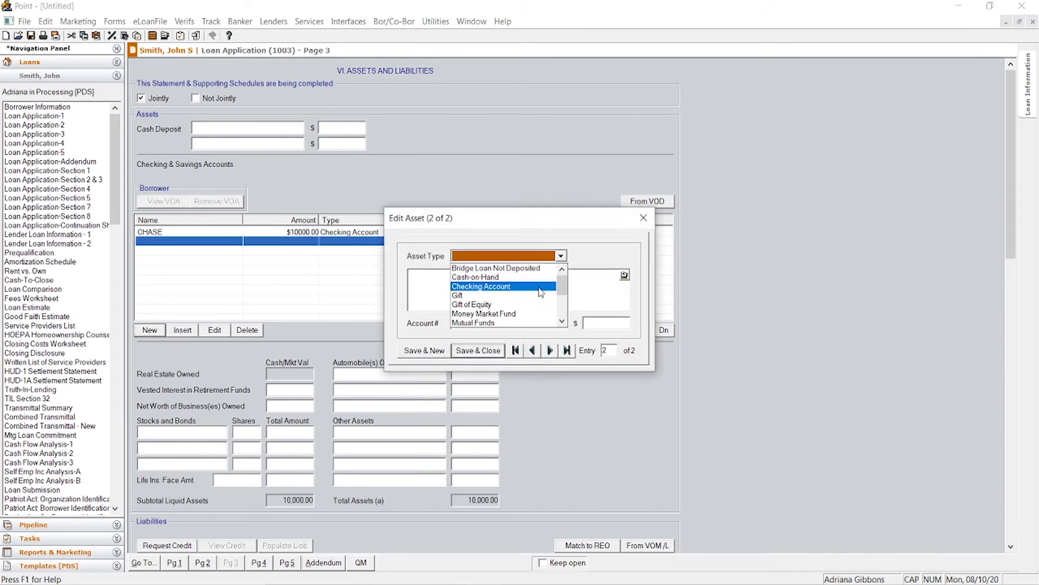
{"action": "scroll", "coordinate": [540, 296], "scroll_direction": "down", "scroll_amount": 2}
{"action": "left_click", "coordinate": [520, 304]}
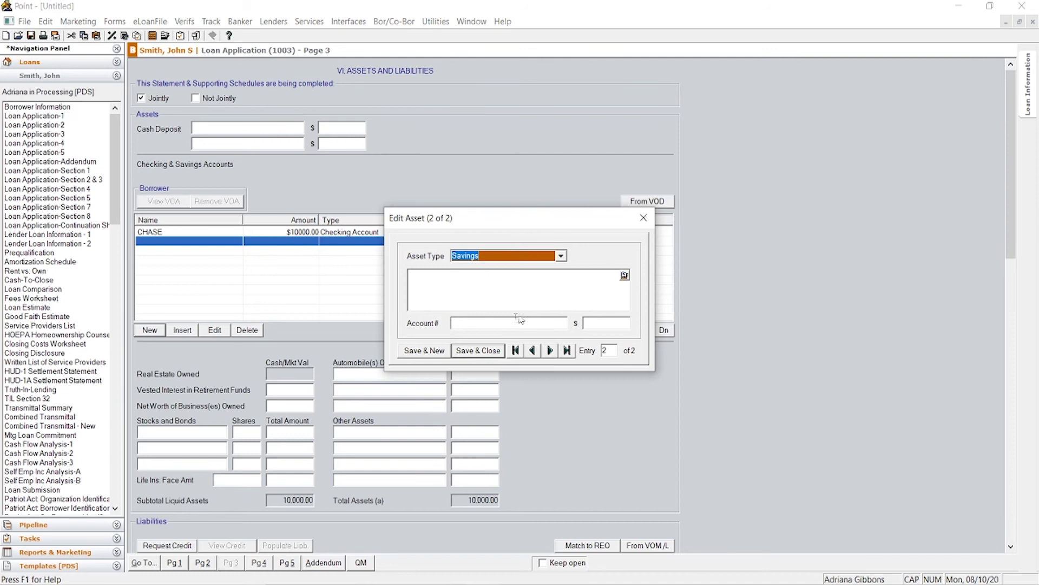
{"action": "left_click", "coordinate": [508, 295]}
{"action": "type", "text": "CHASE"}
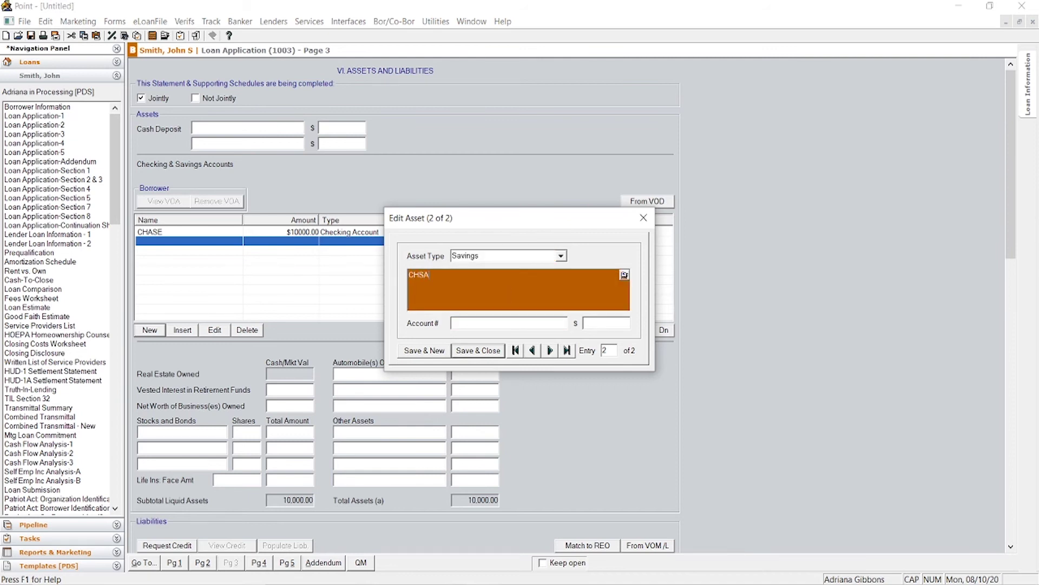
{"action": "key", "text": "Tab"}
{"action": "type", "text": "0000"}
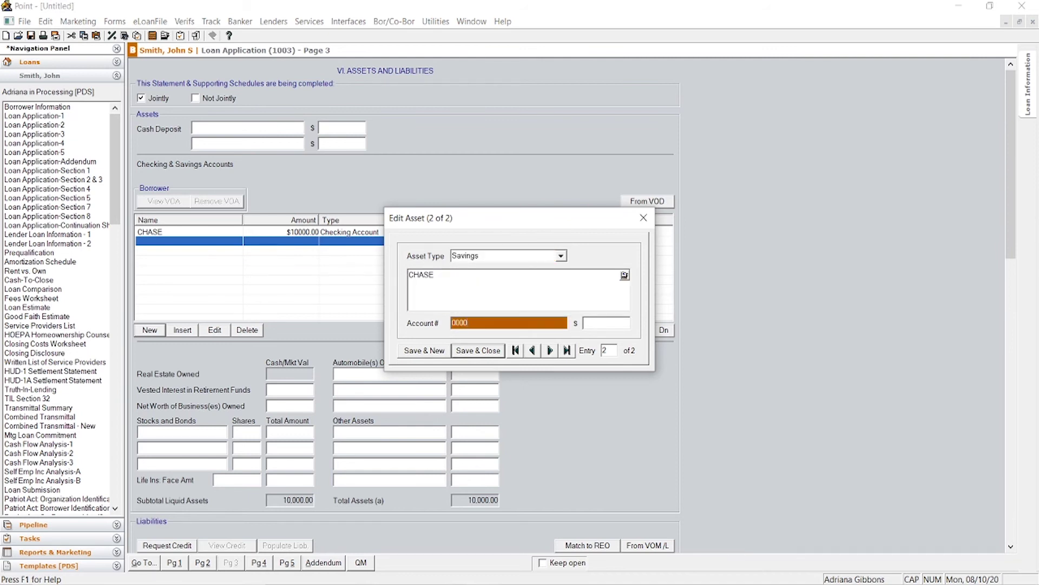
{"action": "type", "text": "00000"}
{"action": "key", "text": "Tab"}
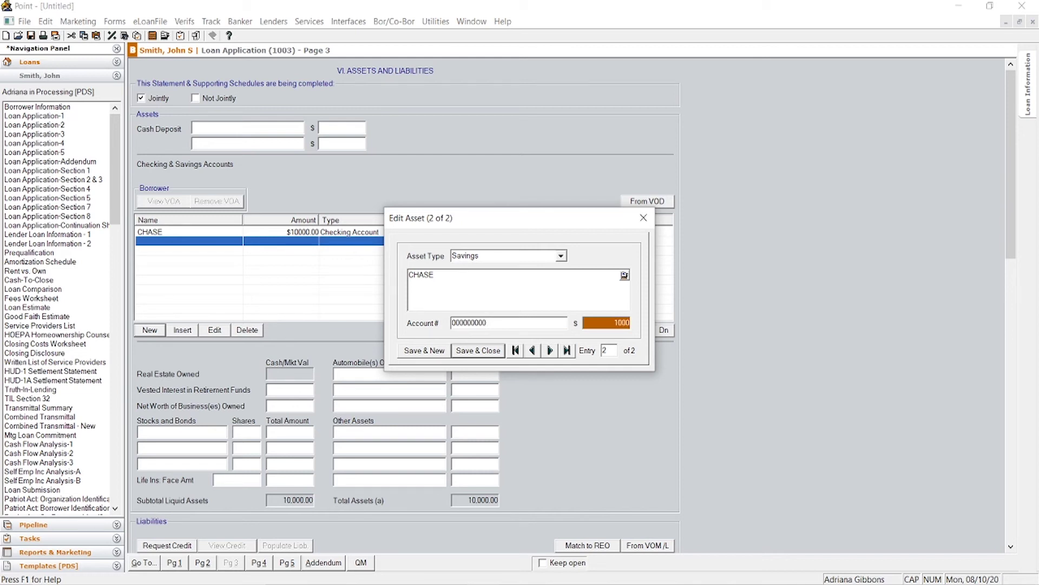
{"action": "type", "text": "10000"}
{"action": "left_click", "coordinate": [462, 299]}
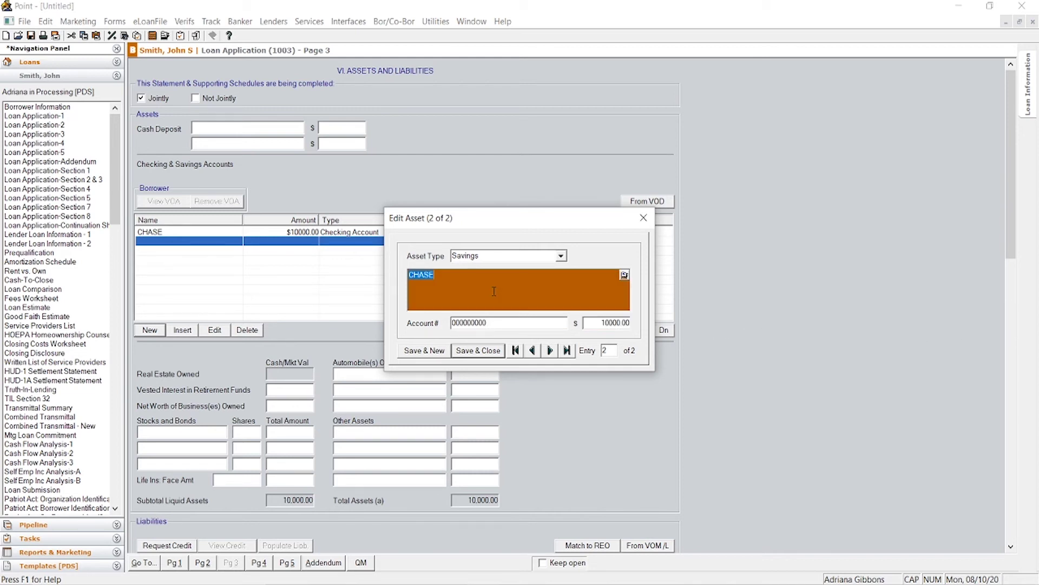
{"action": "left_click", "coordinate": [478, 351]}
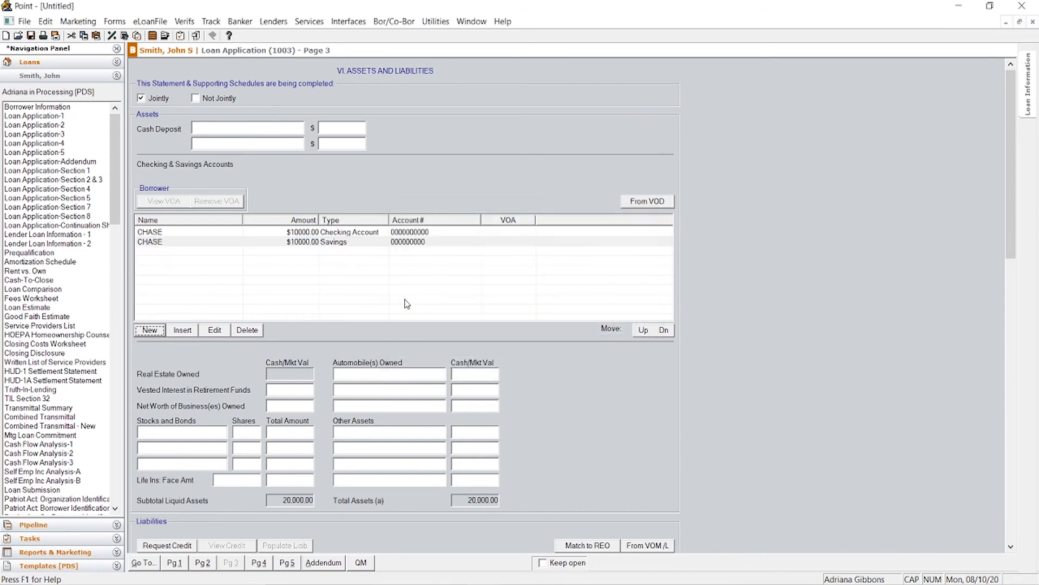
Step: Scroll page 3 down to the Liabilities and Schedule of Real Estate Owned sections
{"action": "scroll", "coordinate": [417, 355], "scroll_direction": "down", "scroll_amount": 5}
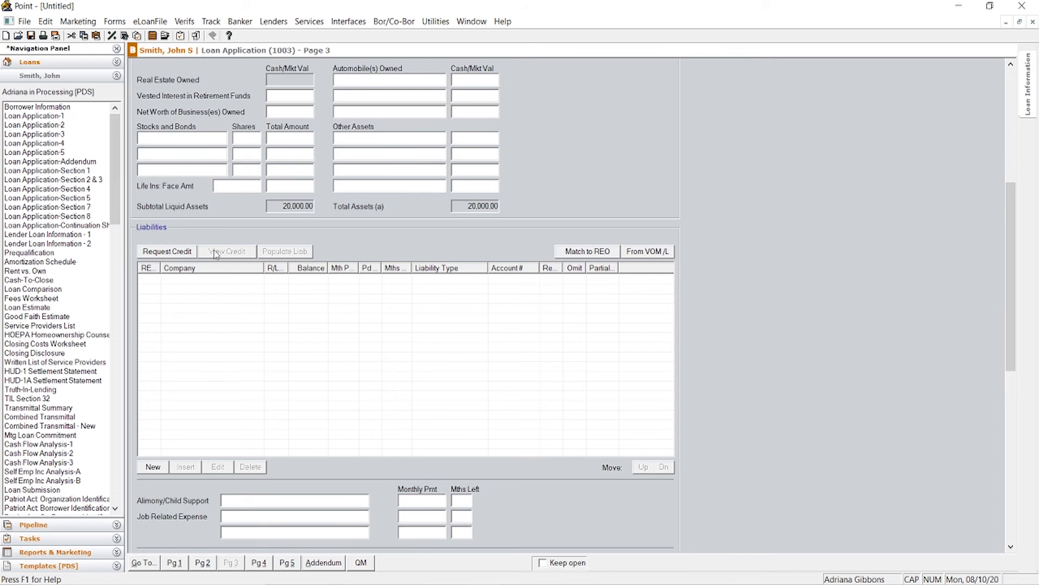
{"action": "scroll", "coordinate": [189, 256], "scroll_direction": "down", "scroll_amount": 3}
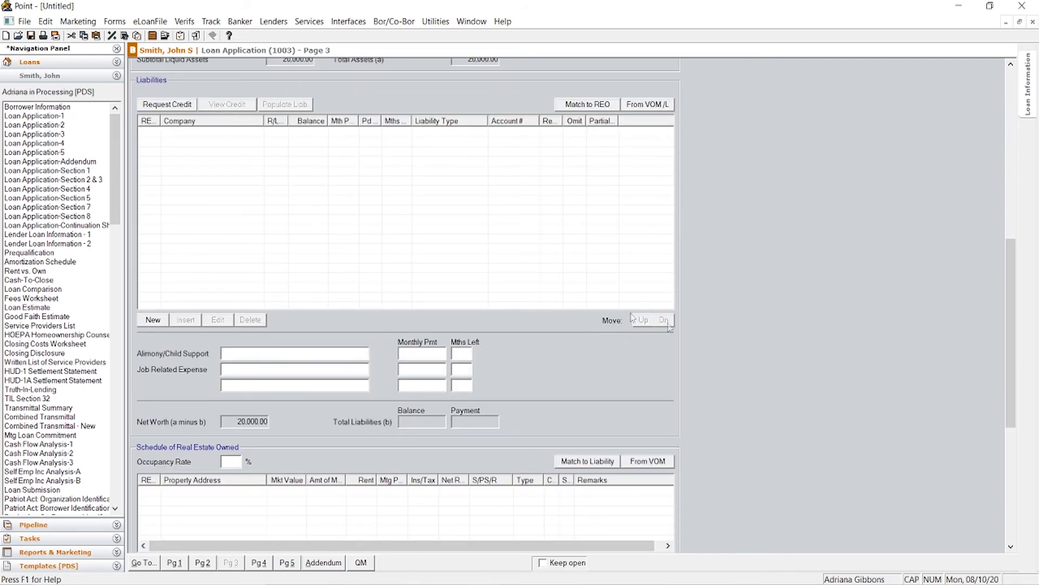
Step: Add a real estate owned entry with the property's two-line address, then view help on S/PS/R codes
{"action": "scroll", "coordinate": [421, 365], "scroll_direction": "down", "scroll_amount": 3}
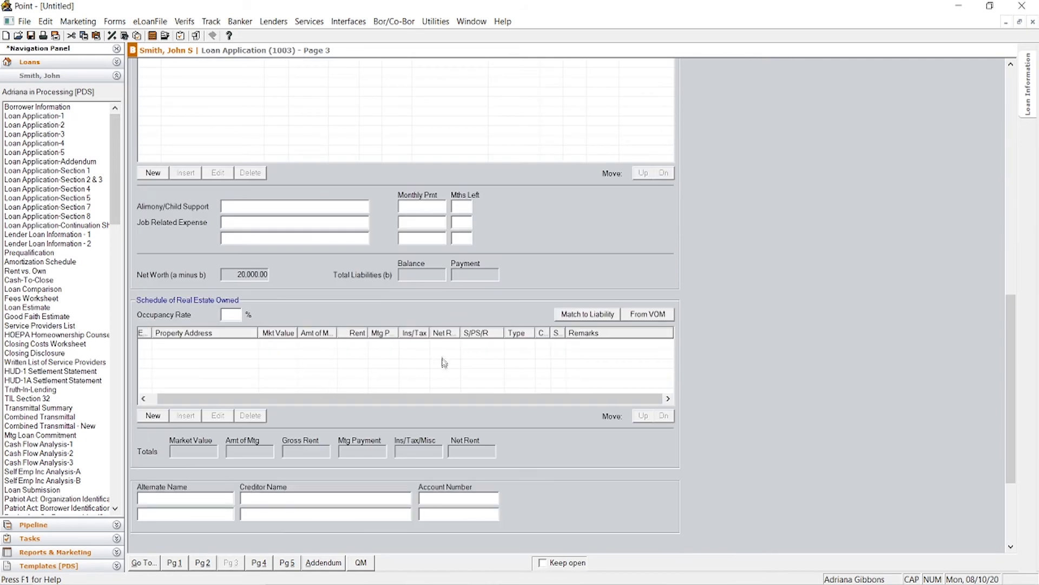
{"action": "left_click", "coordinate": [153, 415]}
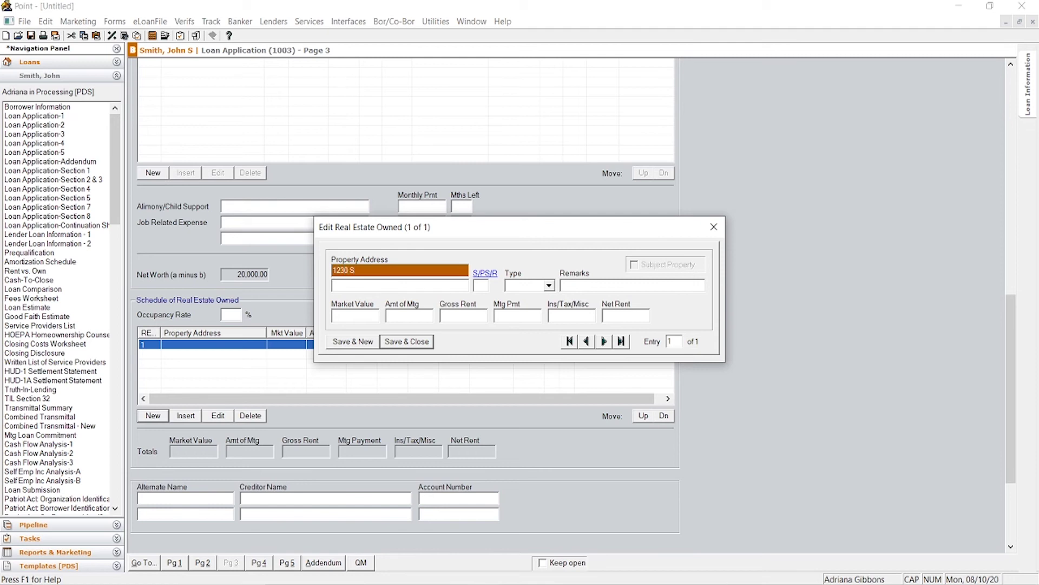
{"action": "key", "text": "Tab"}
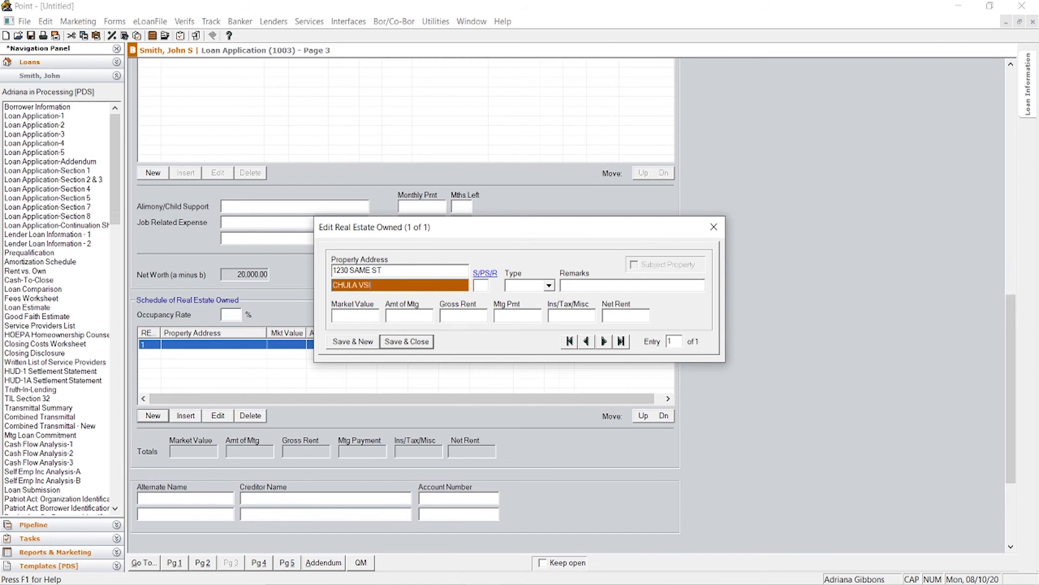
{"action": "key", "text": "Tab"}
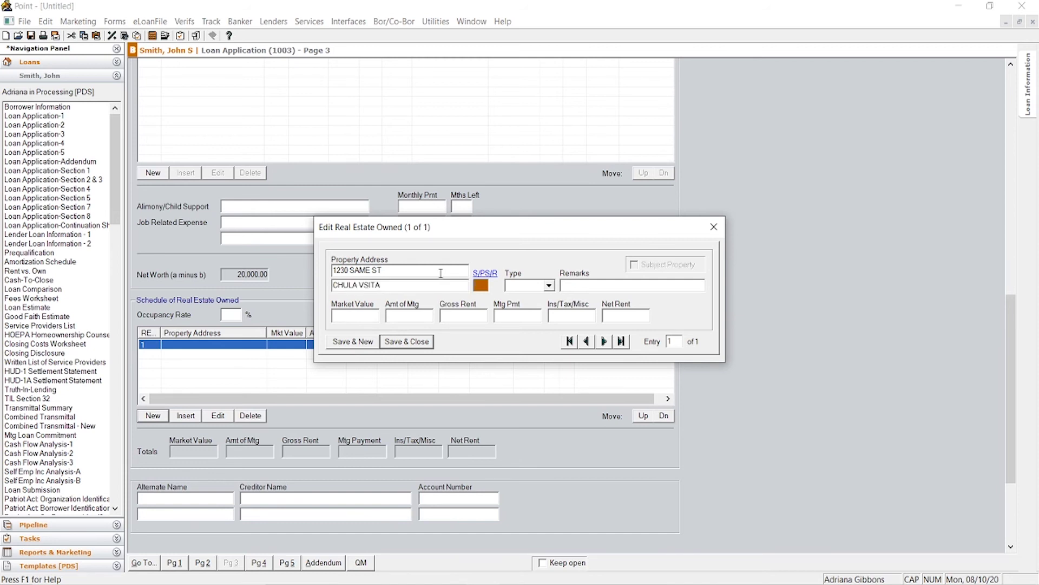
{"action": "left_click", "coordinate": [408, 282]}
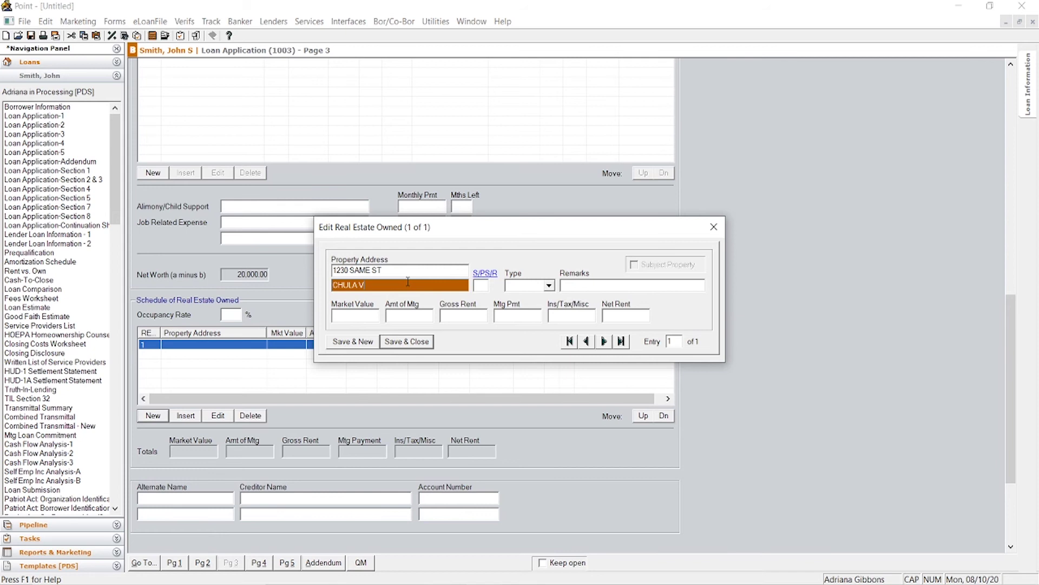
{"action": "key", "text": "BackSpace"}
{"action": "type", "text": "ISTA, CA 91910"}
{"action": "key", "text": "Tab"}
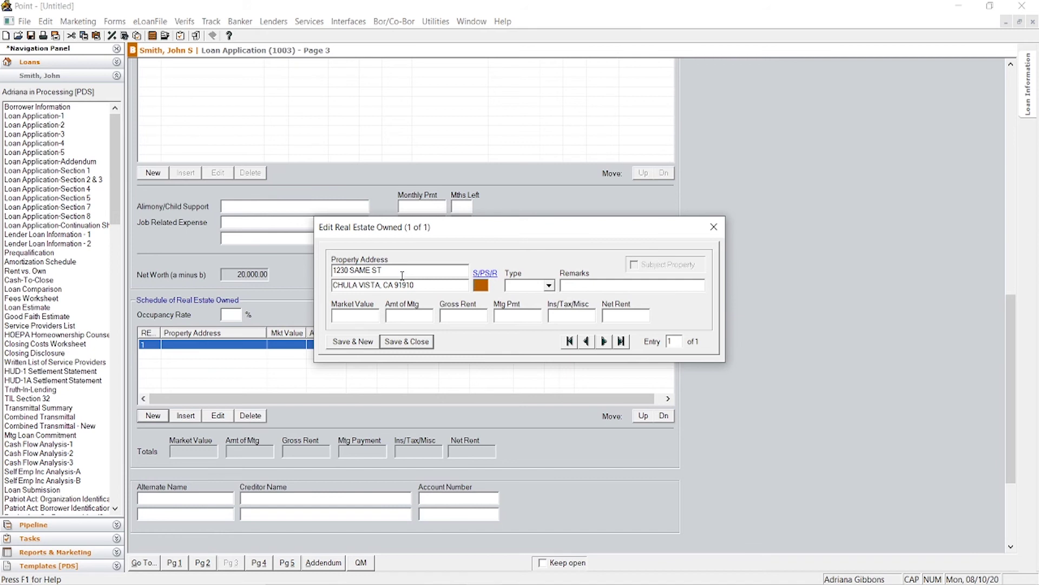
{"action": "left_click", "coordinate": [483, 272]}
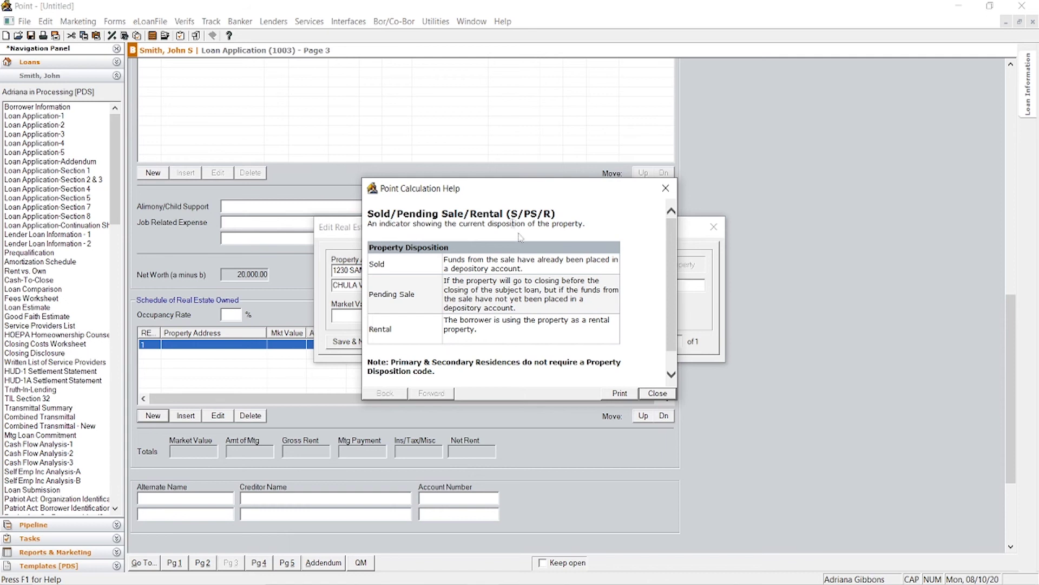
Step: Dismiss the Sold/Pending Sale/Rental help and set the owned property's type to SFR
{"action": "left_click_drag", "start_coordinate": [521, 213], "coordinate": [551, 214]}
{"action": "scroll", "coordinate": [567, 301], "scroll_direction": "down", "scroll_amount": 1}
{"action": "scroll", "coordinate": [568, 302], "scroll_direction": "up", "scroll_amount": 1}
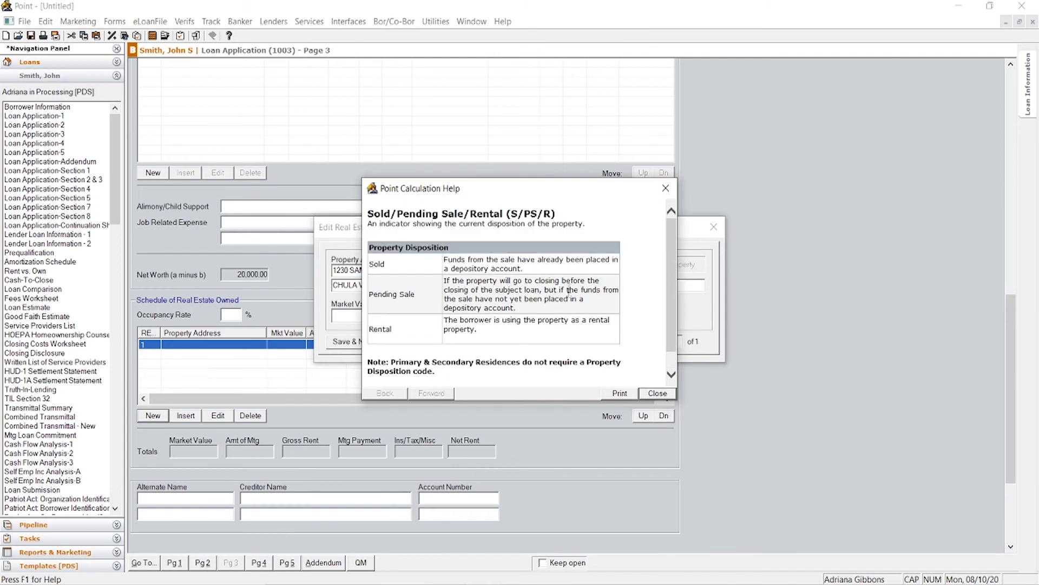
{"action": "left_click", "coordinate": [665, 192]}
{"action": "left_click", "coordinate": [549, 285]}
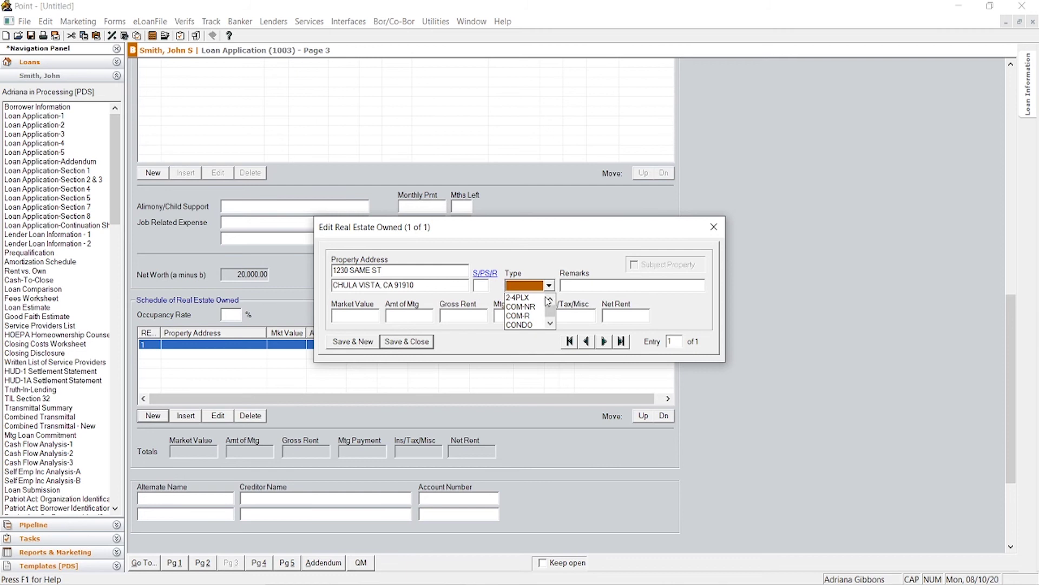
{"action": "scroll", "coordinate": [534, 310], "scroll_direction": "down", "scroll_amount": 2}
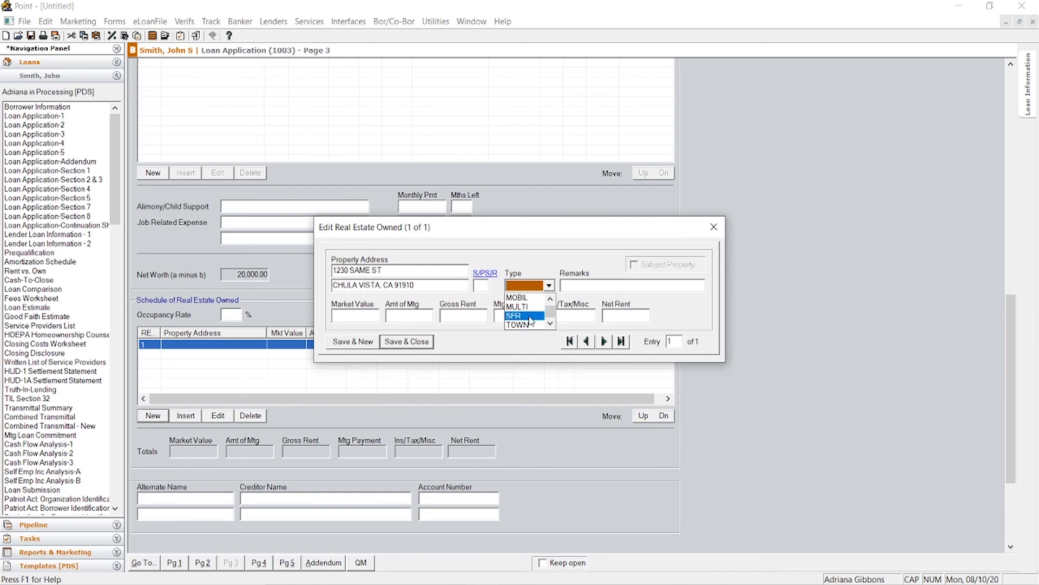
{"action": "left_click", "coordinate": [528, 320]}
{"action": "left_click", "coordinate": [579, 285]}
Step: Enter the property's 550,000 market value and mortgage, leave rent and payment blank, and close the entry
{"action": "left_click", "coordinate": [370, 316]}
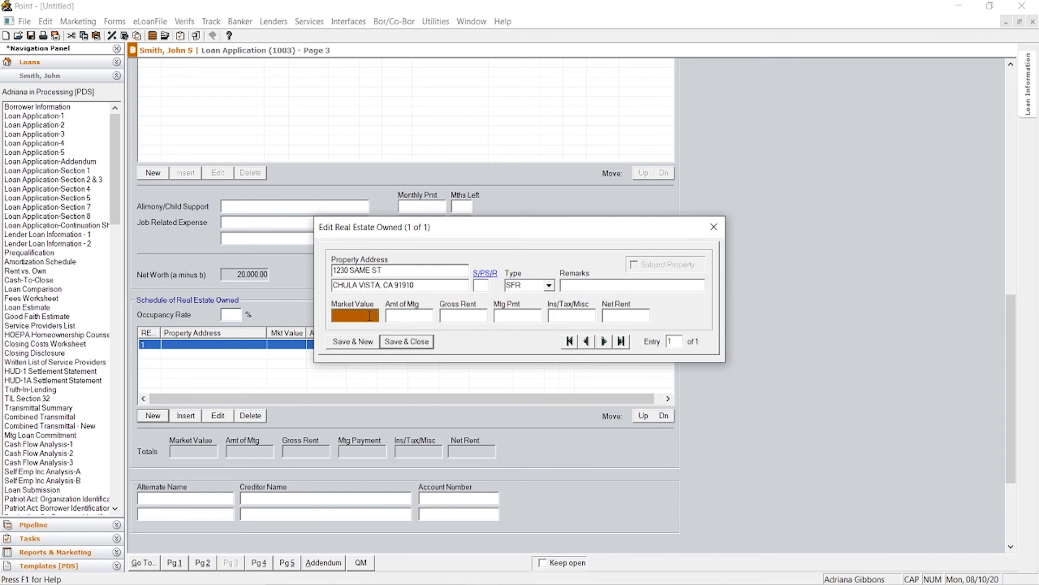
{"action": "type", "text": "550000"}
{"action": "key", "text": "Tab"}
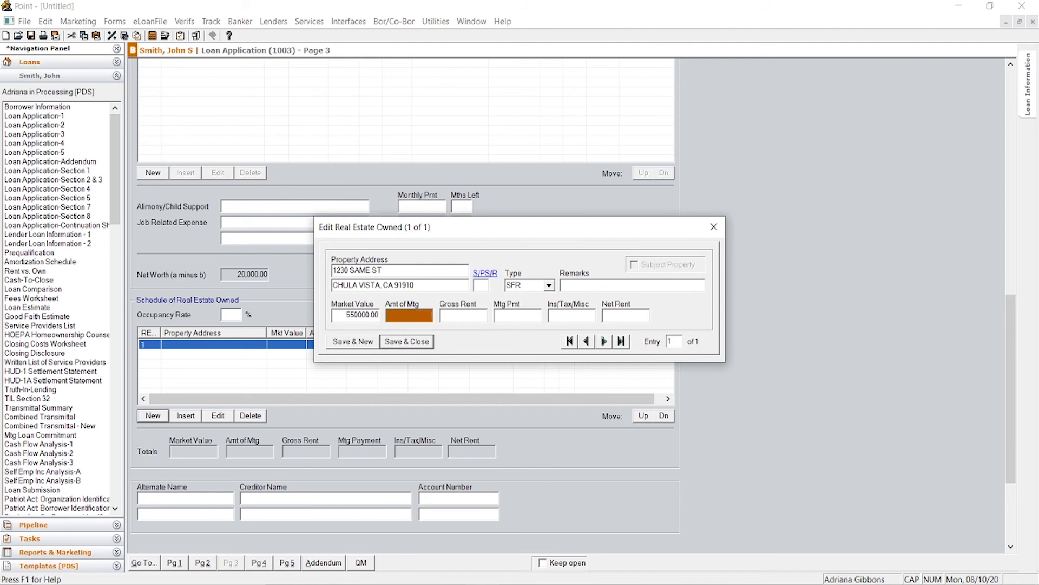
{"action": "type", "text": "500000"}
{"action": "key", "text": "Tab"}
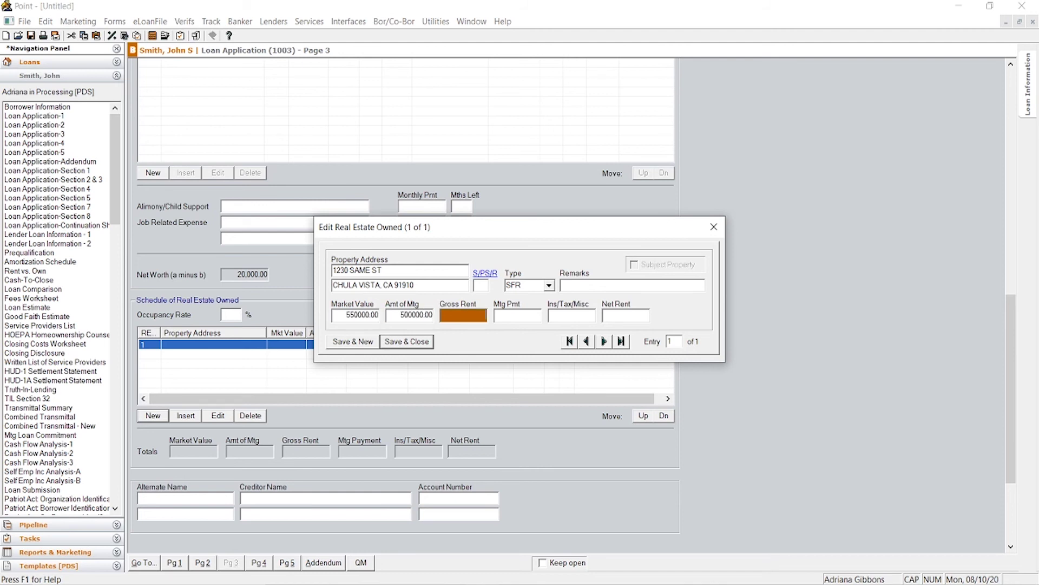
{"action": "key", "text": "Tab"}
{"action": "key", "text": "Tab"}
{"action": "key", "text": "Tab"}
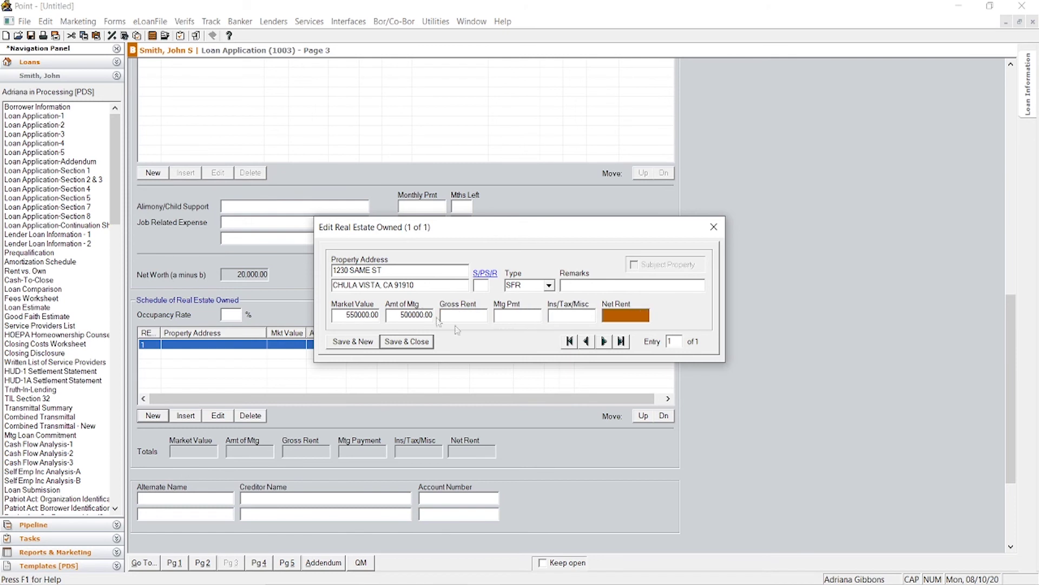
{"action": "left_click", "coordinate": [475, 315]}
{"action": "key", "text": "Tab"}
{"action": "key", "text": "Tab"}
{"action": "key", "text": "Tab"}
{"action": "key", "text": "Tab"}
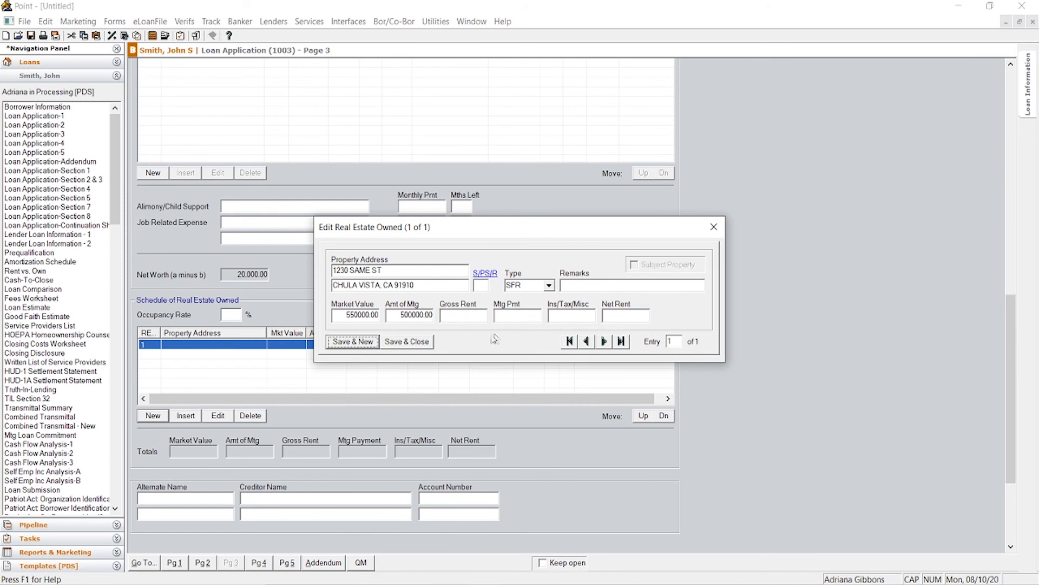
{"action": "left_click", "coordinate": [714, 227]}
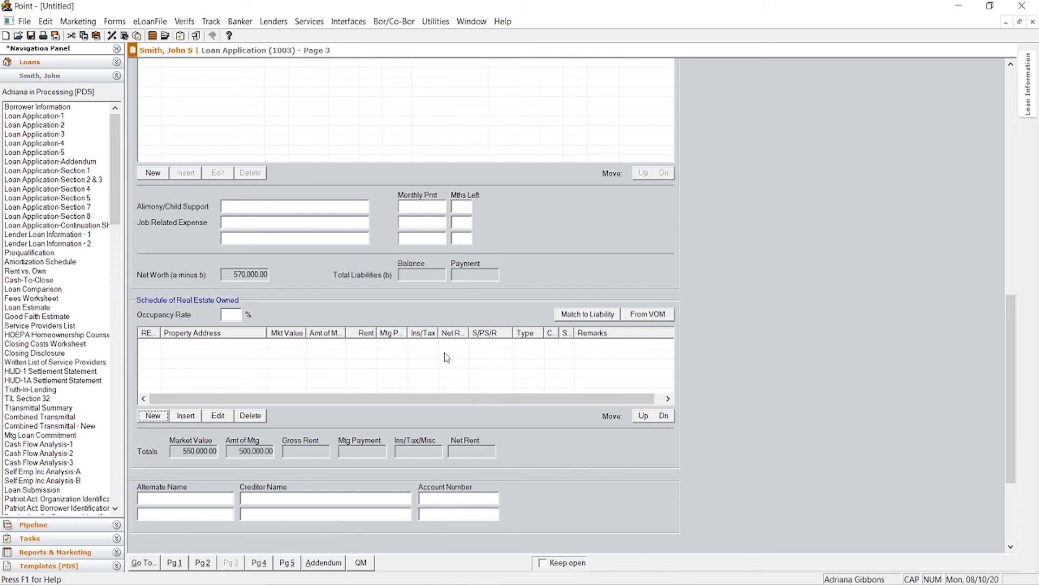
Step: Try matching liabilities to the owned property, then close the Match to Liability window unchanged
{"action": "scroll", "coordinate": [441, 277], "scroll_direction": "up", "scroll_amount": 3}
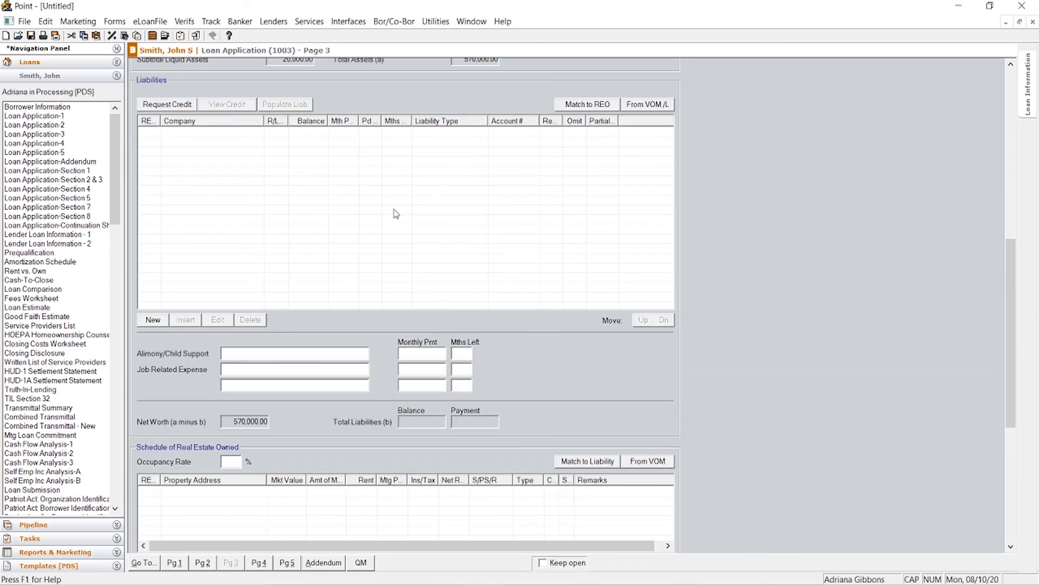
{"action": "left_click", "coordinate": [576, 461]}
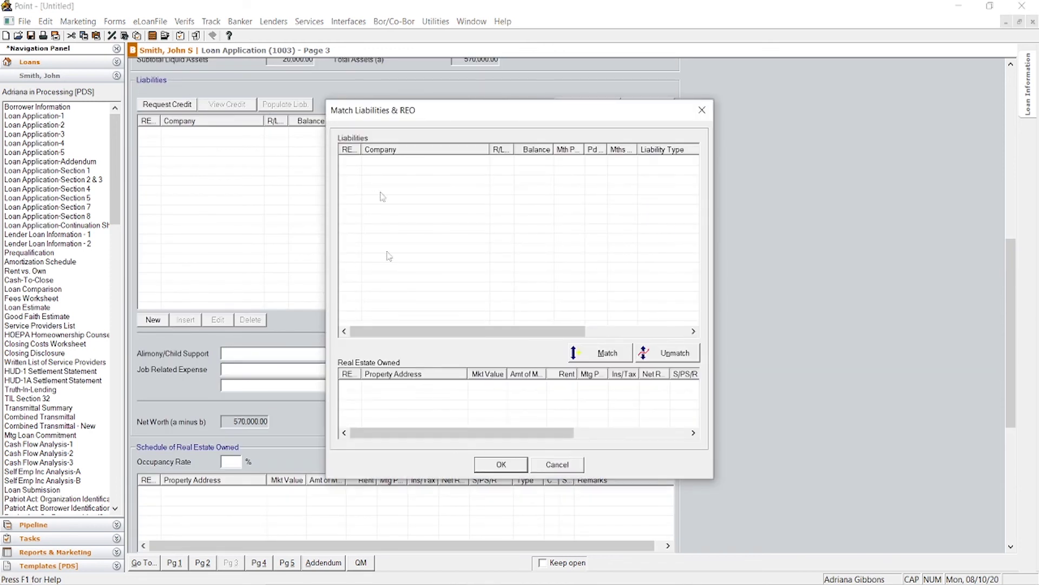
{"action": "left_click", "coordinate": [605, 353]}
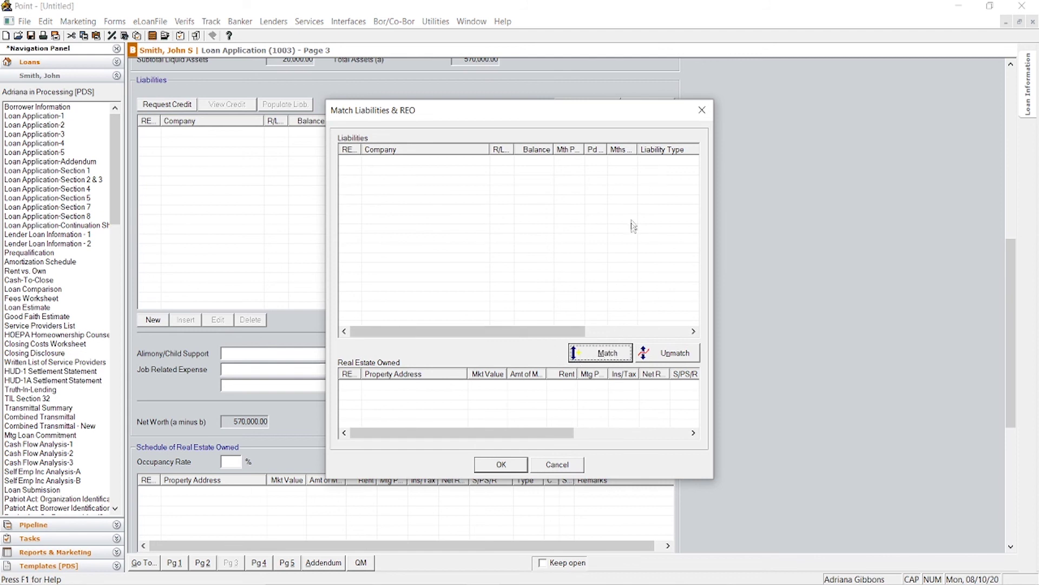
{"action": "left_click", "coordinate": [703, 114]}
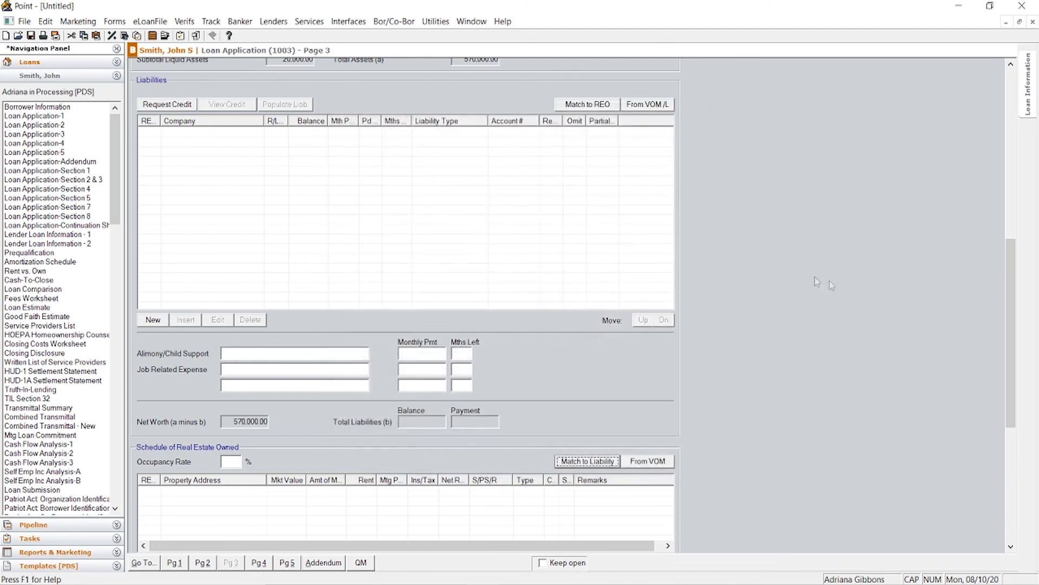
Step: Go to Loan Application page 4, Details of Transaction
{"action": "scroll", "coordinate": [771, 268], "scroll_direction": "down", "scroll_amount": 5}
{"action": "scroll", "coordinate": [499, 317], "scroll_direction": "up", "scroll_amount": 13}
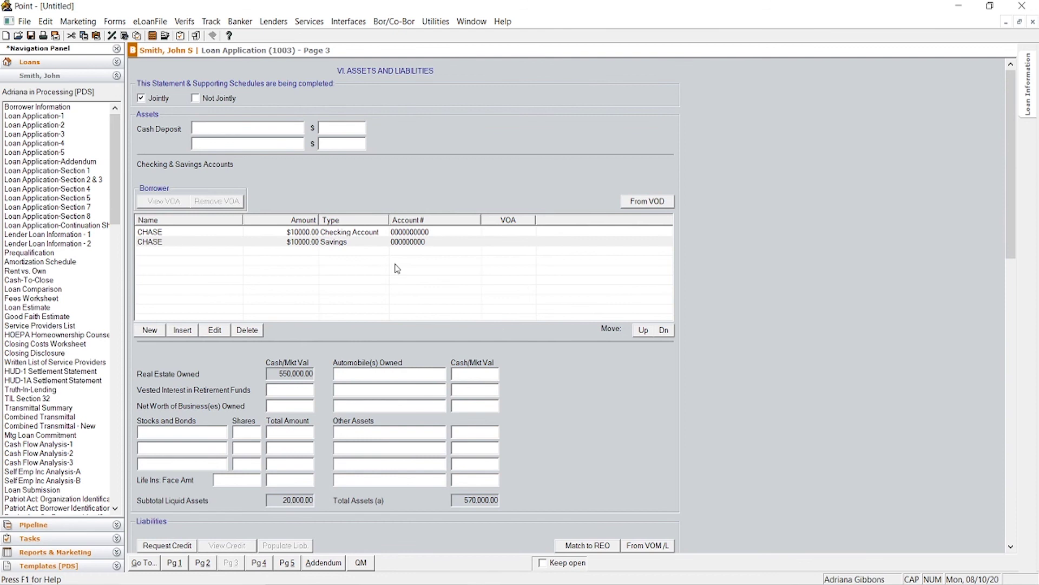
{"action": "scroll", "coordinate": [335, 311], "scroll_direction": "down", "scroll_amount": 5}
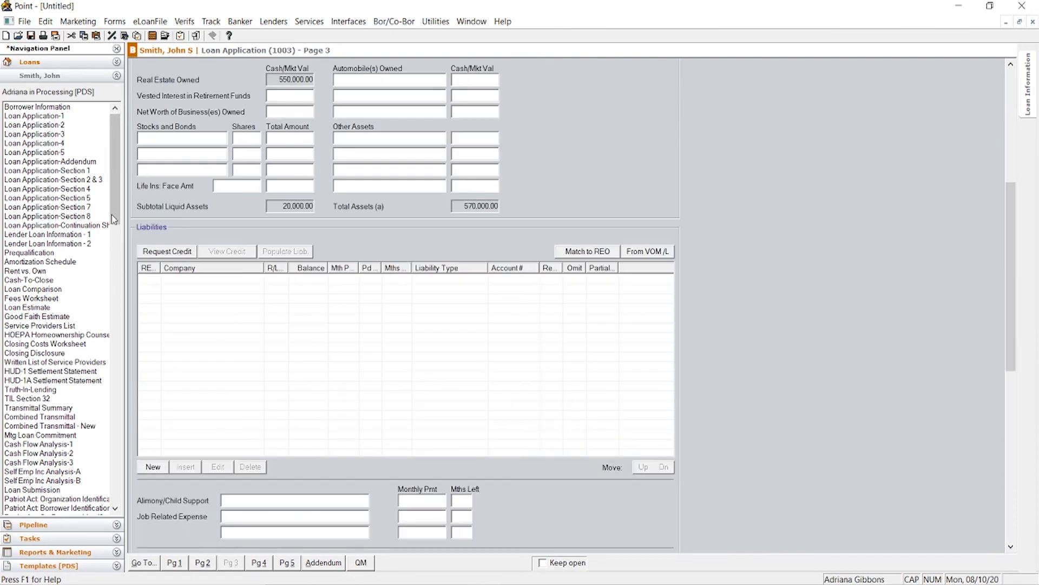
{"action": "left_click", "coordinate": [64, 143]}
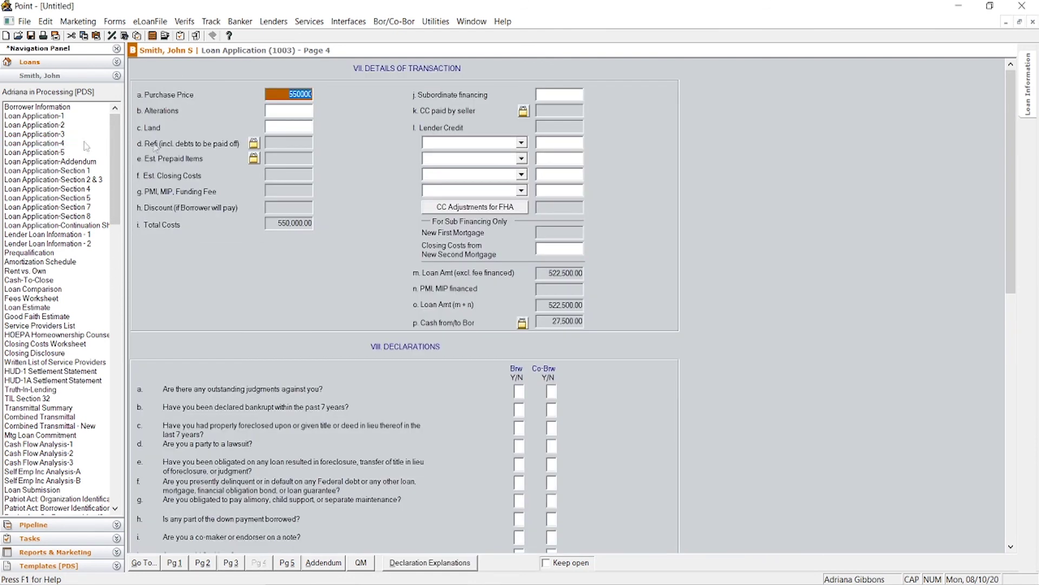
Step: Answer No to borrower declarations a–i, then Yes, No, Yes to the next three questions (U.S. citizen, primary residence)
{"action": "scroll", "coordinate": [588, 202], "scroll_direction": "down", "scroll_amount": 8}
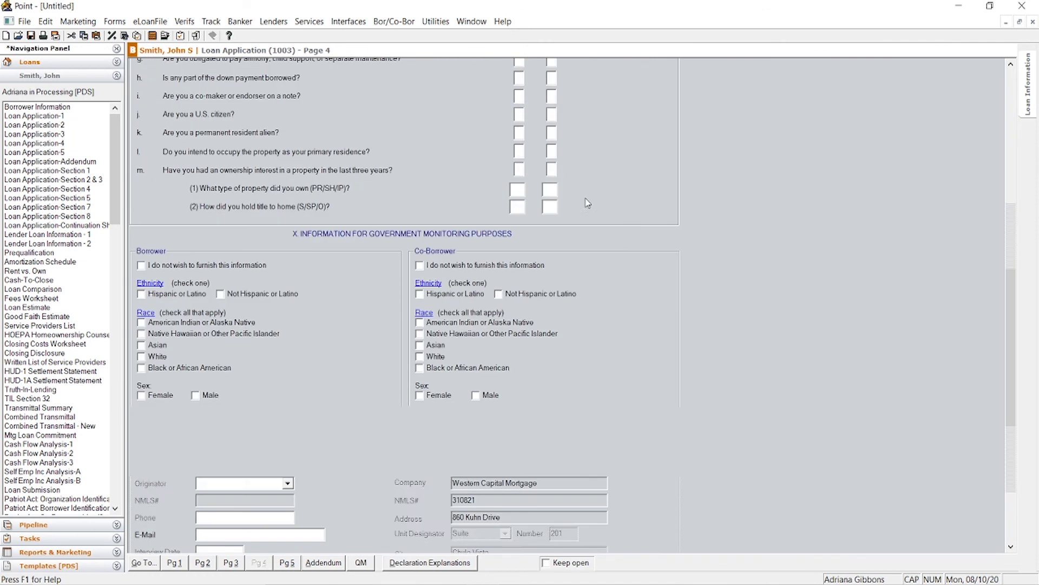
{"action": "scroll", "coordinate": [584, 203], "scroll_direction": "up", "scroll_amount": 5}
{"action": "left_click", "coordinate": [518, 244]}
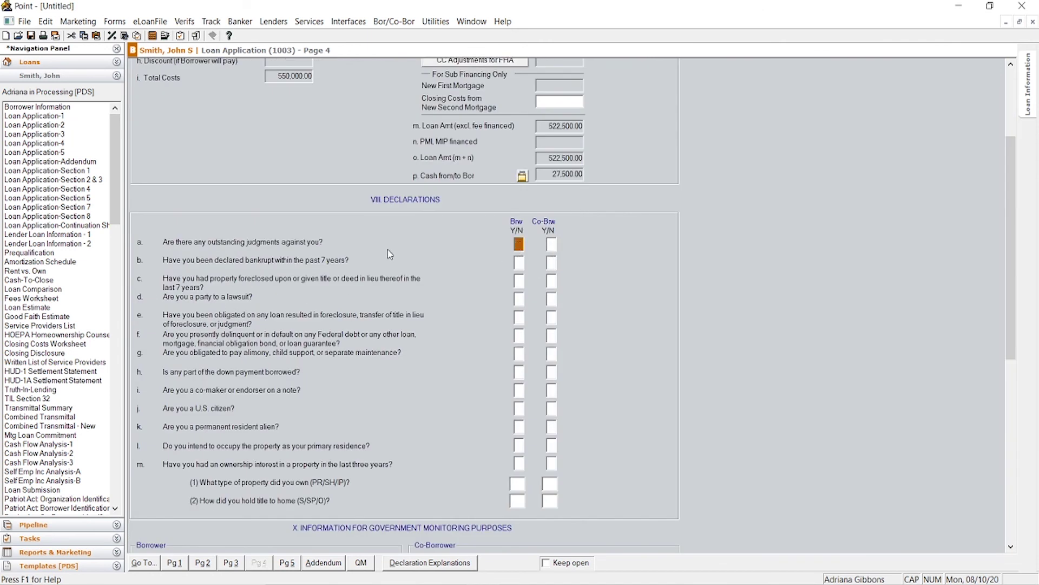
{"action": "scroll", "coordinate": [387, 249], "scroll_direction": "up", "scroll_amount": 3}
{"action": "scroll", "coordinate": [423, 261], "scroll_direction": "down", "scroll_amount": 6}
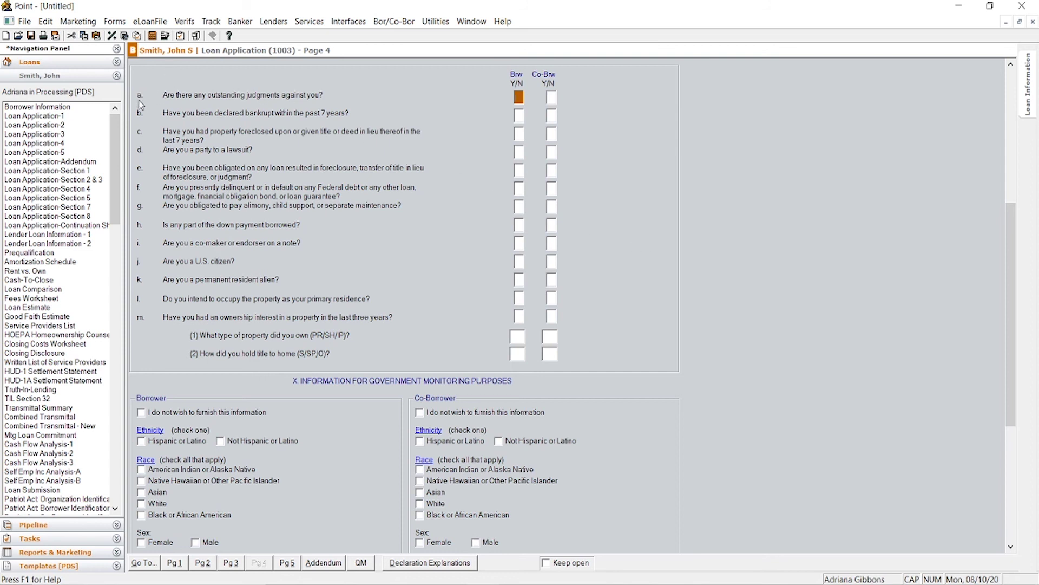
{"action": "type", "text": "N"}
{"action": "type", "text": "NNNNNNN"}
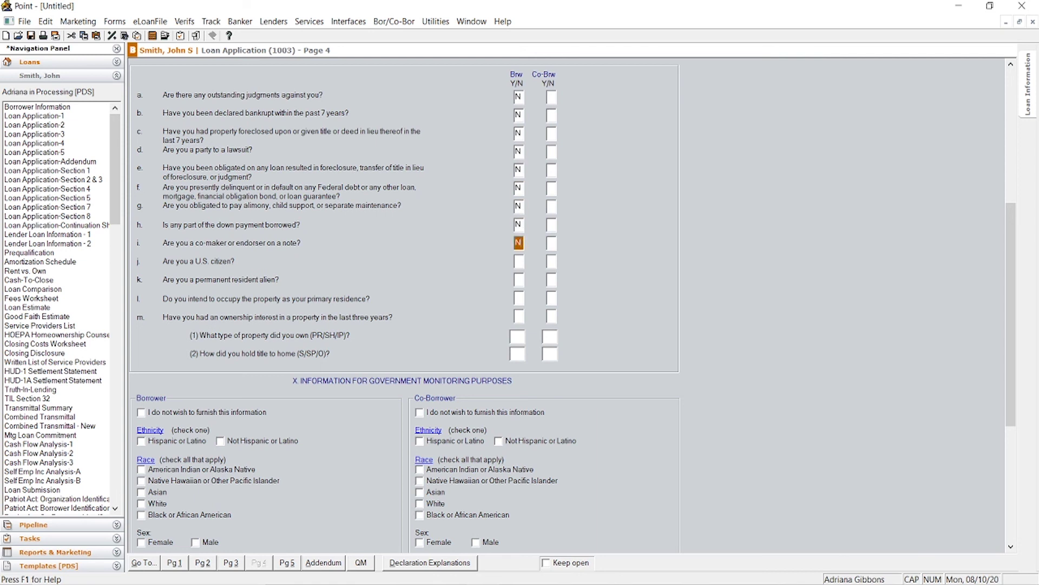
{"action": "key", "text": "Tab"}
{"action": "type", "text": "YNY"}
{"action": "scroll", "coordinate": [506, 351], "scroll_direction": "down", "scroll_amount": 5}
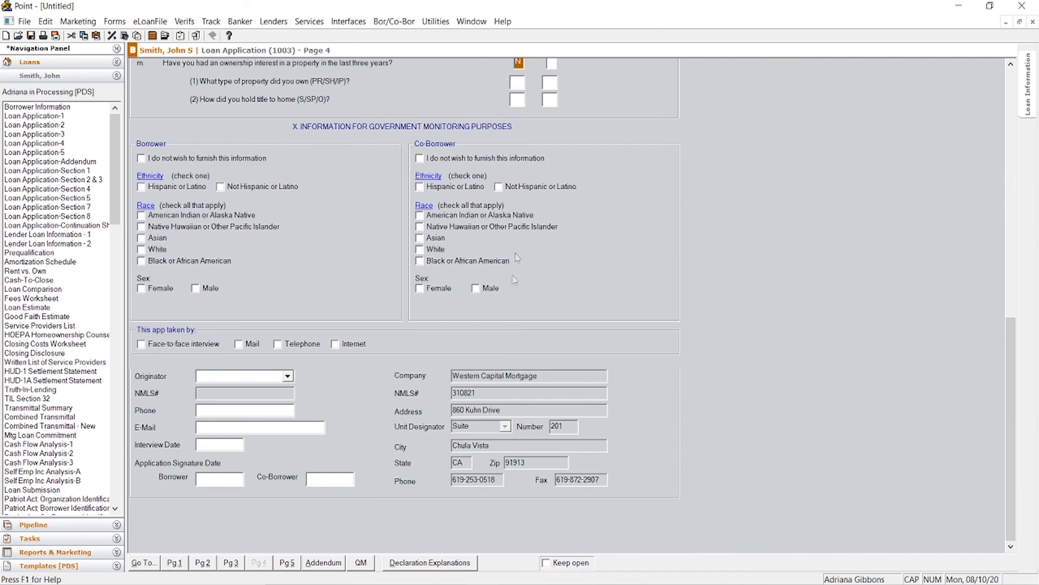
{"action": "scroll", "coordinate": [518, 208], "scroll_direction": "up", "scroll_amount": 3}
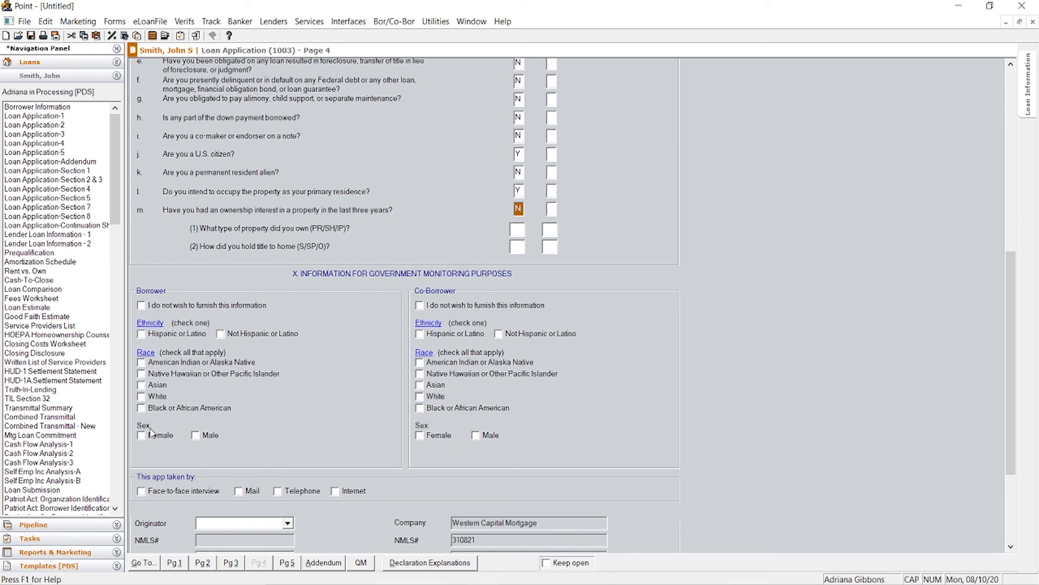
Step: Mark the borrower as Not Hispanic or Latino, Native Hawaiian or Other Pacific Islander, and Male
{"action": "scroll", "coordinate": [177, 452], "scroll_direction": "down", "scroll_amount": 3}
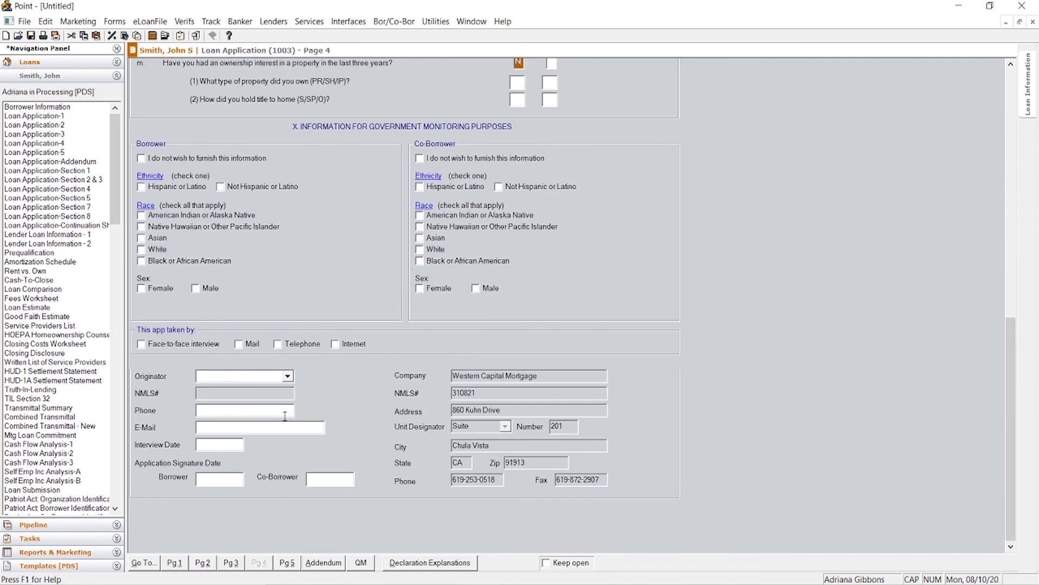
{"action": "left_click", "coordinate": [163, 187]}
{"action": "left_click", "coordinate": [156, 227]}
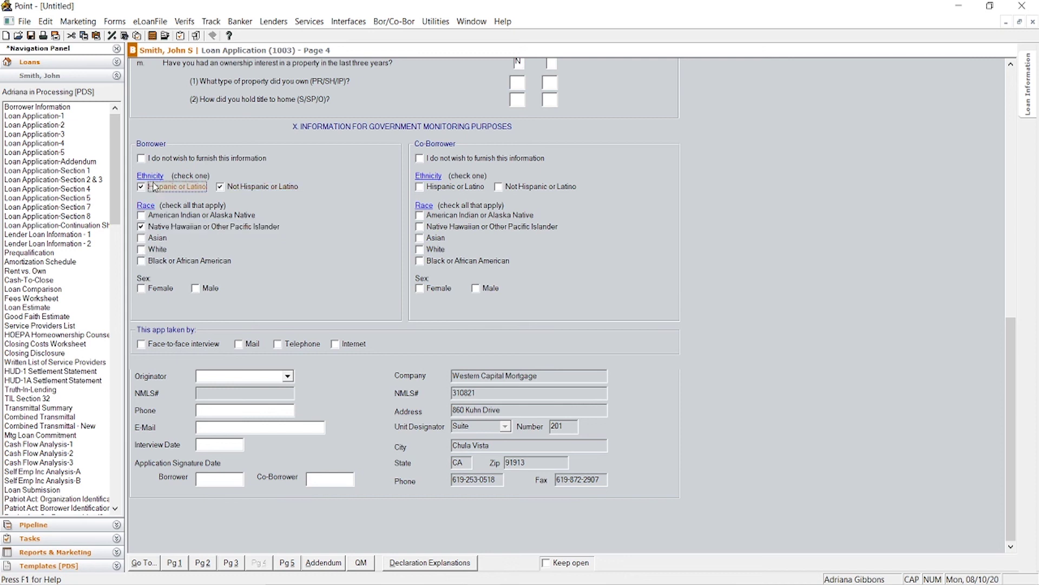
{"action": "left_click", "coordinate": [196, 288]}
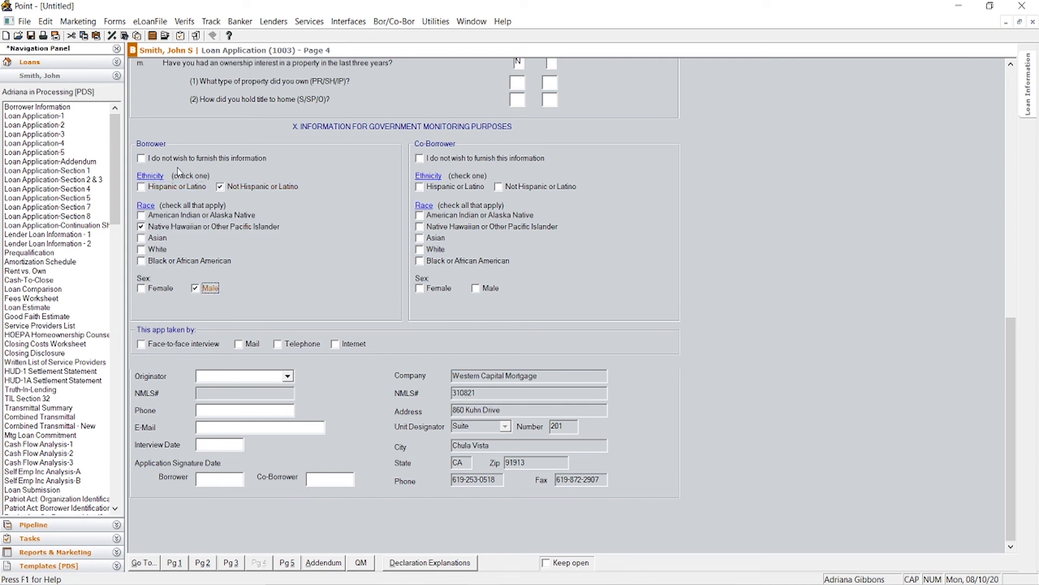
Step: Select the originator, turn off Caps Lock, start the interview date, then go to the Addendum
{"action": "left_click", "coordinate": [199, 160]}
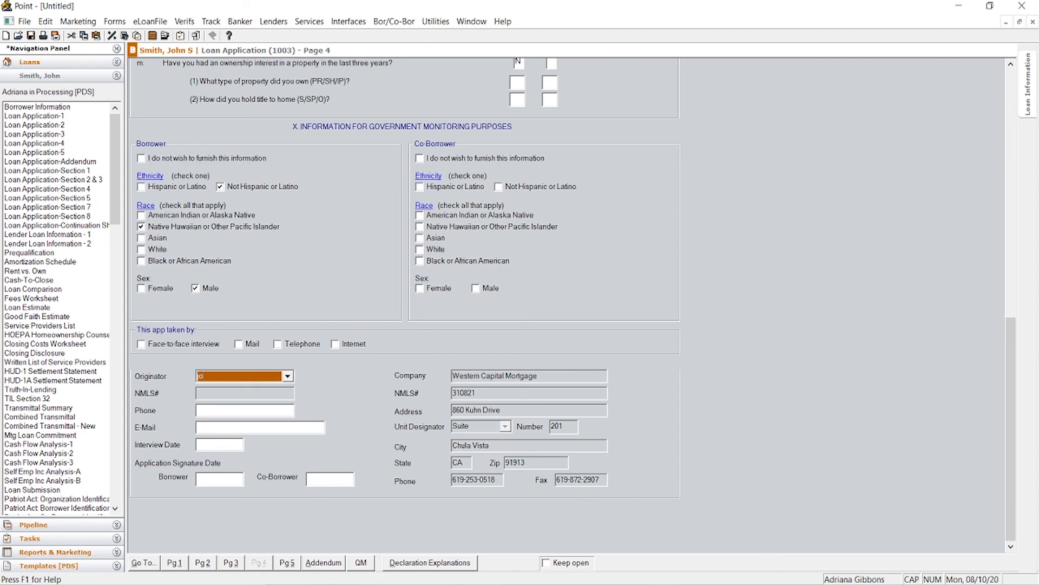
{"action": "key", "text": "Caps_Lock"}
{"action": "left_click", "coordinate": [225, 443]}
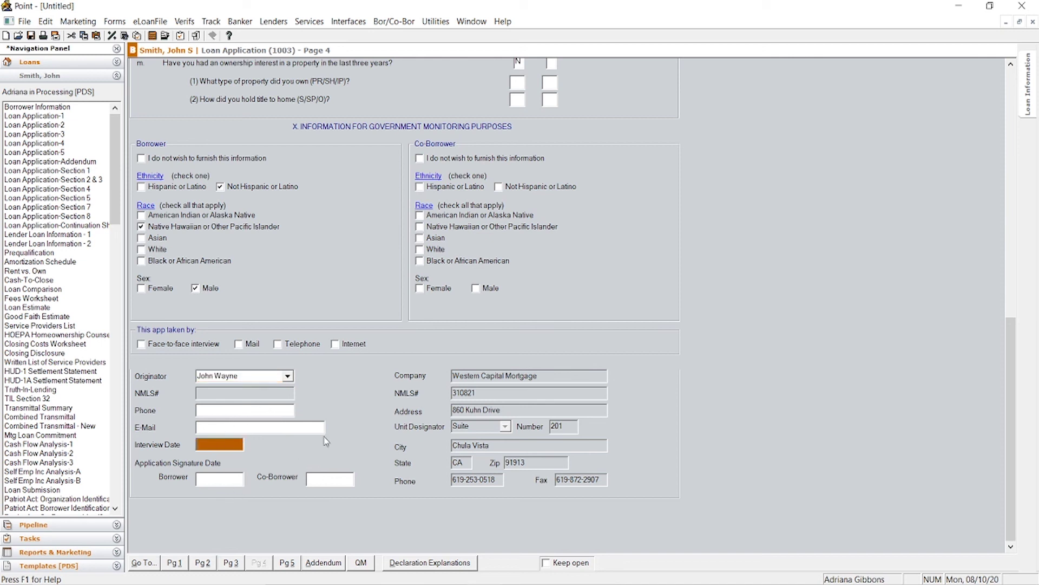
{"action": "left_click", "coordinate": [62, 162]}
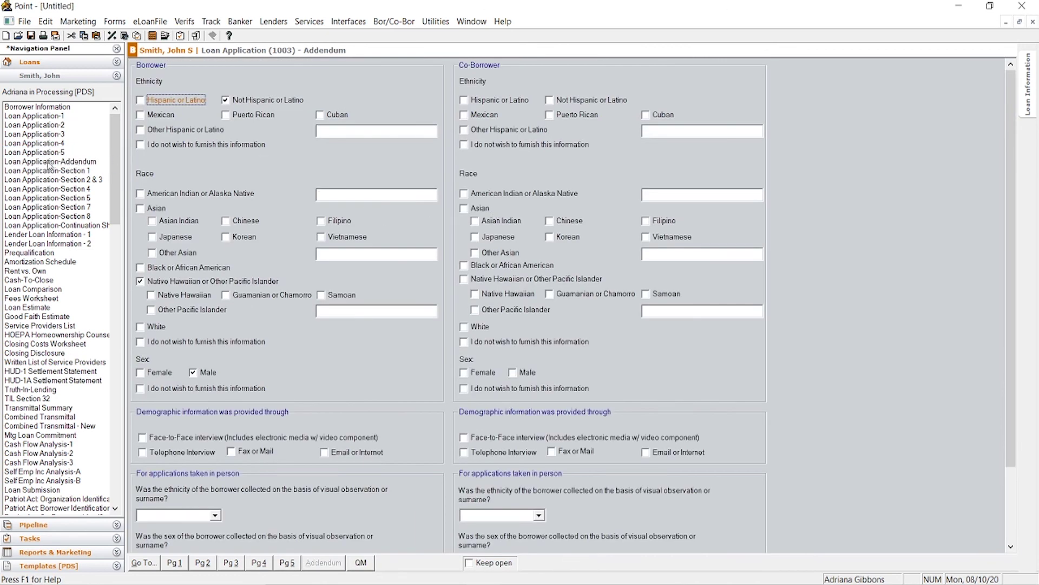
Step: Answer No to the ethnicity, sex and race visual-observation questions
{"action": "scroll", "coordinate": [301, 230], "scroll_direction": "down", "scroll_amount": 3}
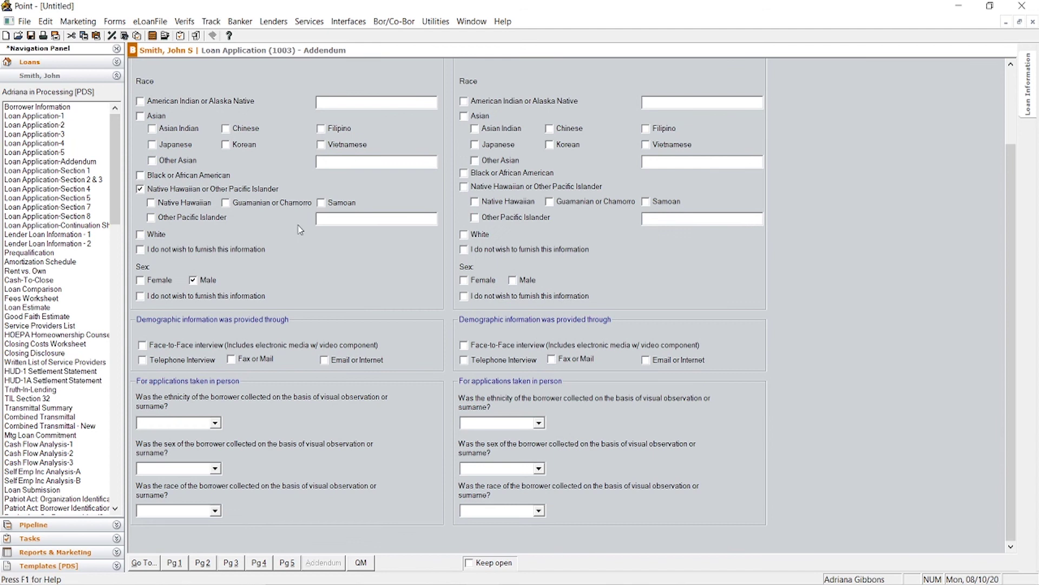
{"action": "left_click", "coordinate": [215, 422]}
{"action": "left_click", "coordinate": [212, 478]}
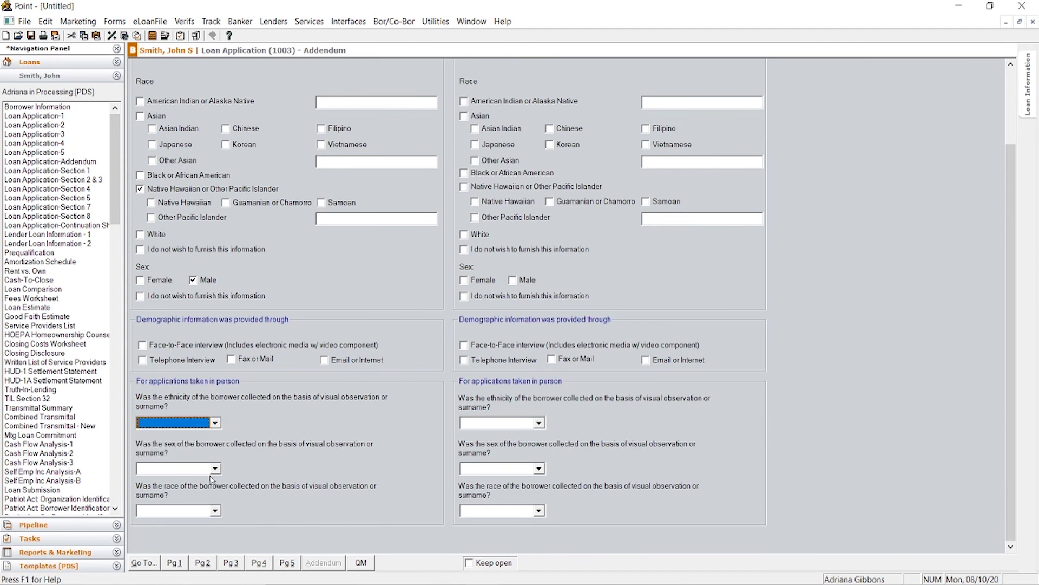
{"action": "left_click", "coordinate": [215, 422]}
{"action": "left_click", "coordinate": [209, 450]}
{"action": "left_click", "coordinate": [216, 471]}
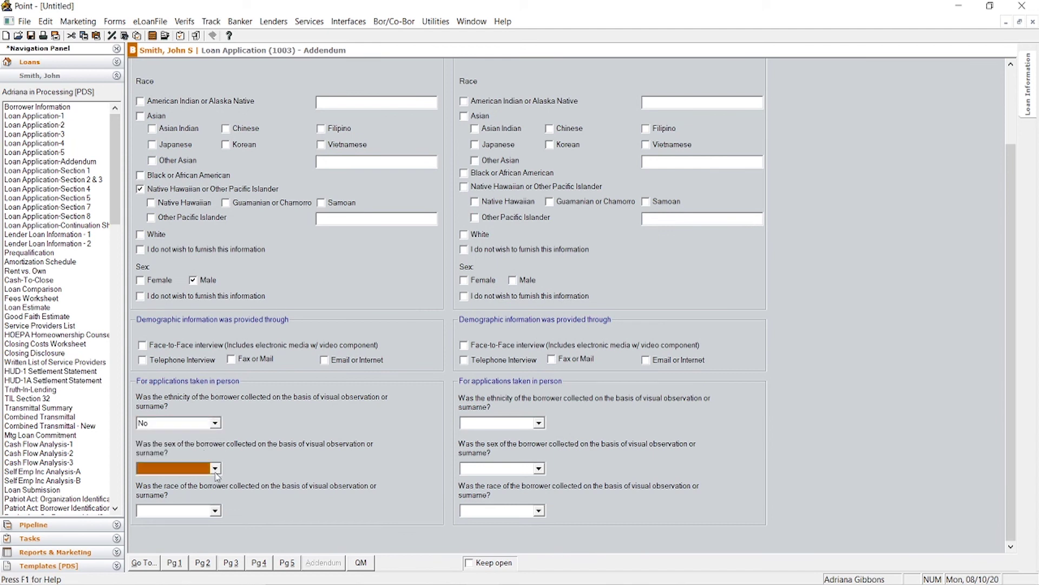
{"action": "left_click", "coordinate": [209, 499]}
{"action": "left_click", "coordinate": [216, 510]}
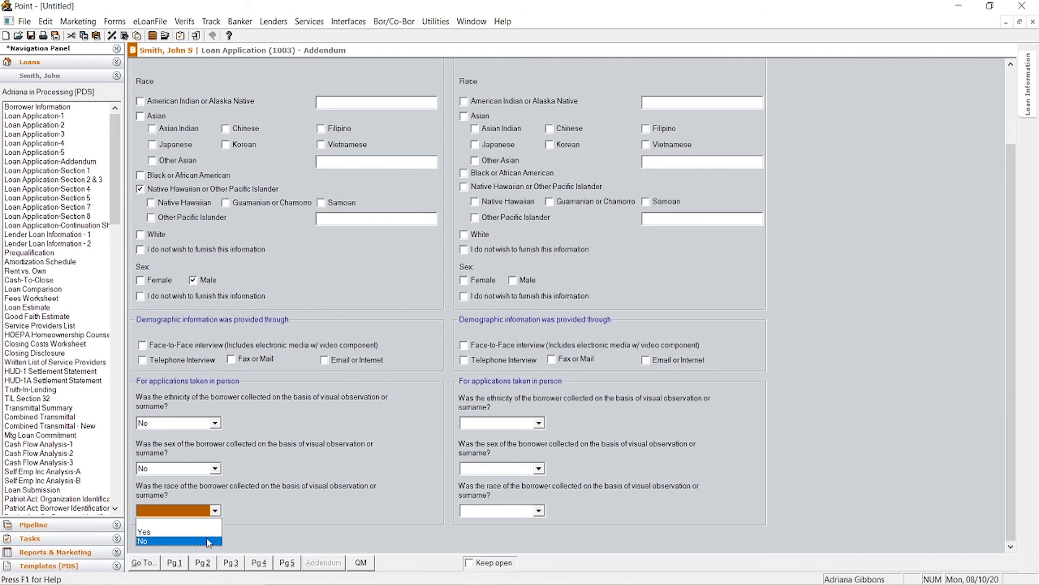
{"action": "left_click", "coordinate": [209, 542]}
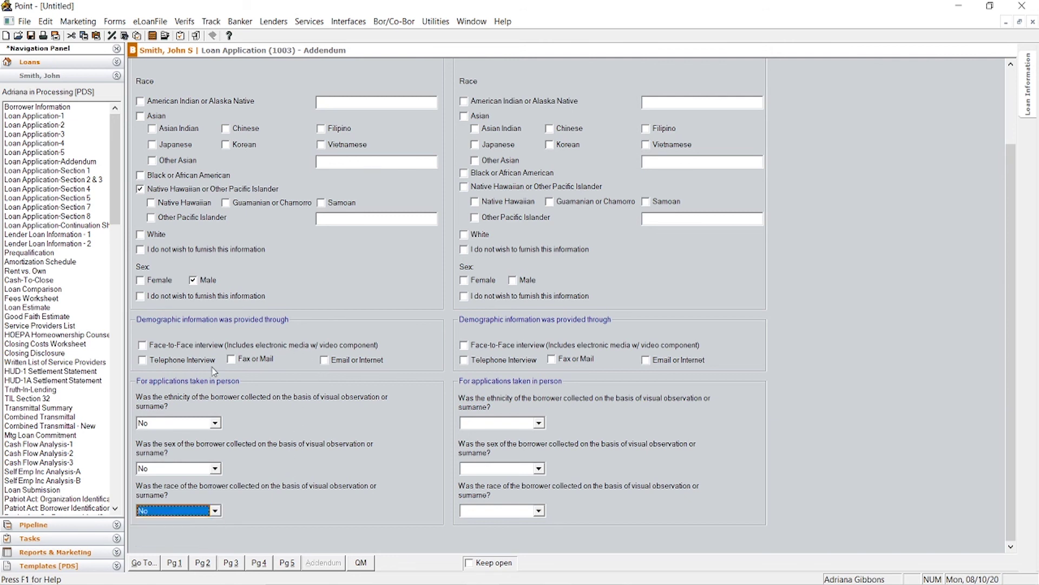
Step: Record demographics as given in a Face-to-Face interview and return to Borrower Information
{"action": "left_click", "coordinate": [141, 347]}
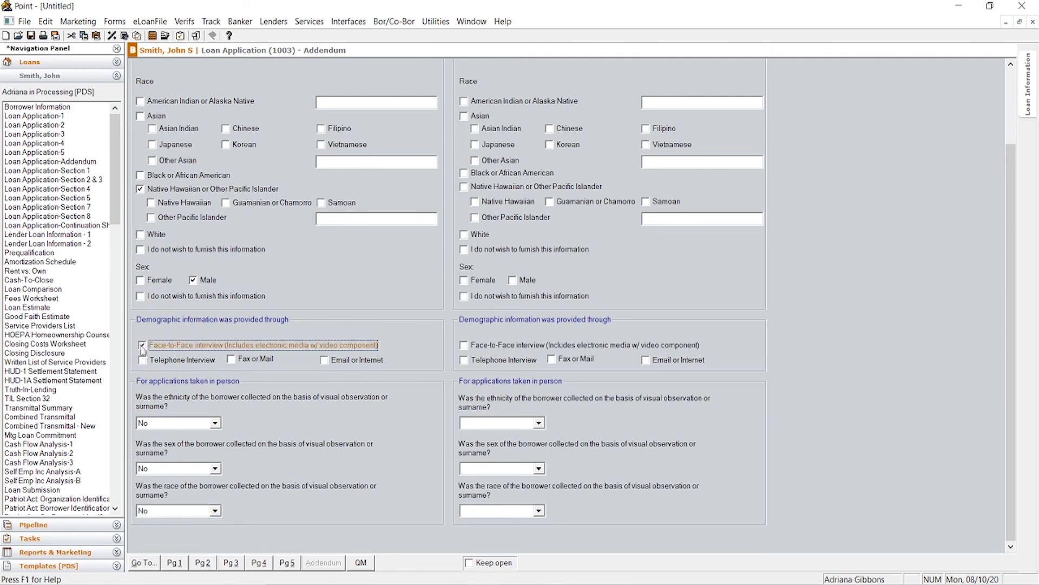
{"action": "scroll", "coordinate": [355, 379], "scroll_direction": "up", "scroll_amount": 3}
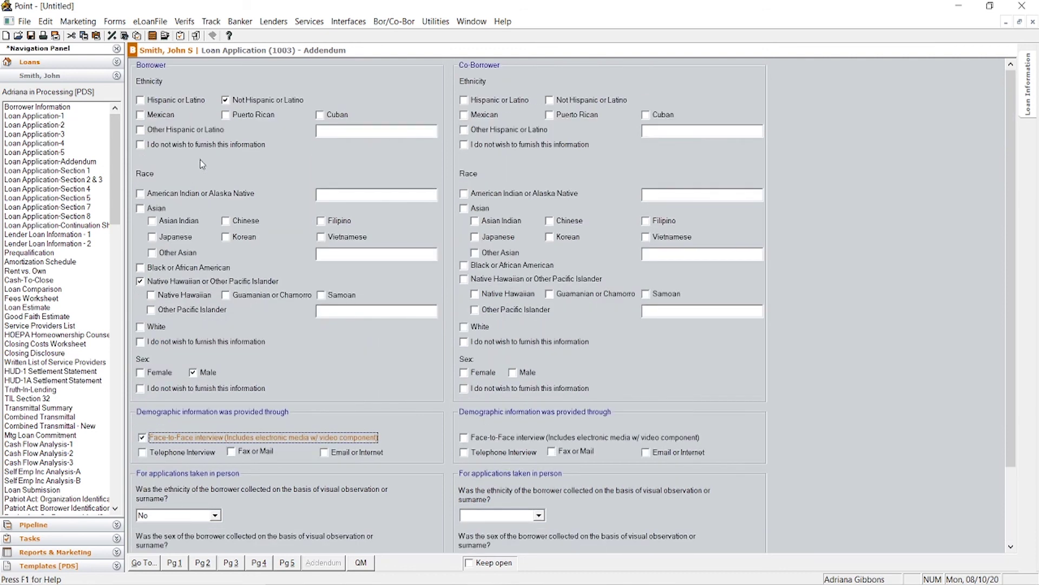
{"action": "left_click", "coordinate": [52, 107]}
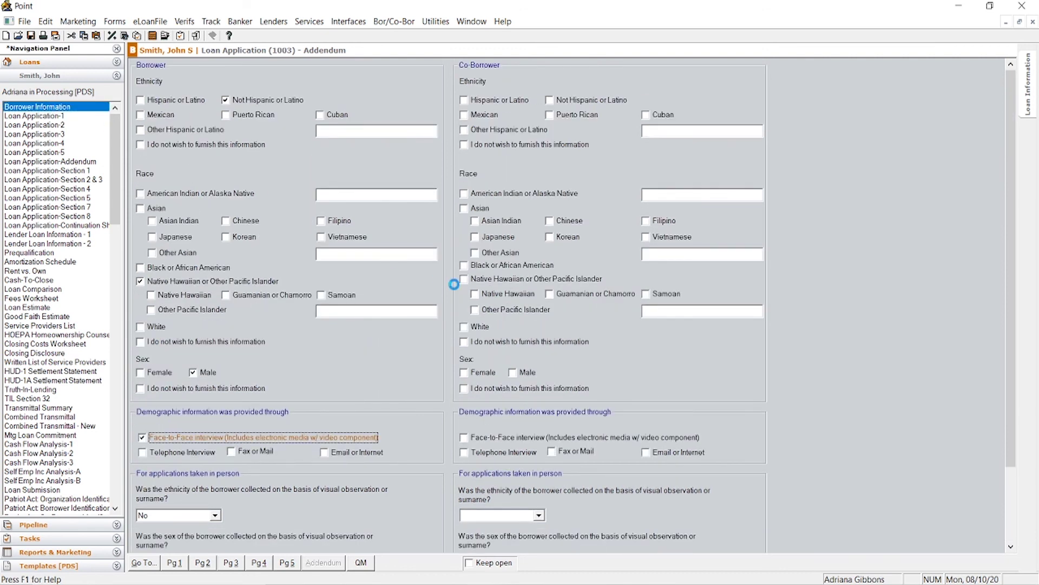